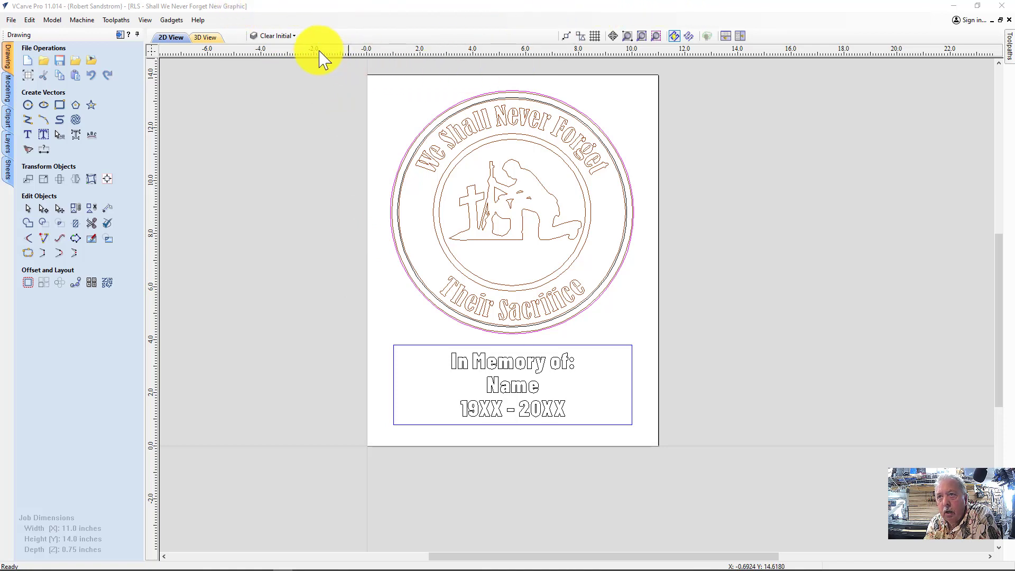
Hide the White Soldier, Guide, White Text, White Ring and Laser Text layers, keeping only Black and Clear Initial displayed.
{"action": "left_click", "coordinate": [275, 36]}
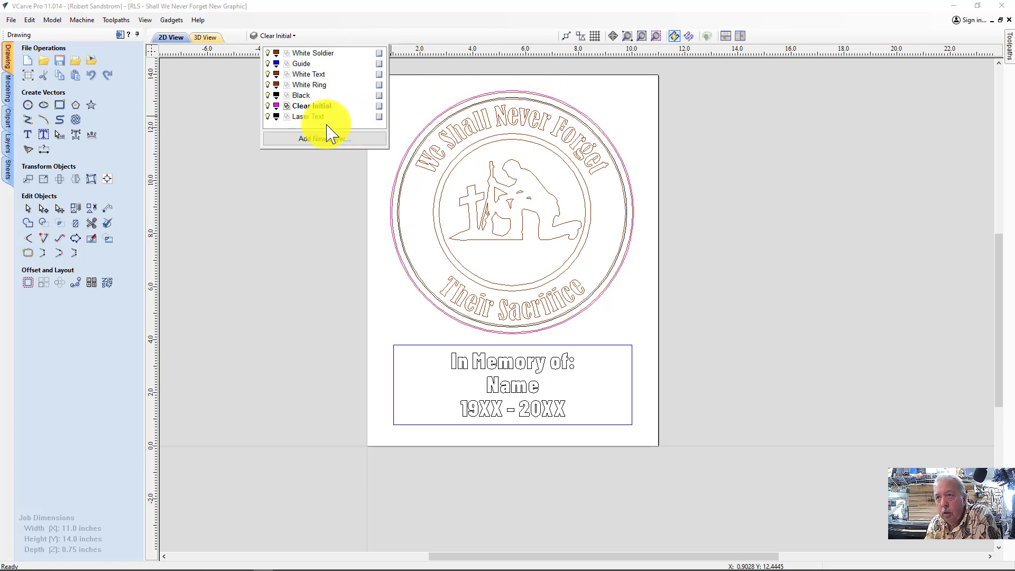
{"action": "left_click", "coordinate": [268, 53]}
{"action": "left_click", "coordinate": [268, 63]}
{"action": "left_click", "coordinate": [268, 74]}
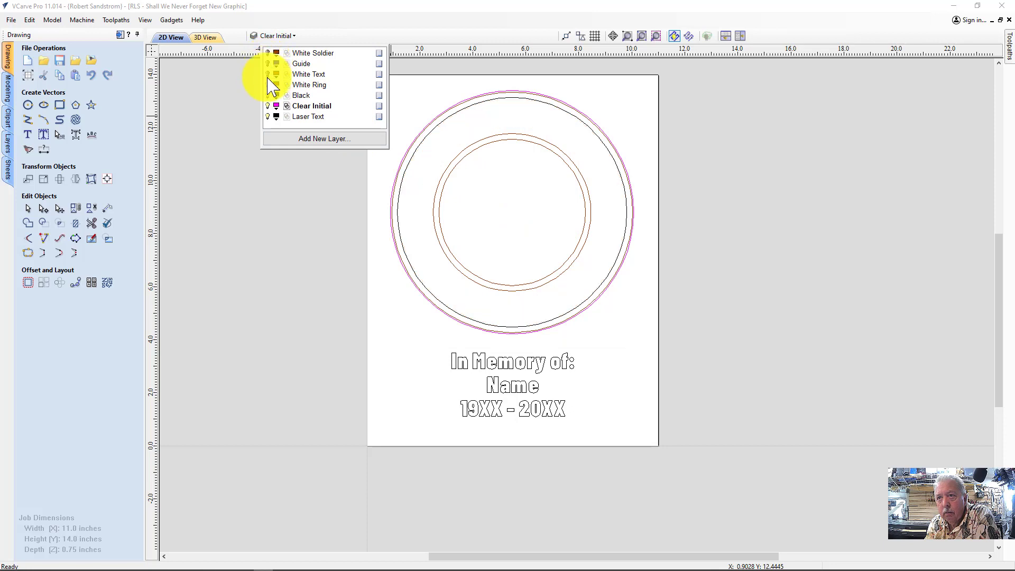
{"action": "left_click", "coordinate": [267, 85]}
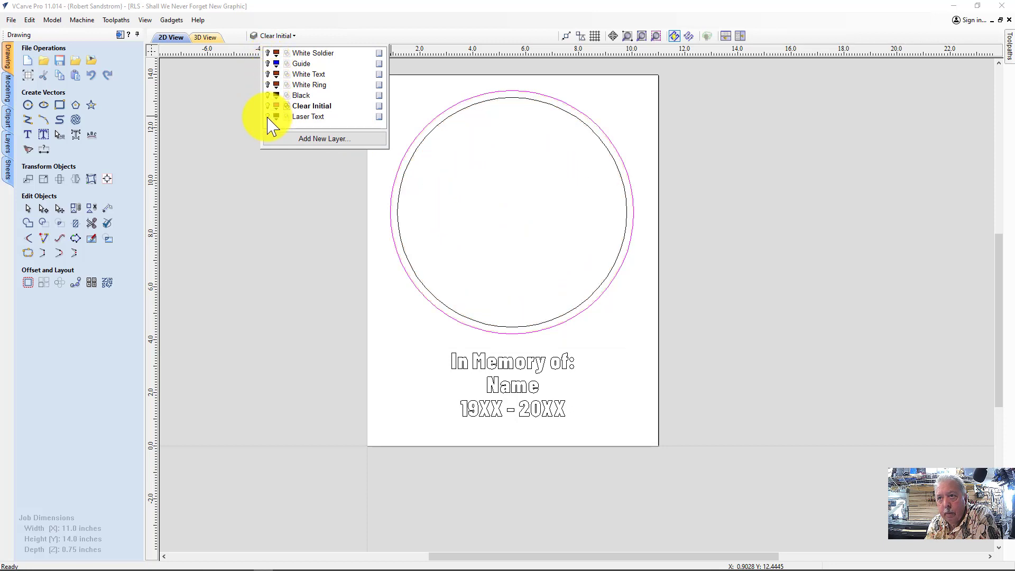
{"action": "left_click", "coordinate": [268, 117]}
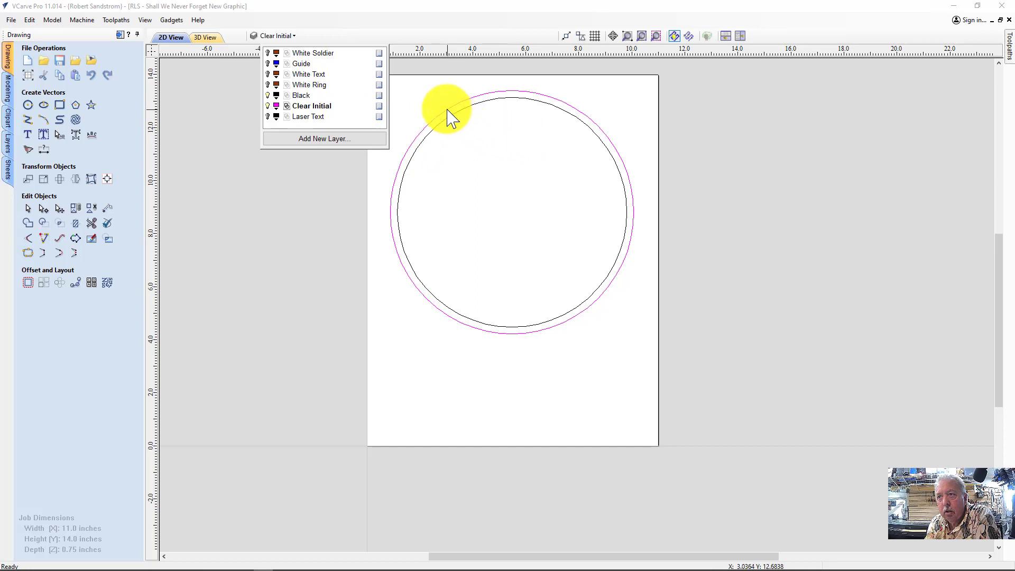
Show the White Ring, White Text, White Soldier and Laser Text layers again, keeping the Guide layer hidden.
{"action": "left_click", "coordinate": [268, 84]}
{"action": "left_click", "coordinate": [268, 72]}
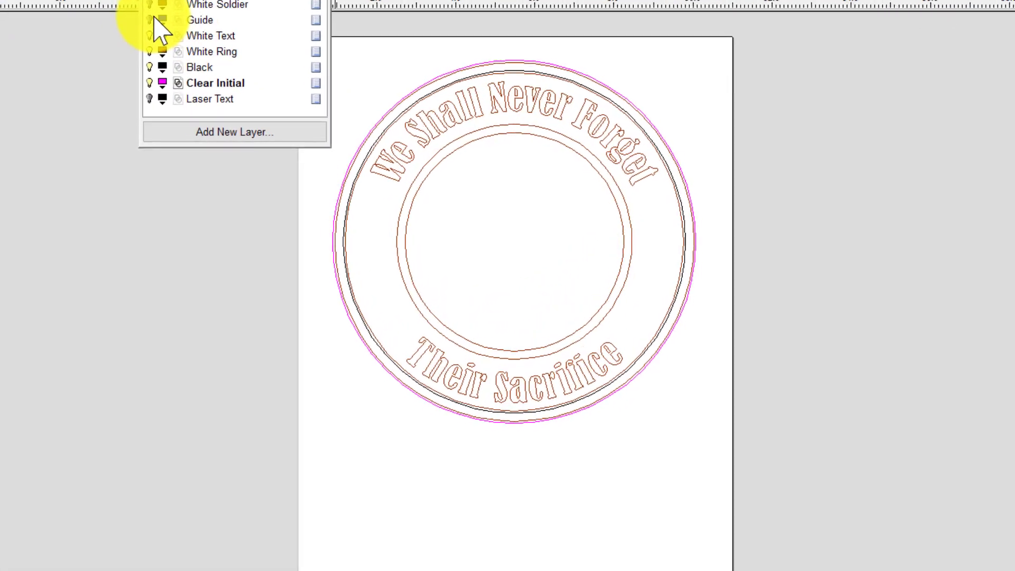
{"action": "left_click", "coordinate": [39, 0]}
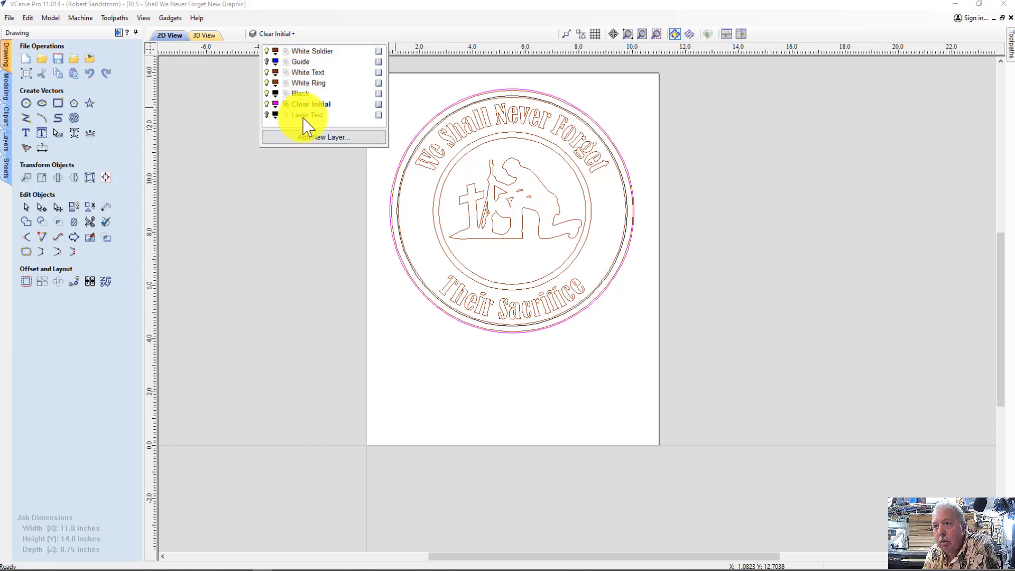
{"action": "left_click", "coordinate": [267, 116]}
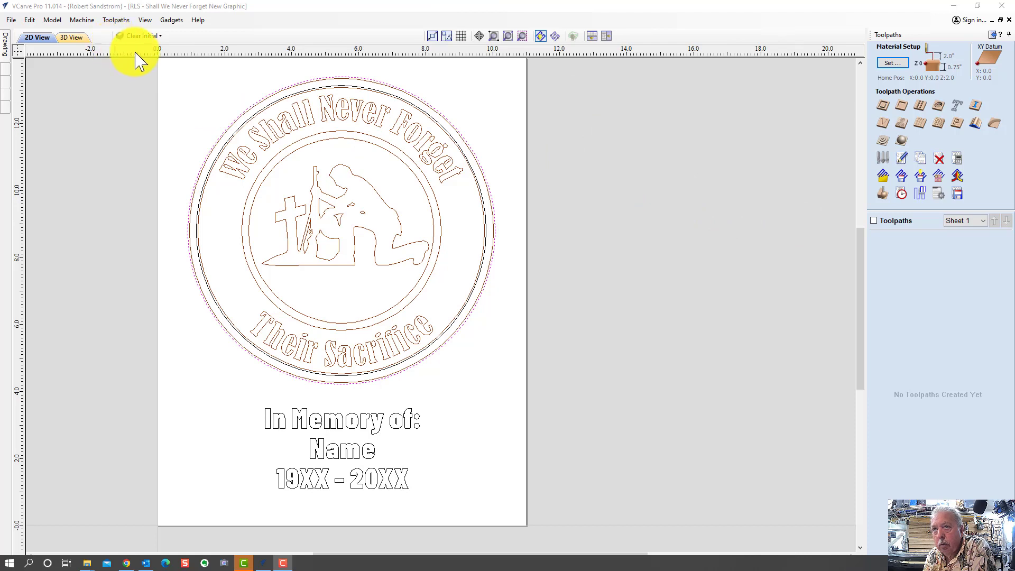
Set up a V-Carve toolpath for the outer circle with a 0.05-inch flat depth and name it 1CL1.
{"action": "left_click", "coordinate": [884, 125]}
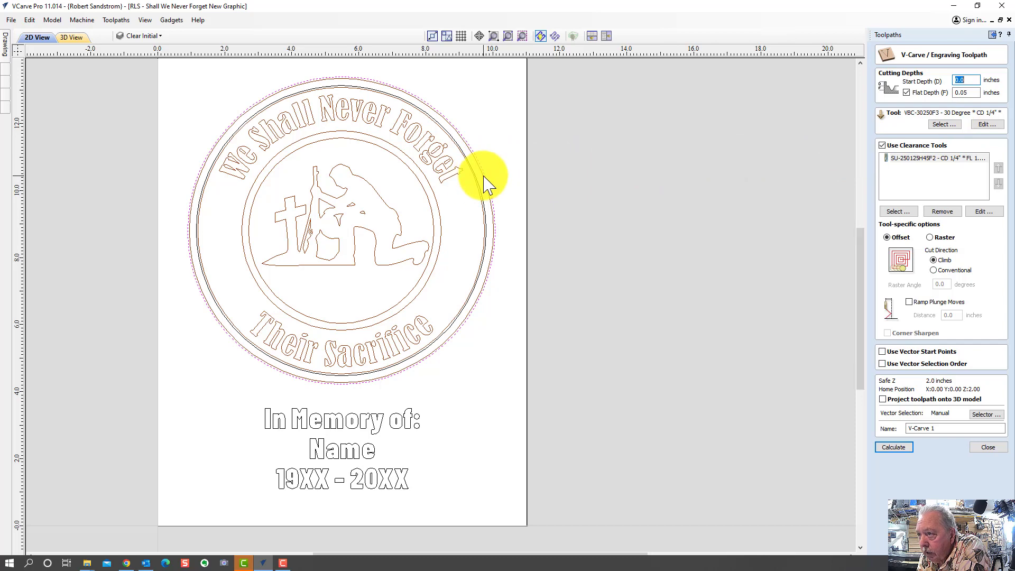
{"action": "scroll", "coordinate": [487, 181], "scroll_direction": "up", "scroll_amount": 2}
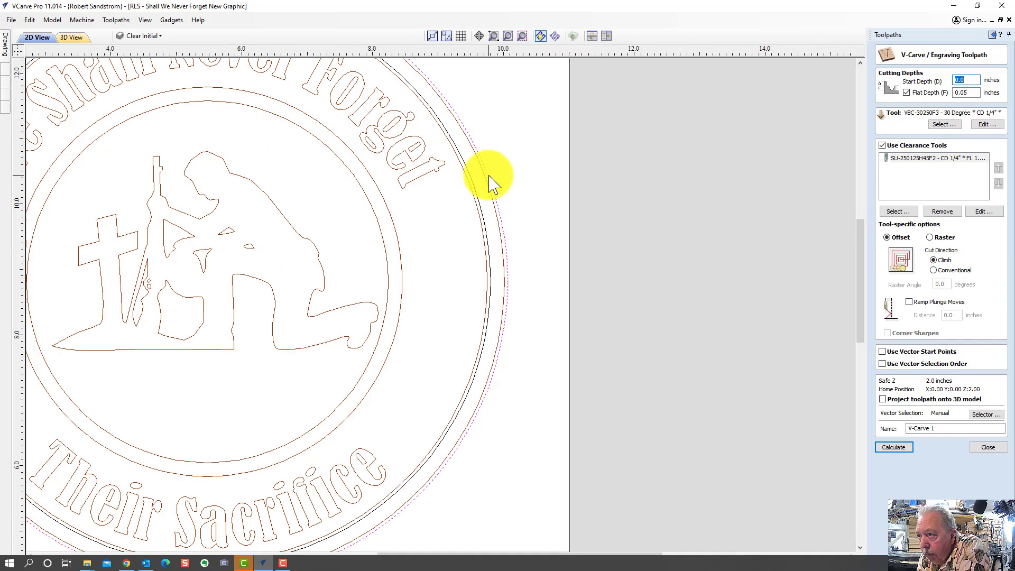
{"action": "scroll", "coordinate": [497, 180], "scroll_direction": "down", "scroll_amount": 2}
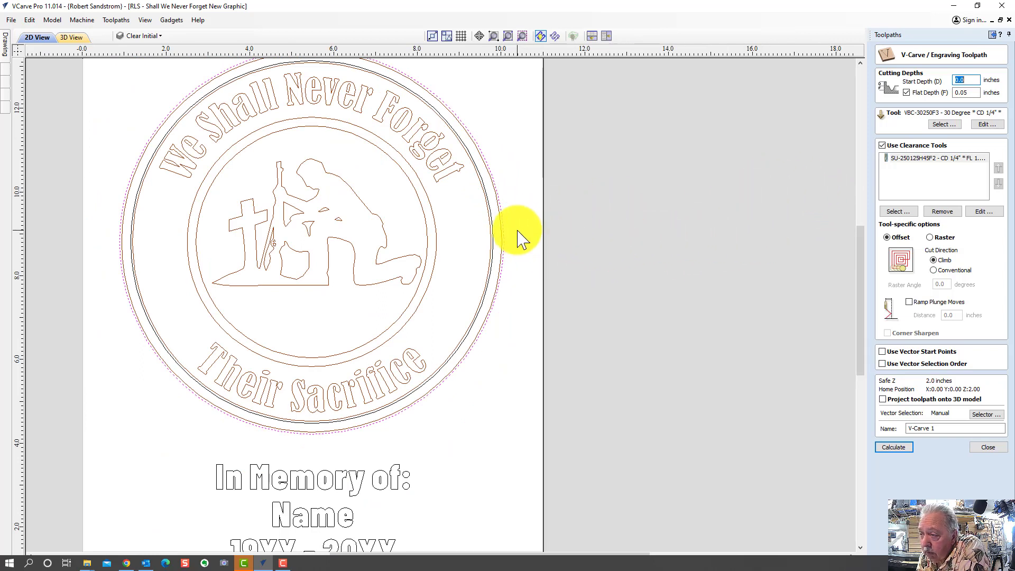
{"action": "scroll", "coordinate": [504, 243], "scroll_direction": "up", "scroll_amount": 3}
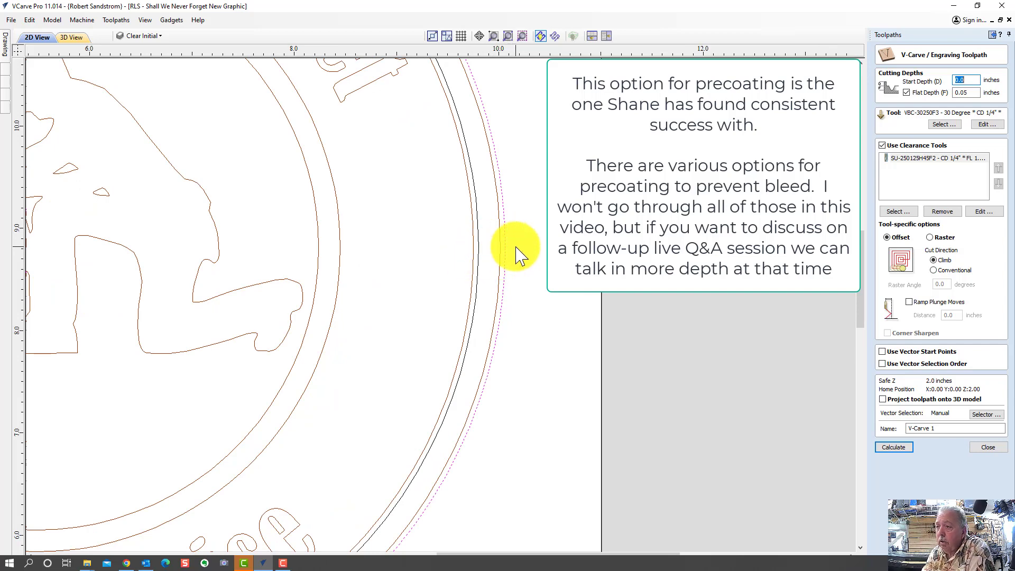
{"action": "scroll", "coordinate": [517, 251], "scroll_direction": "down", "scroll_amount": 5}
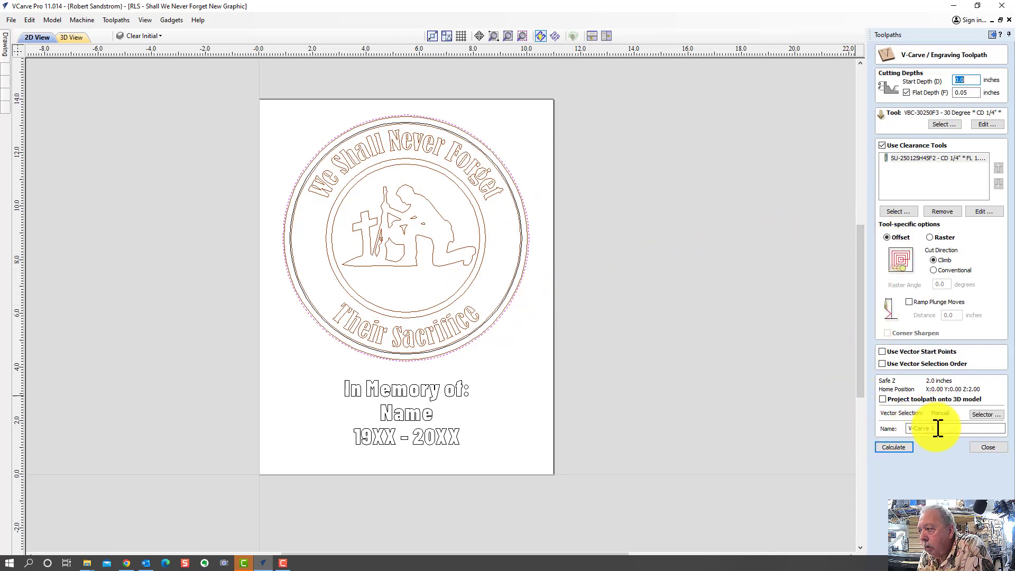
{"action": "left_click_drag", "start_coordinate": [934, 427], "coordinate": [892, 423]}
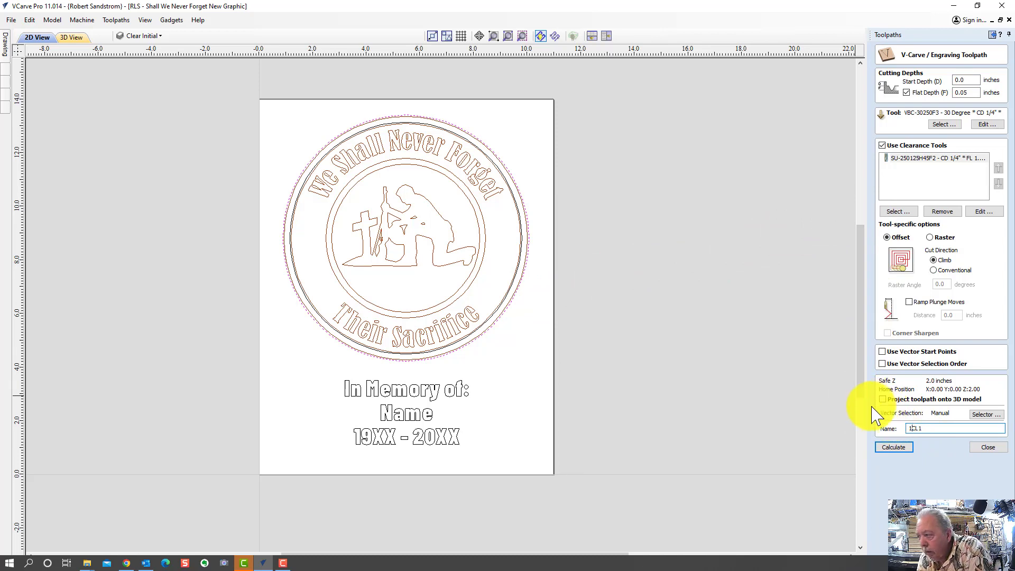
{"action": "left_click", "coordinate": [905, 449]}
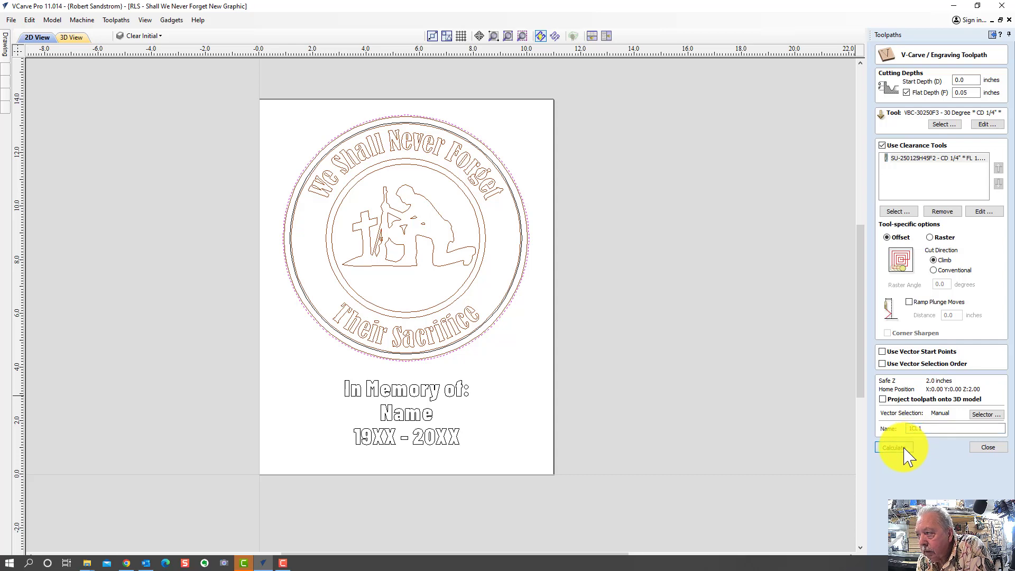
Associate the toolpath 1CL1 with the vectors on the Clear Initial layer and calculate it.
{"action": "left_click", "coordinate": [975, 414]}
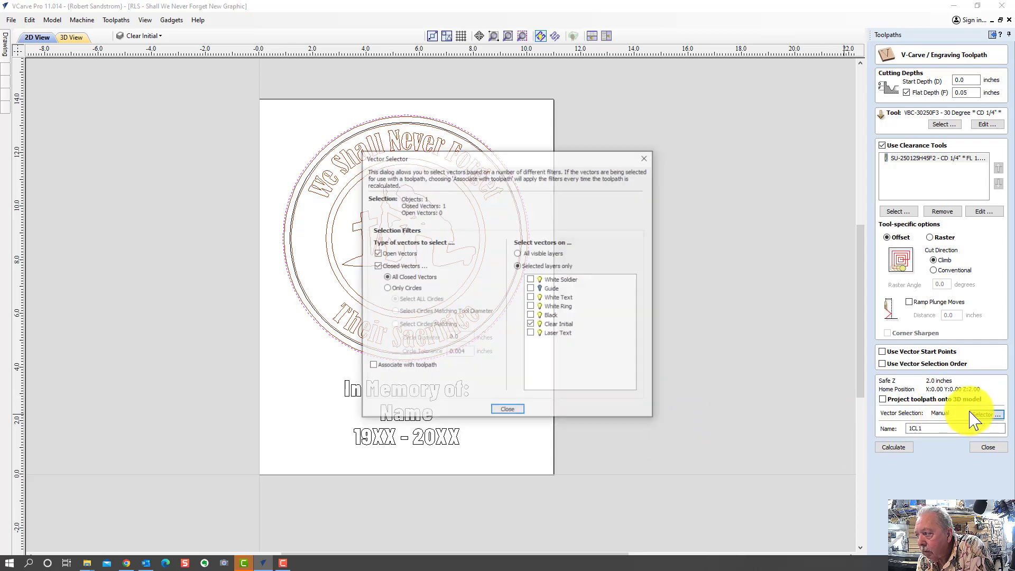
{"action": "left_click", "coordinate": [372, 366]}
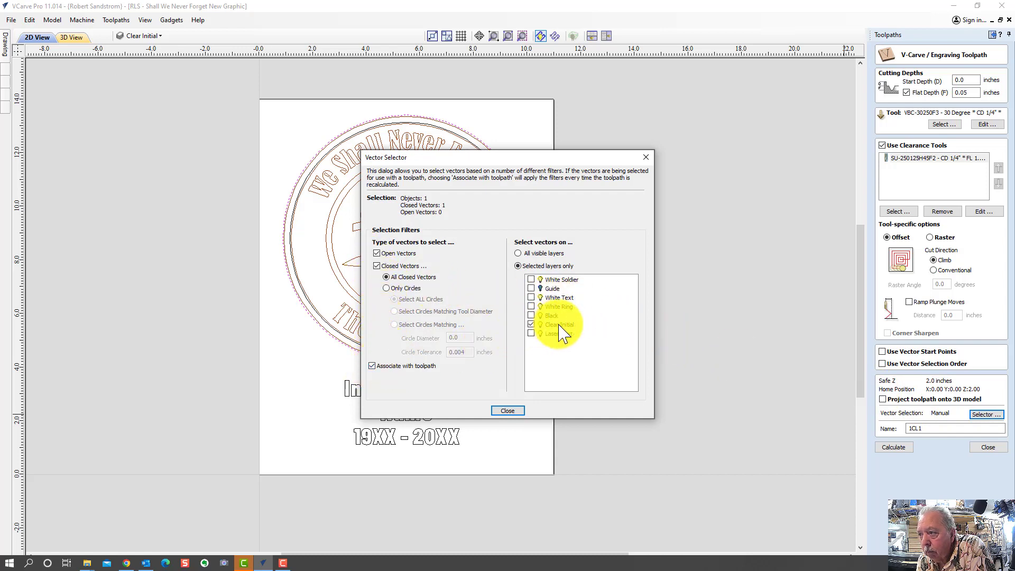
{"action": "left_click", "coordinate": [512, 412]}
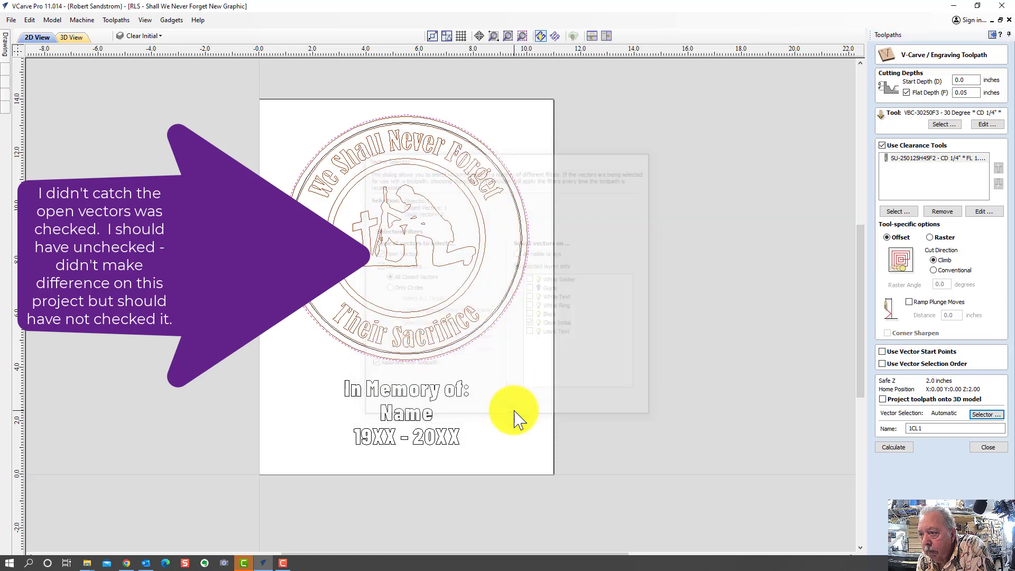
{"action": "left_click", "coordinate": [894, 448]}
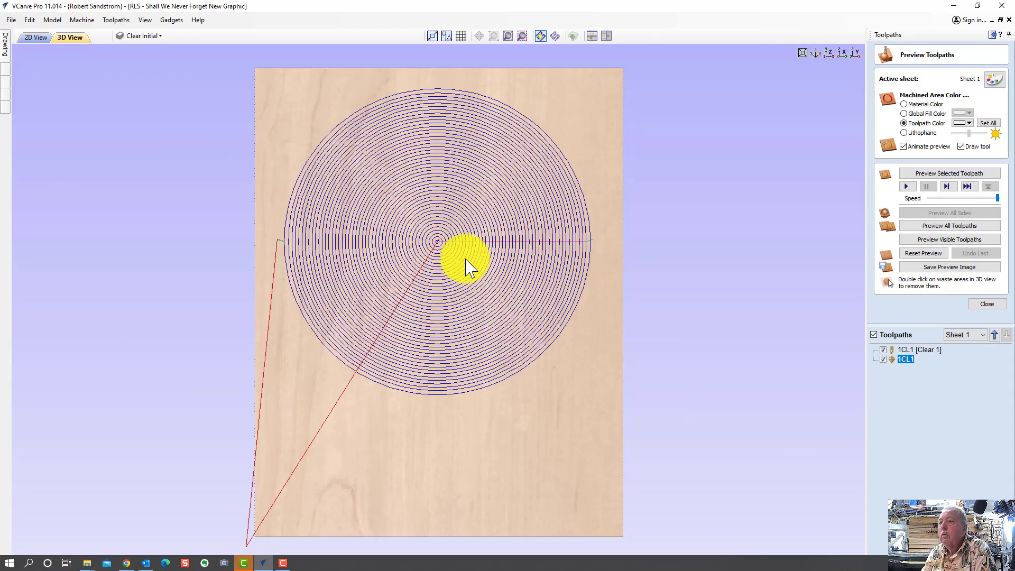
Preview the 1CL1 toolpaths on the material, hide their toolpath lines, and return to the 2D drawing.
{"action": "left_click", "coordinate": [927, 245]}
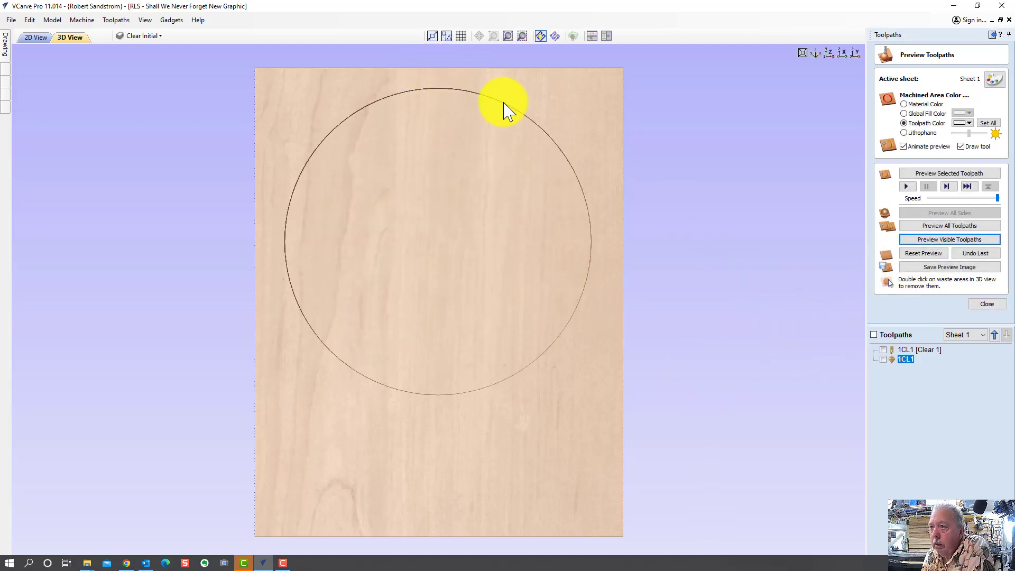
{"action": "left_click", "coordinate": [988, 304]}
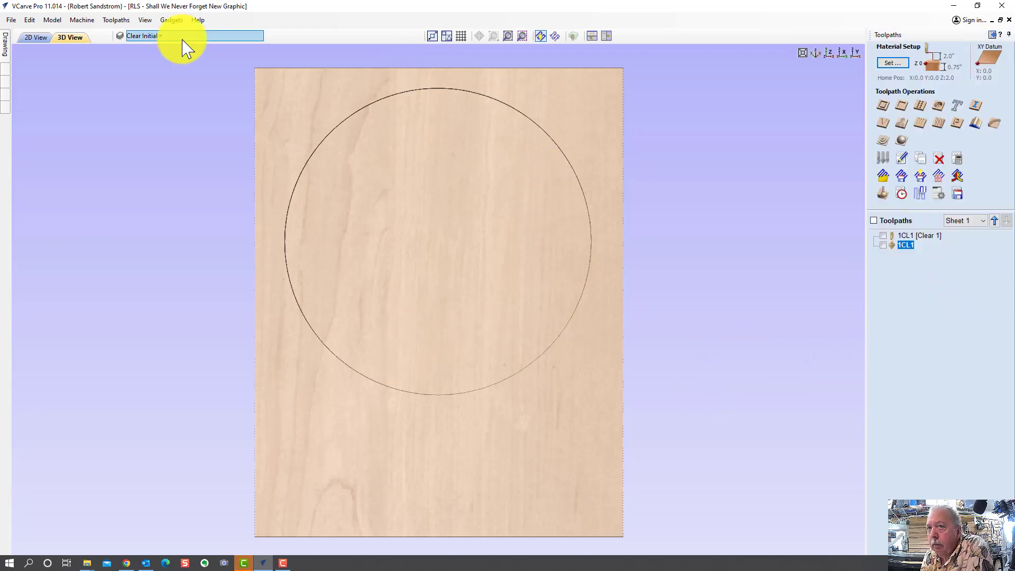
{"action": "left_click", "coordinate": [35, 38]}
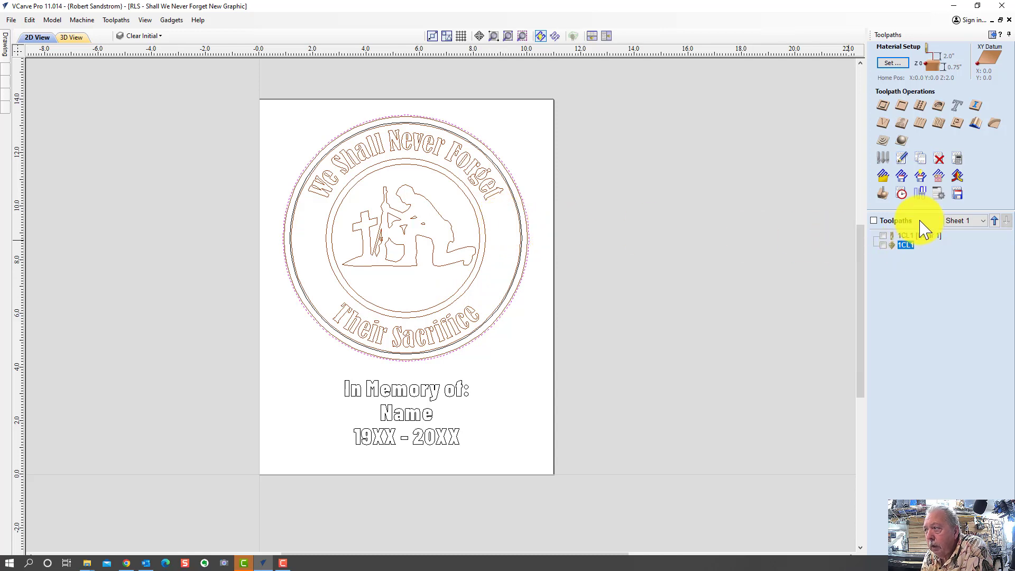
Create and calculate a V-Carve toolpath named 2BL for the outer circle with a 0.1-inch flat depth.
{"action": "left_click", "coordinate": [890, 132]}
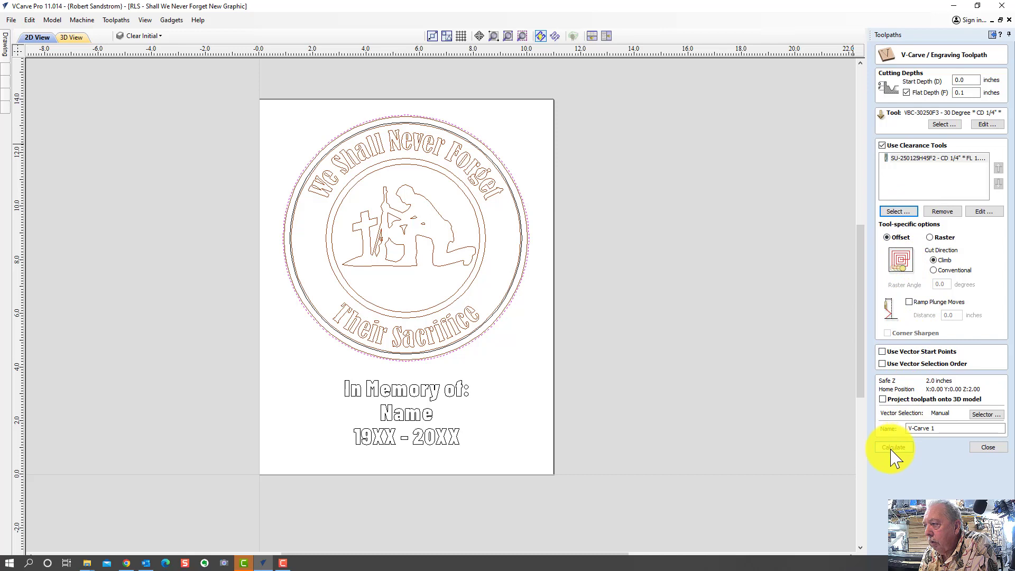
{"action": "left_click_drag", "start_coordinate": [945, 429], "coordinate": [886, 433]}
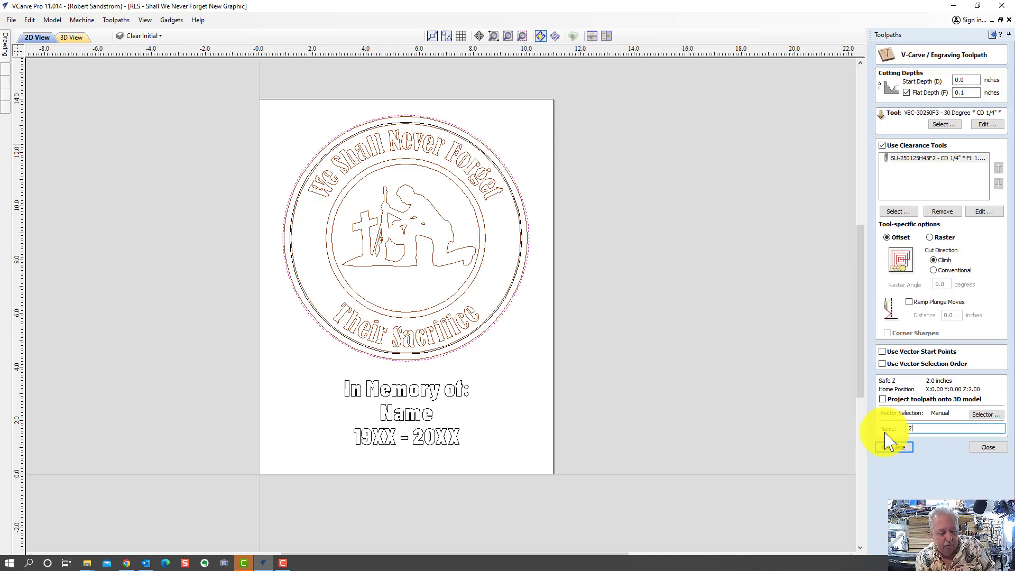
{"action": "left_click", "coordinate": [894, 448]}
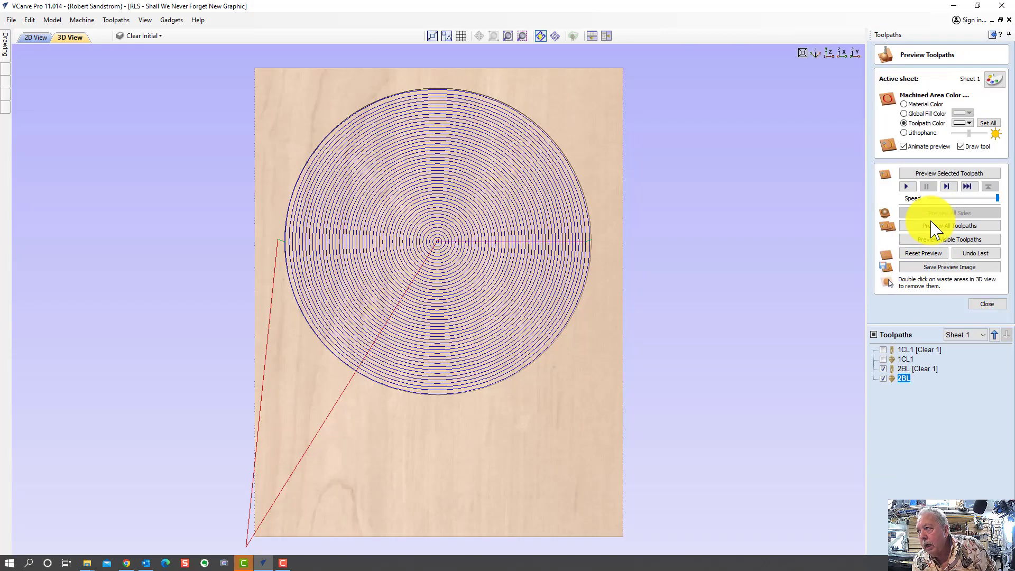
Hide all toolpath lines and set the preview color to black for 2BL [Clear 1] and dark blue for 2BL.
{"action": "left_click", "coordinate": [874, 335]}
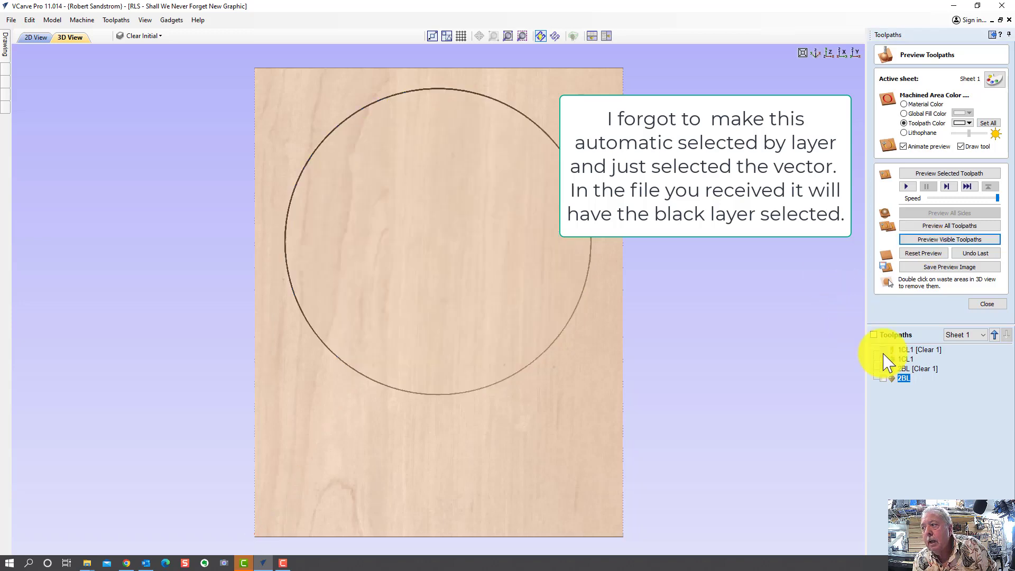
{"action": "left_click", "coordinate": [917, 368]}
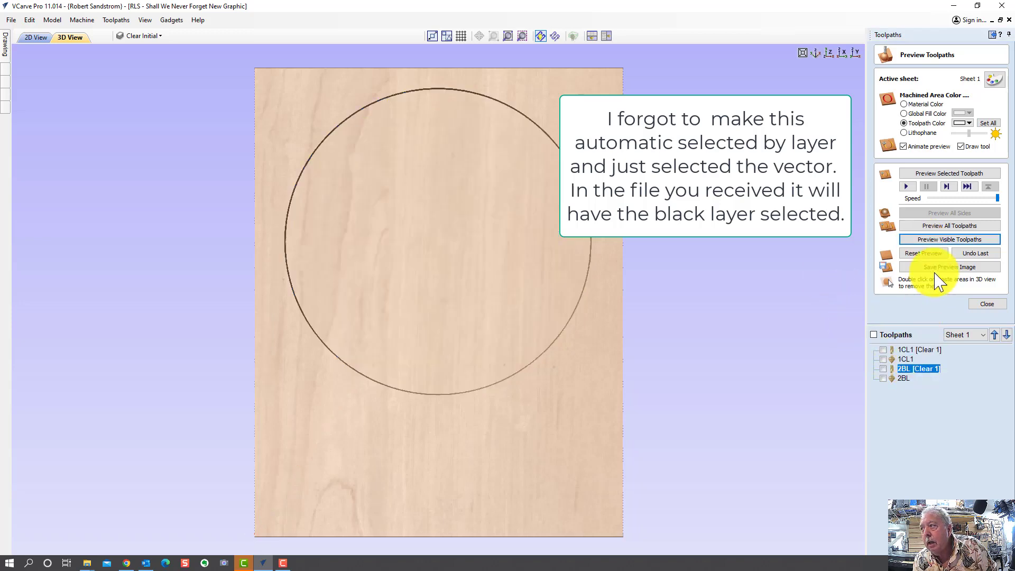
{"action": "left_click", "coordinate": [969, 123]}
{"action": "left_click", "coordinate": [946, 158]}
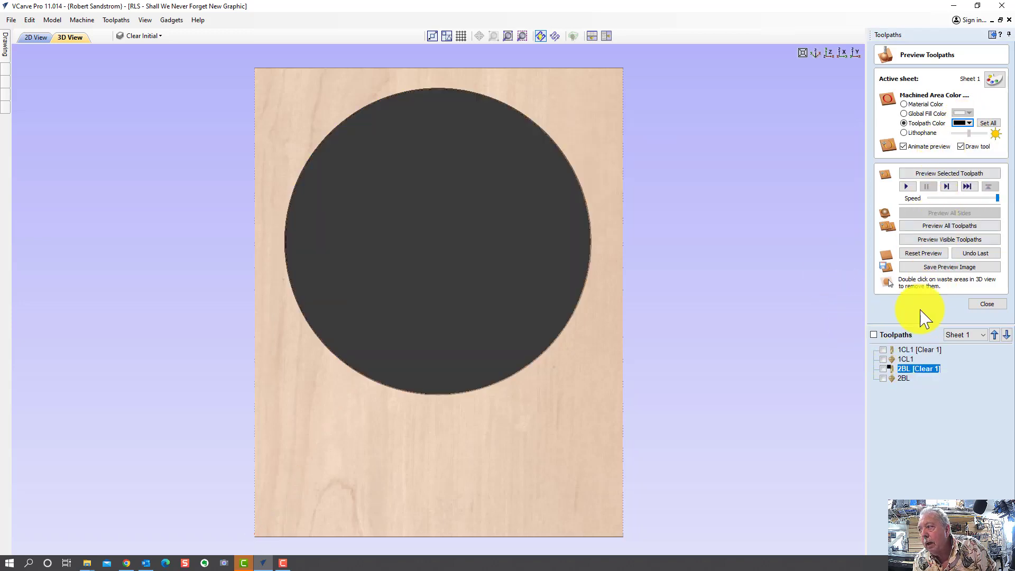
{"action": "left_click", "coordinate": [969, 123]}
{"action": "left_click", "coordinate": [960, 200]}
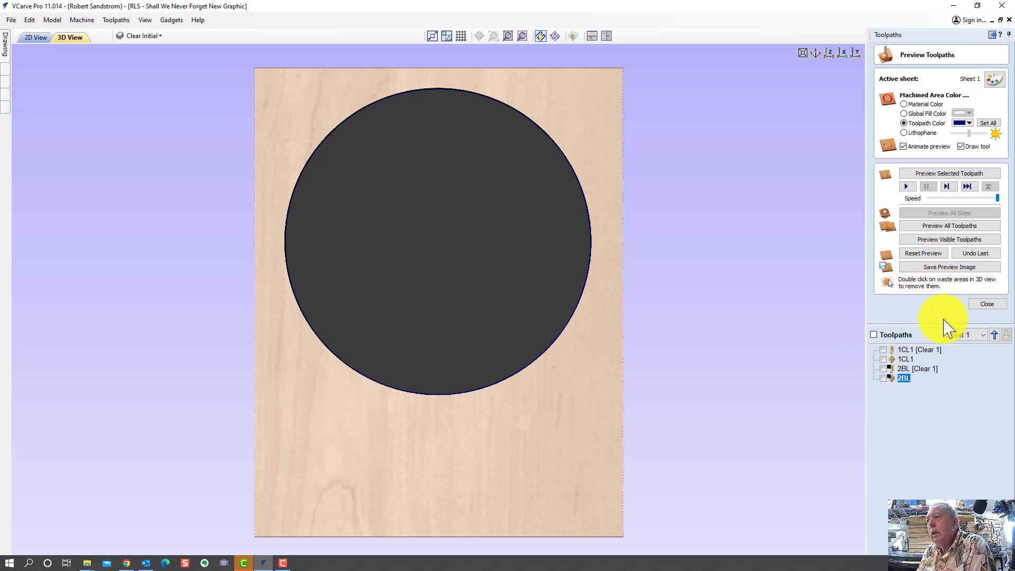
{"action": "left_click", "coordinate": [986, 305]}
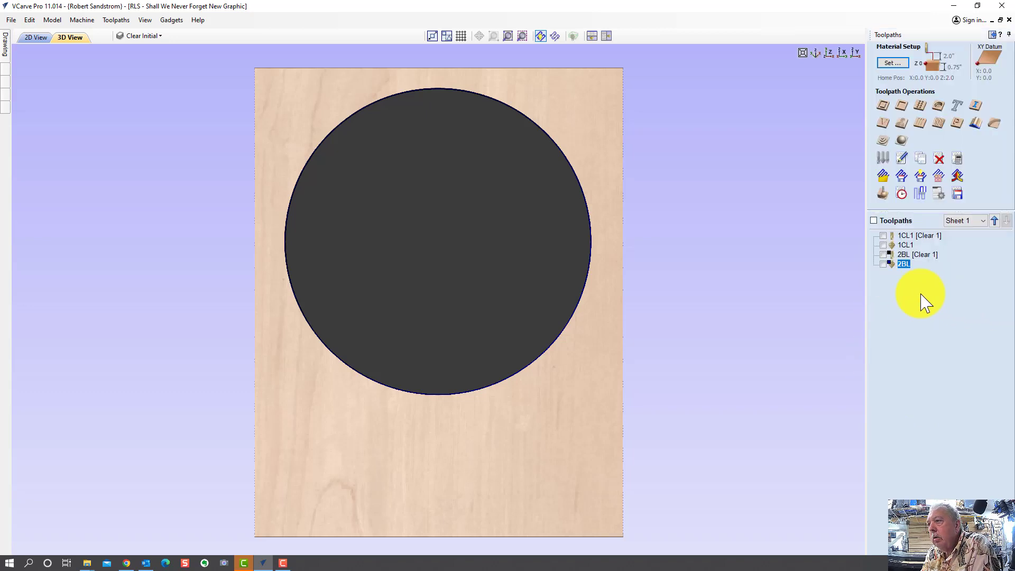
Examine the fine details of the kneeling soldier, rifle and cross, and the surrounding lettering in the 2D drawing.
{"action": "left_click", "coordinate": [36, 38]}
{"action": "scroll", "coordinate": [370, 239], "scroll_direction": "up", "scroll_amount": 3}
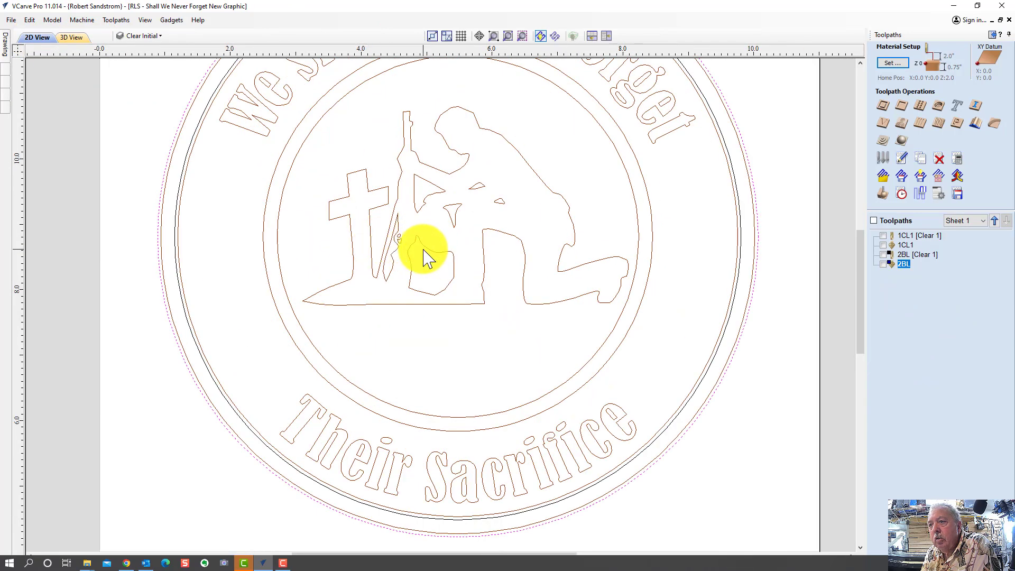
{"action": "scroll", "coordinate": [407, 249], "scroll_direction": "up", "scroll_amount": 5}
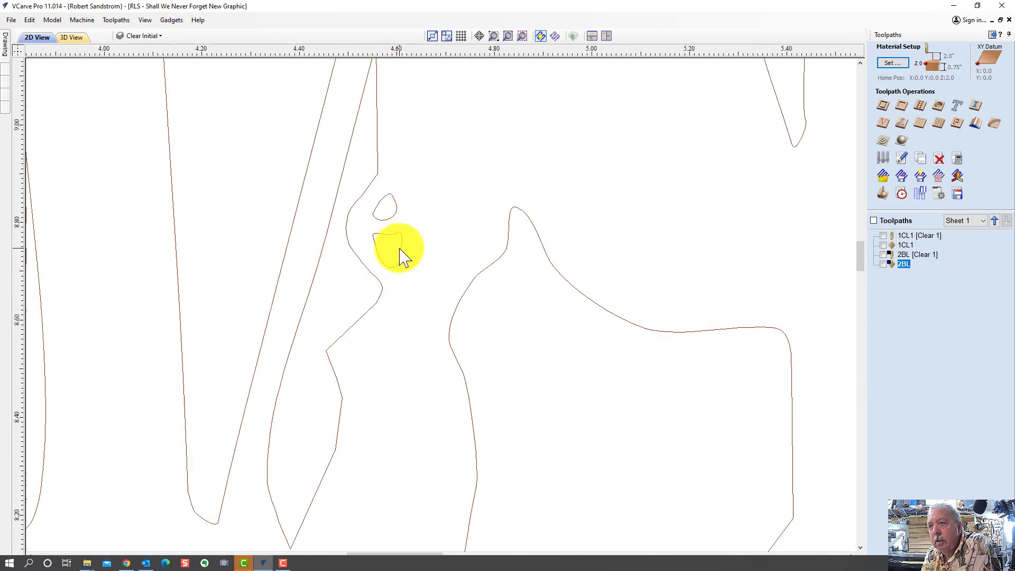
{"action": "scroll", "coordinate": [401, 257], "scroll_direction": "down", "scroll_amount": 4}
{"action": "scroll", "coordinate": [666, 143], "scroll_direction": "up", "scroll_amount": 1}
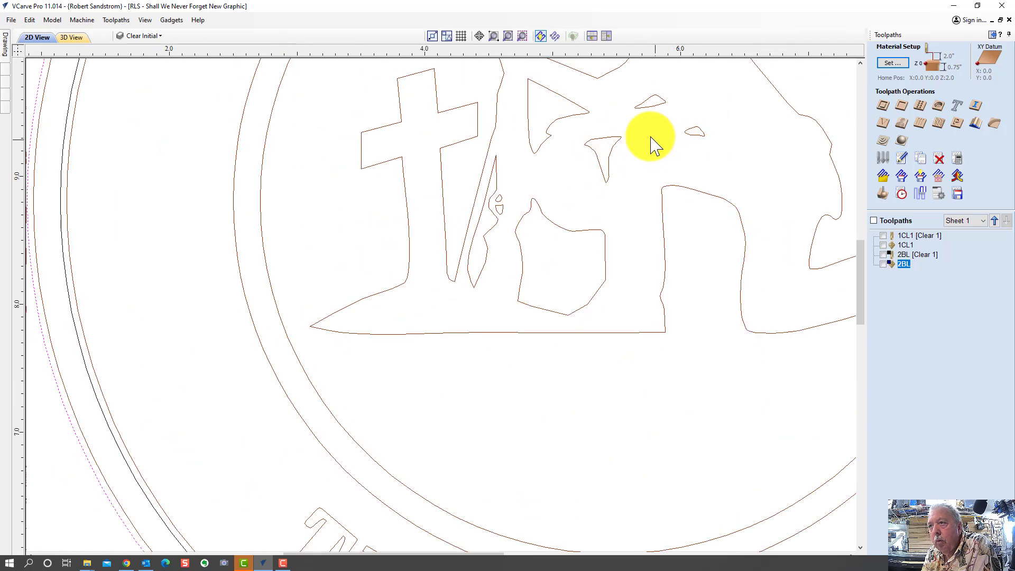
{"action": "scroll", "coordinate": [655, 145], "scroll_direction": "down", "scroll_amount": 2}
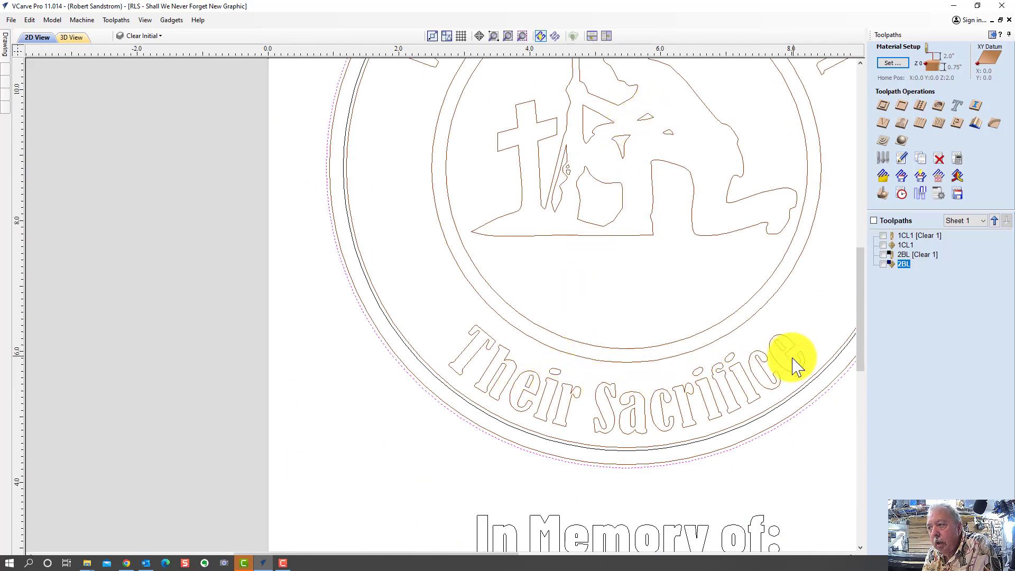
{"action": "scroll", "coordinate": [797, 365], "scroll_direction": "down", "scroll_amount": 3}
{"action": "scroll", "coordinate": [673, 356], "scroll_direction": "up", "scroll_amount": 2}
{"action": "scroll", "coordinate": [672, 359], "scroll_direction": "down", "scroll_amount": 1}
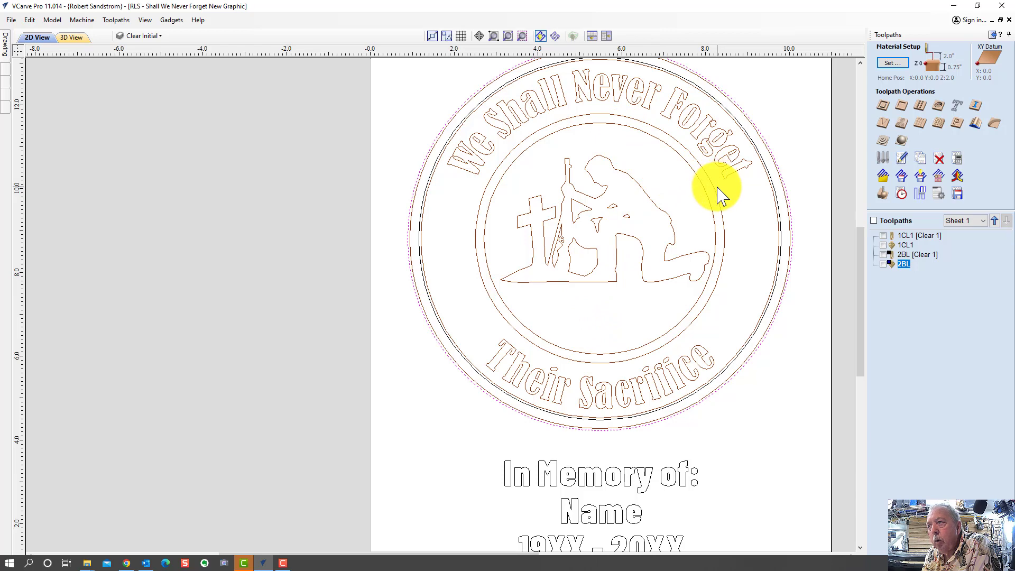
Start a V-Carve toolpath with a 0.15-inch flat depth, using the VBC-15250F1 15-degree V-bit at a spindle speed of 18000 rpm.
{"action": "left_click", "coordinate": [883, 122]}
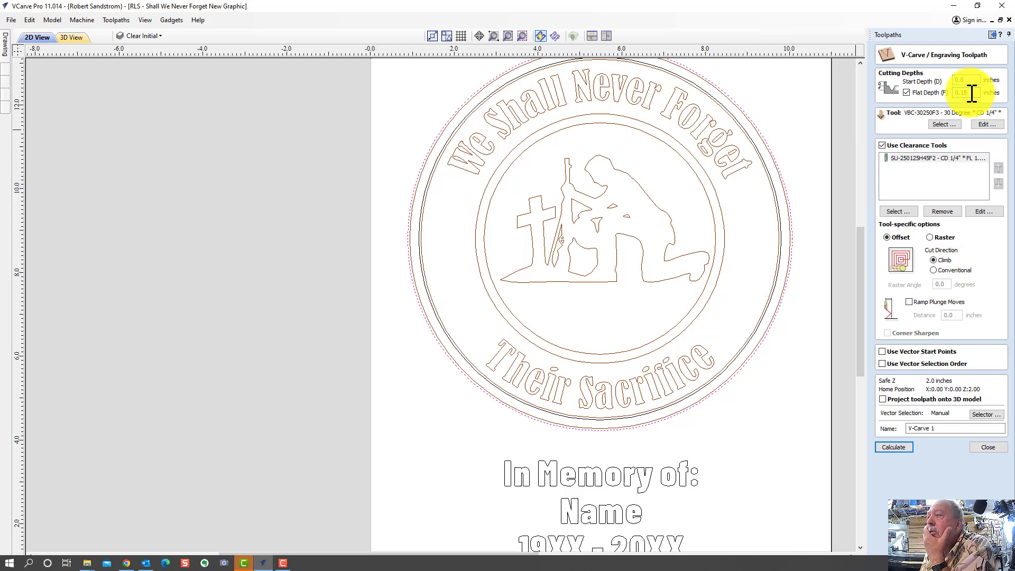
{"action": "left_click", "coordinate": [942, 126]}
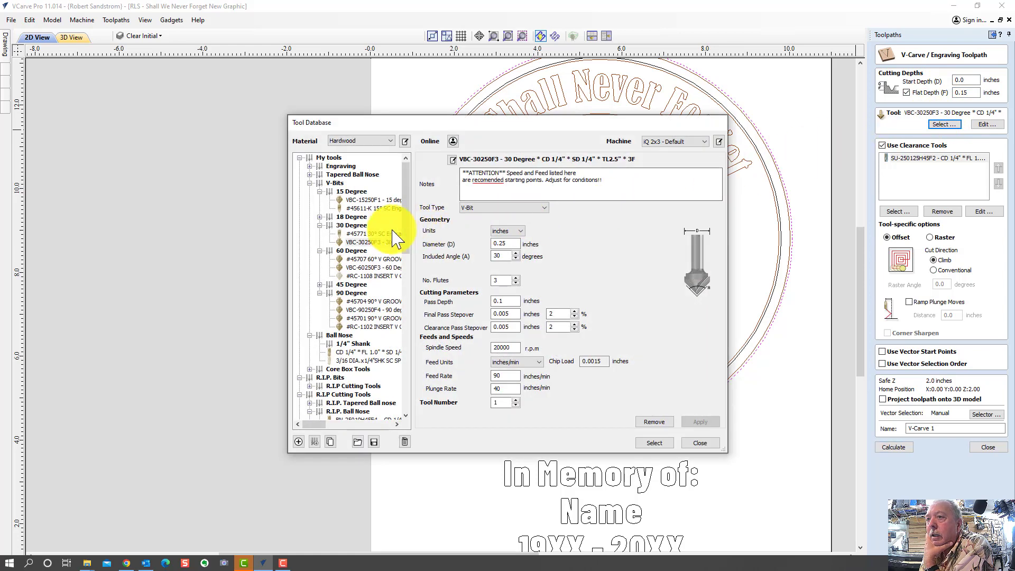
{"action": "left_click", "coordinate": [365, 203]}
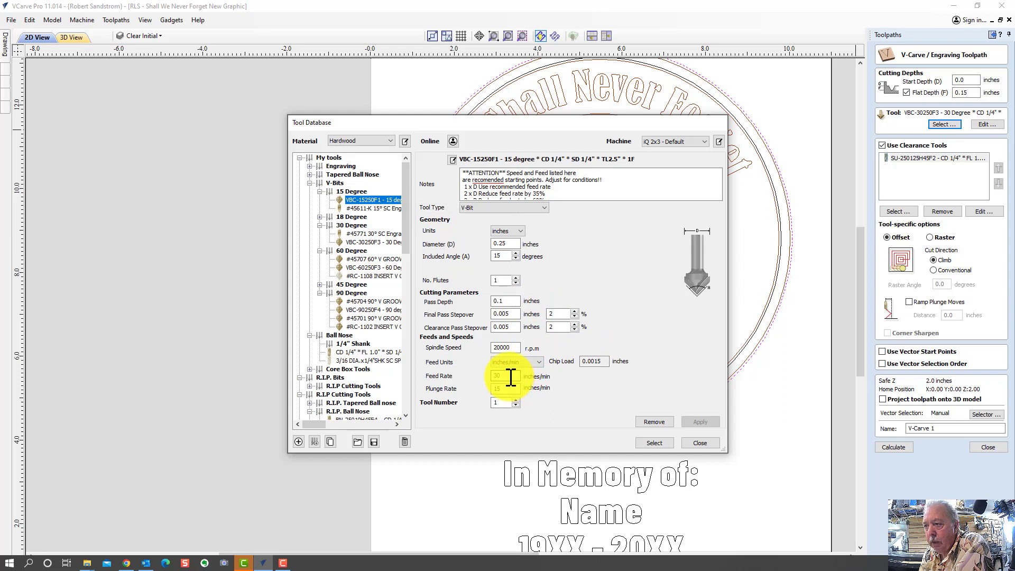
{"action": "double_click", "coordinate": [508, 348]}
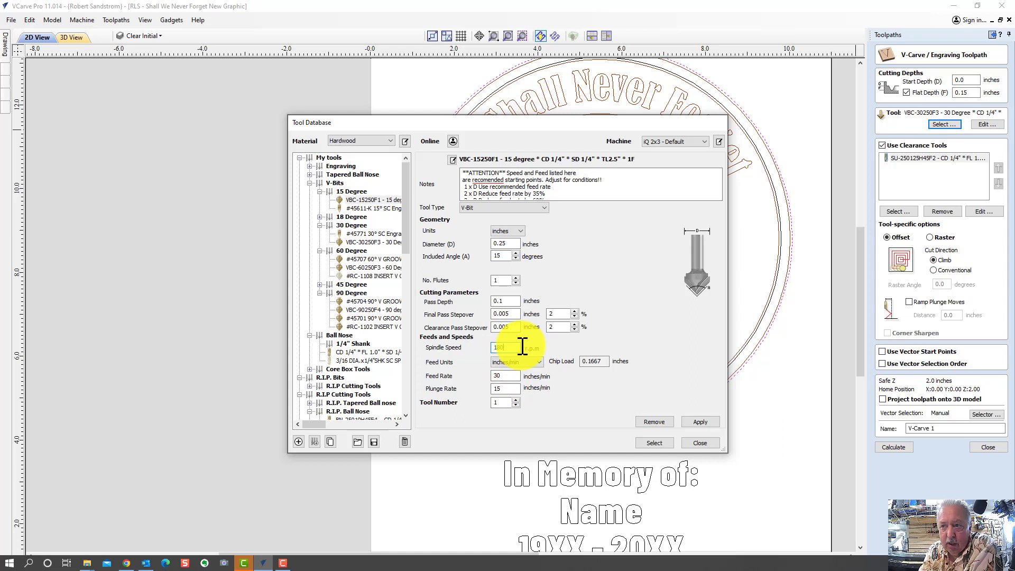
{"action": "type", "text": "18000"}
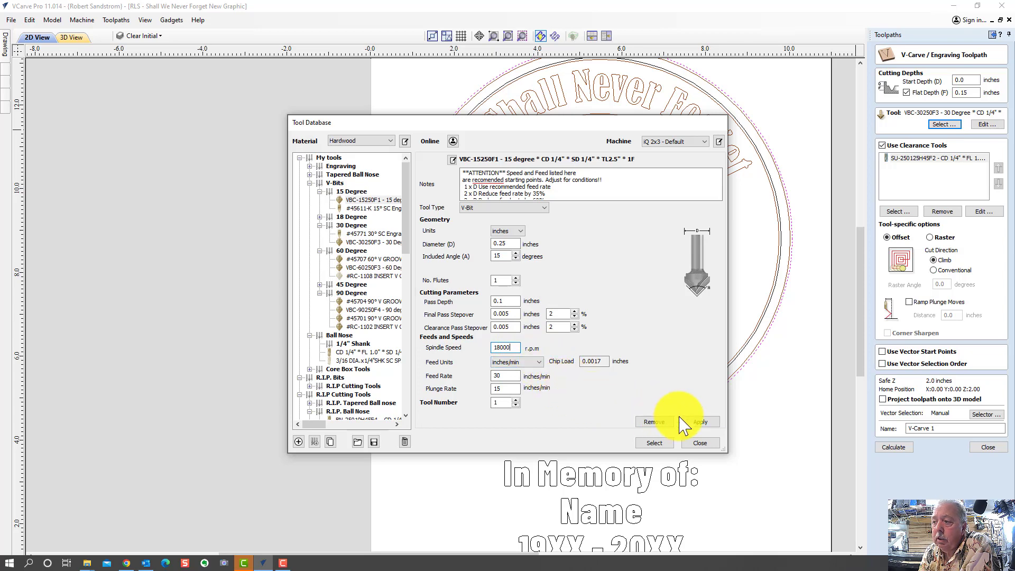
{"action": "left_click", "coordinate": [701, 423]}
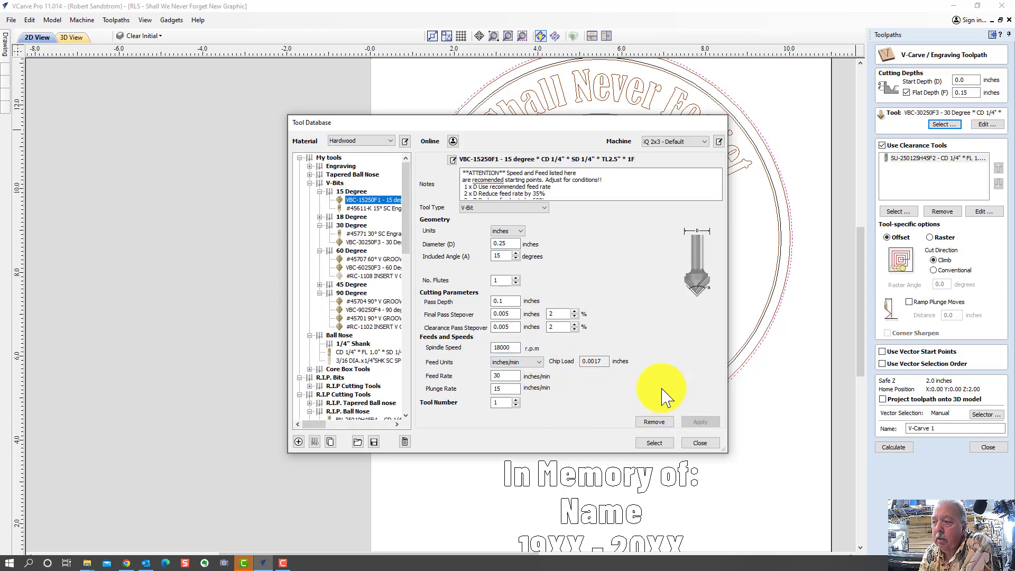
{"action": "left_click", "coordinate": [655, 444]}
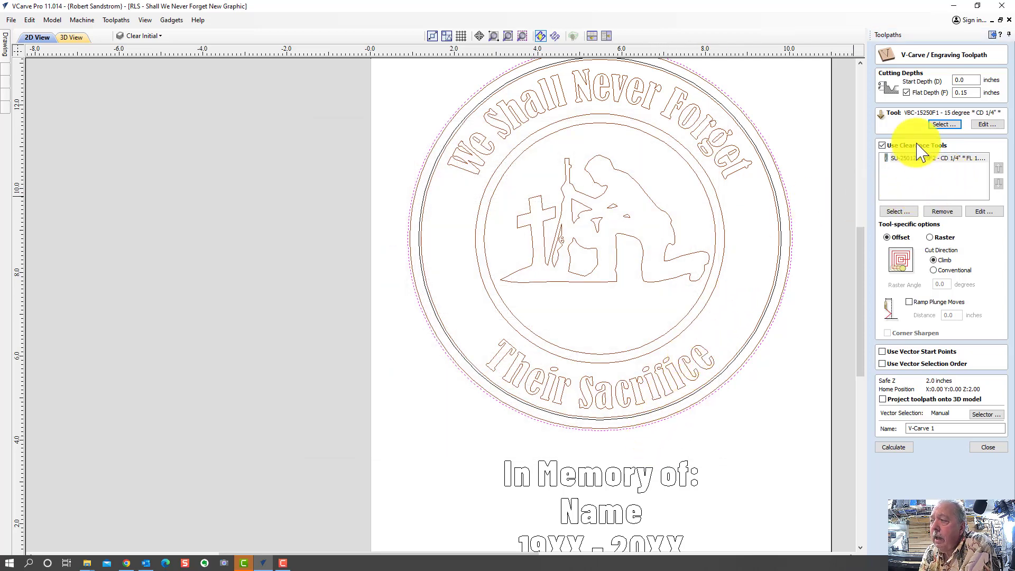
{"action": "left_click", "coordinate": [981, 126]}
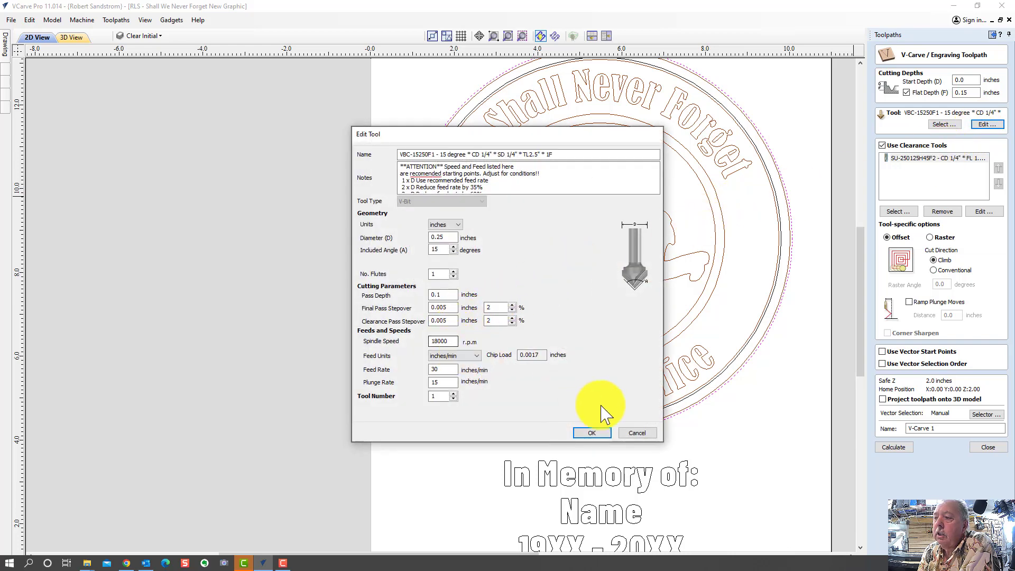
{"action": "left_click", "coordinate": [634, 434]}
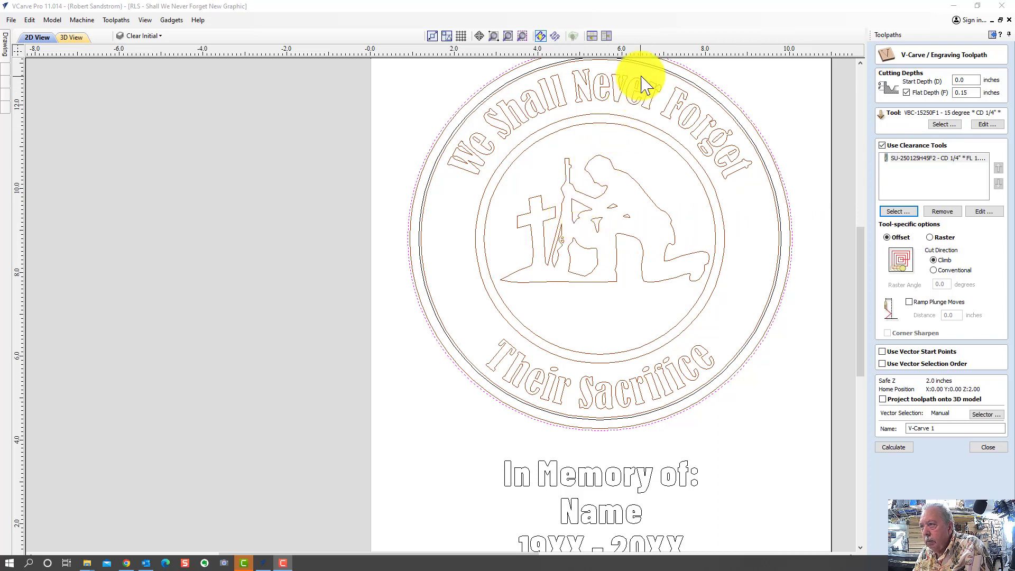
Add the 1/8-inch spiral downcut end mill SD-125812H45F2 as a second clearance tool.
{"action": "left_click", "coordinate": [897, 212]}
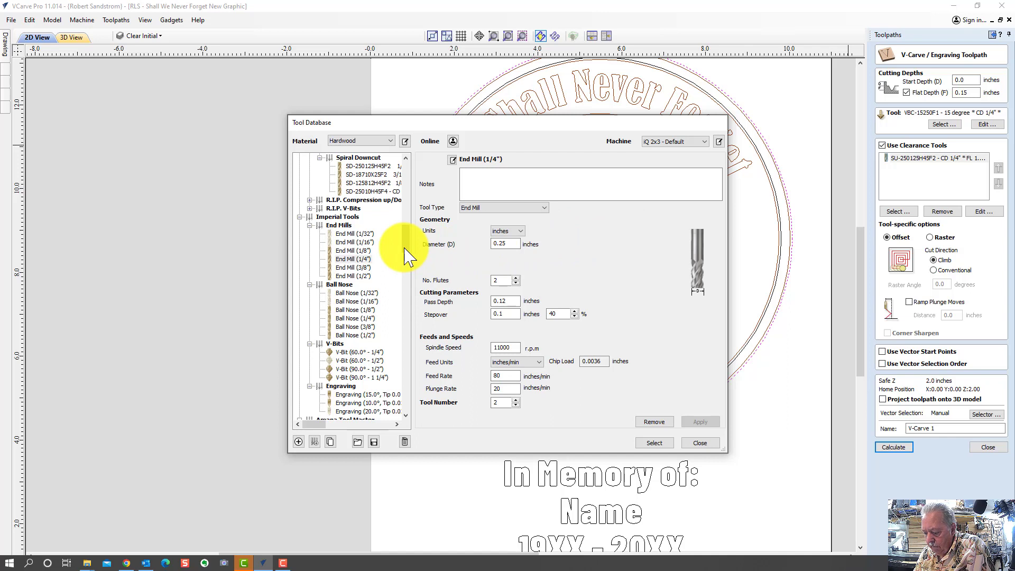
{"action": "scroll", "coordinate": [364, 221], "scroll_direction": "up", "scroll_amount": 1}
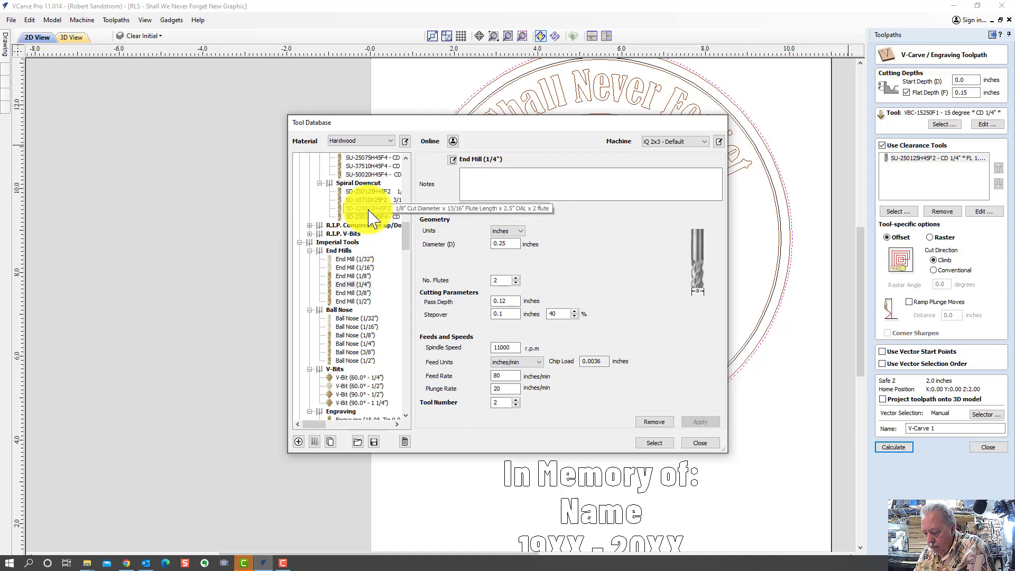
{"action": "left_click", "coordinate": [369, 210]}
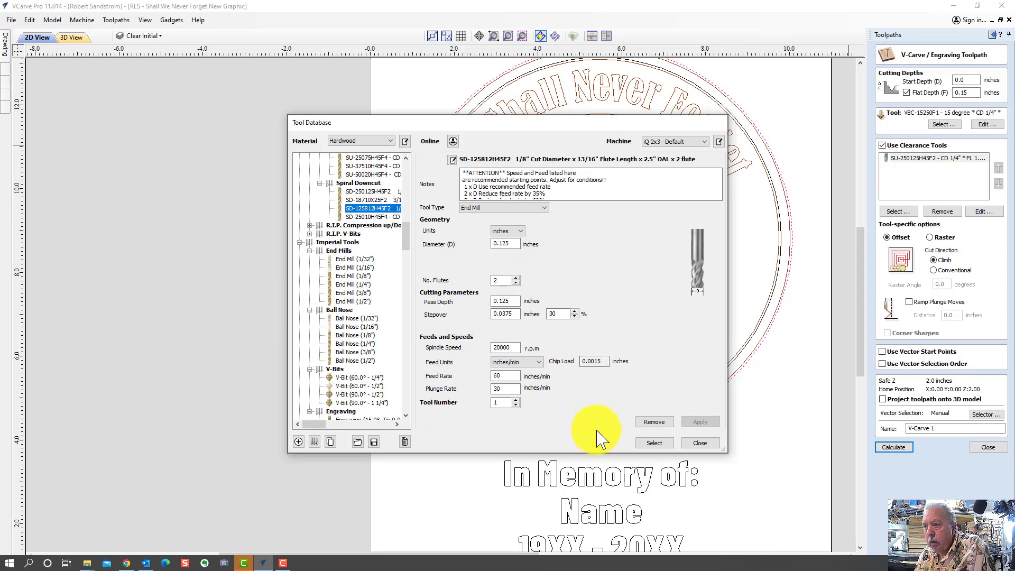
{"action": "left_click", "coordinate": [651, 444]}
Select the vectors on the White Soldier, White Text and White Ring layers and associate them with the toolpath.
{"action": "left_click", "coordinate": [984, 415]}
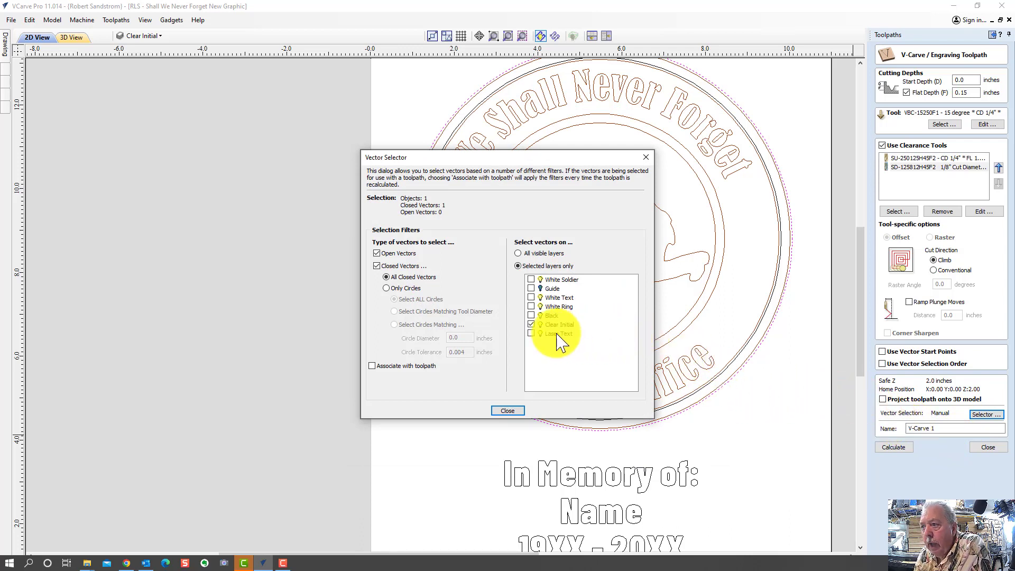
{"action": "left_click", "coordinate": [531, 307]}
{"action": "left_click", "coordinate": [531, 298]}
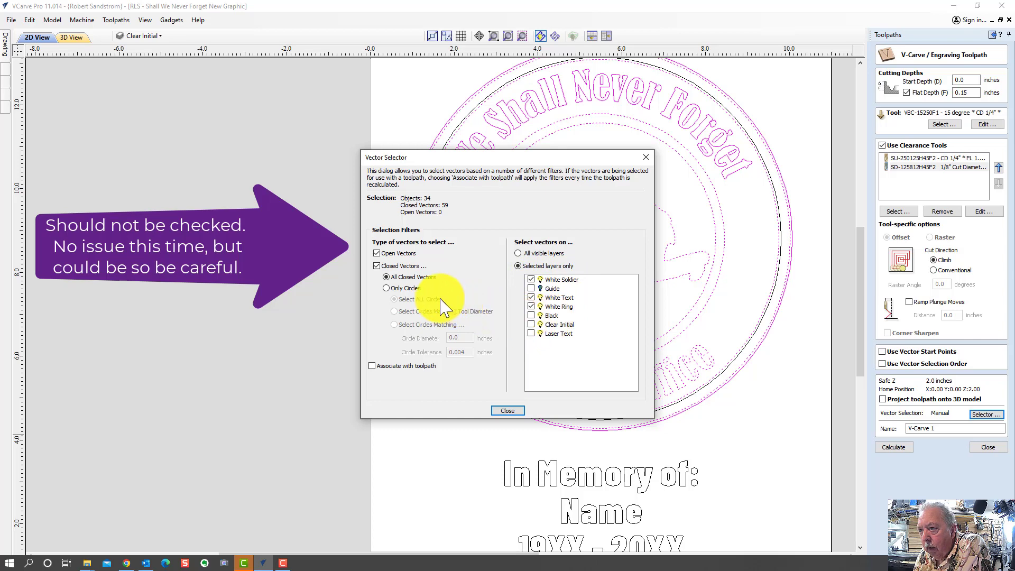
{"action": "left_click", "coordinate": [372, 366]}
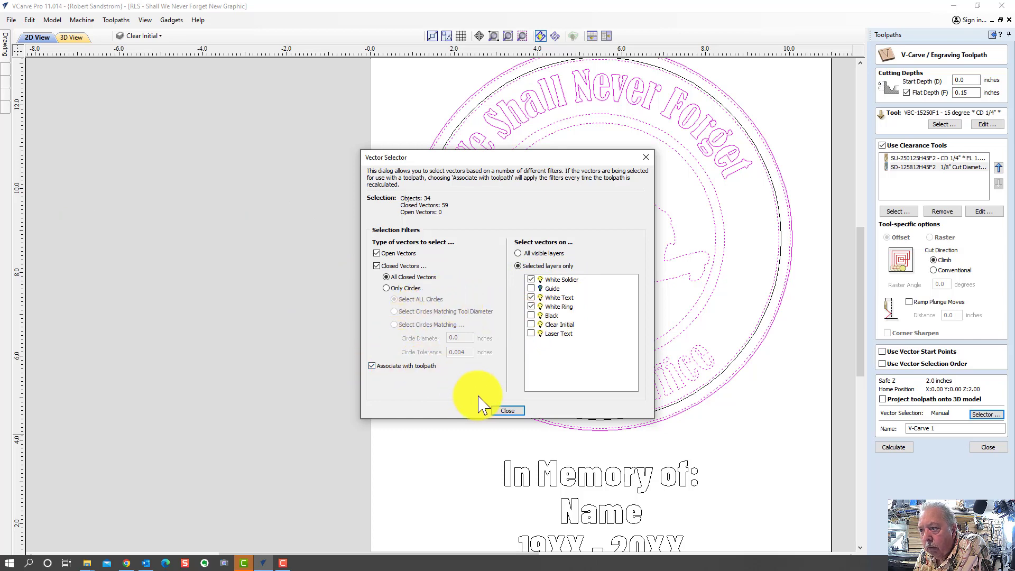
{"action": "left_click", "coordinate": [508, 411]}
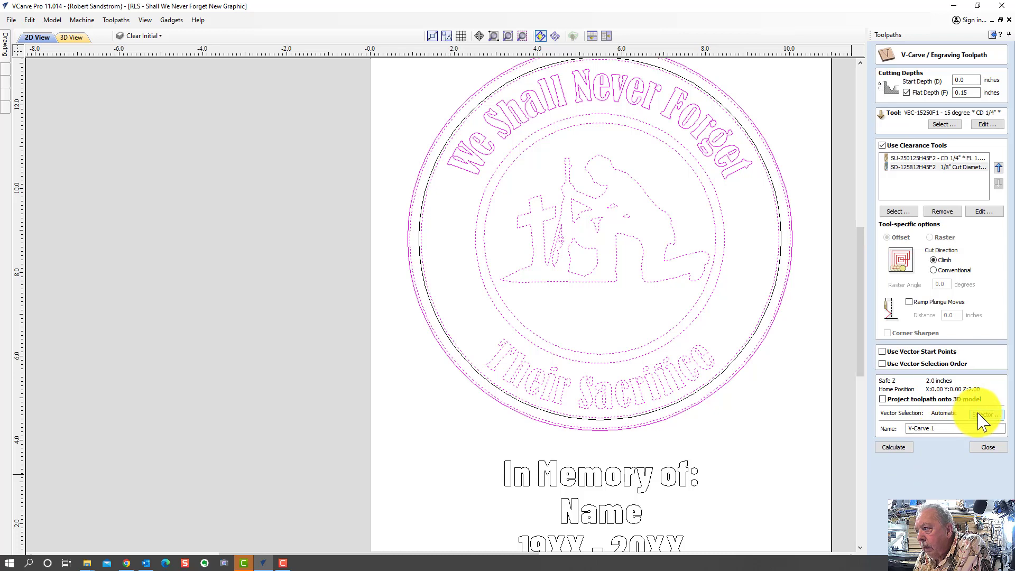
Calculate the toolpath under the name 3WH and preview its passes on the material.
{"action": "left_click_drag", "start_coordinate": [934, 430], "coordinate": [887, 425]}
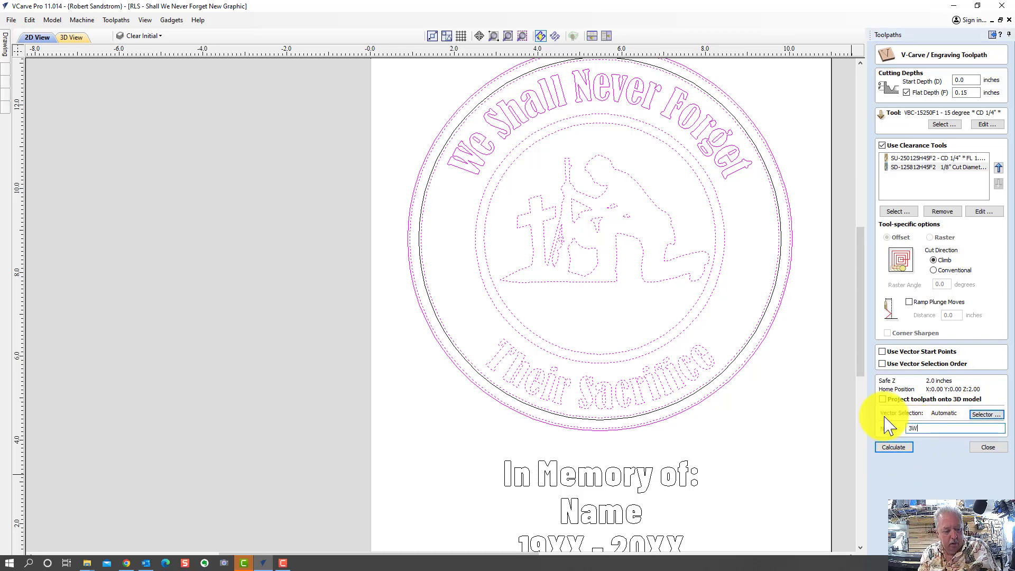
{"action": "left_click", "coordinate": [894, 447]}
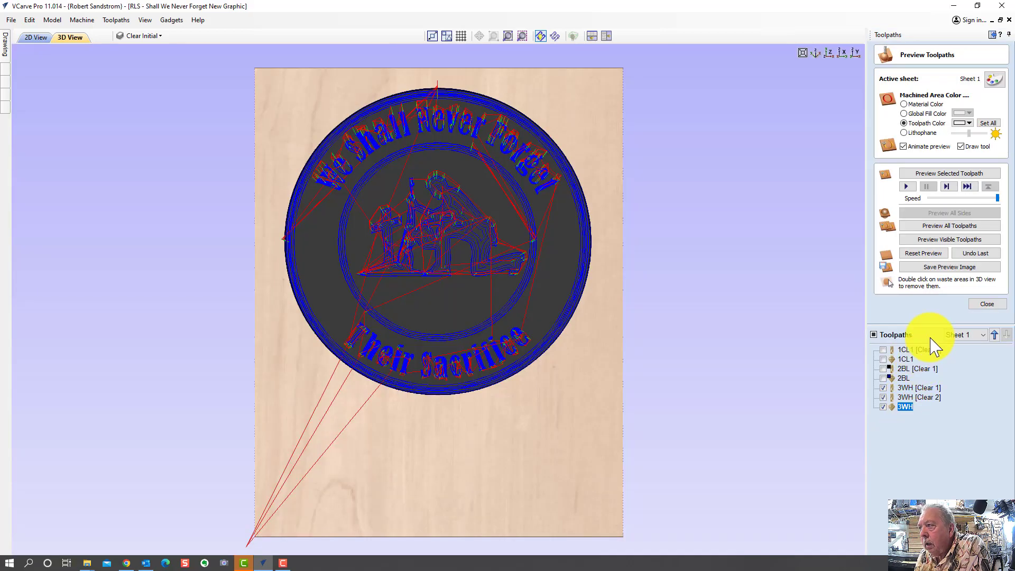
{"action": "left_click", "coordinate": [926, 240]}
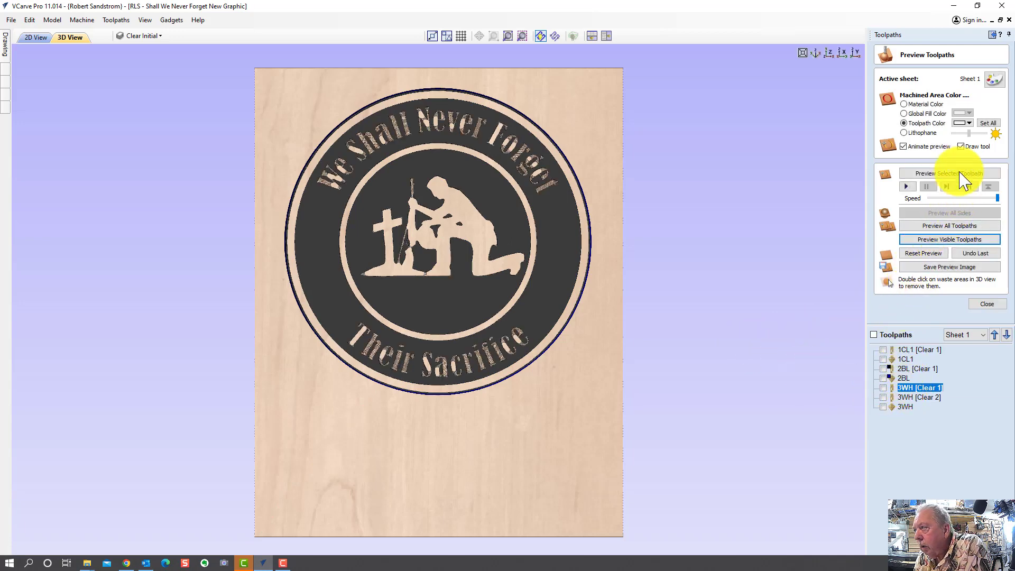
Set the preview color to white for 3WH [Clear 1], 3WH [Clear 2] and 3WH.
{"action": "left_click", "coordinate": [963, 123]}
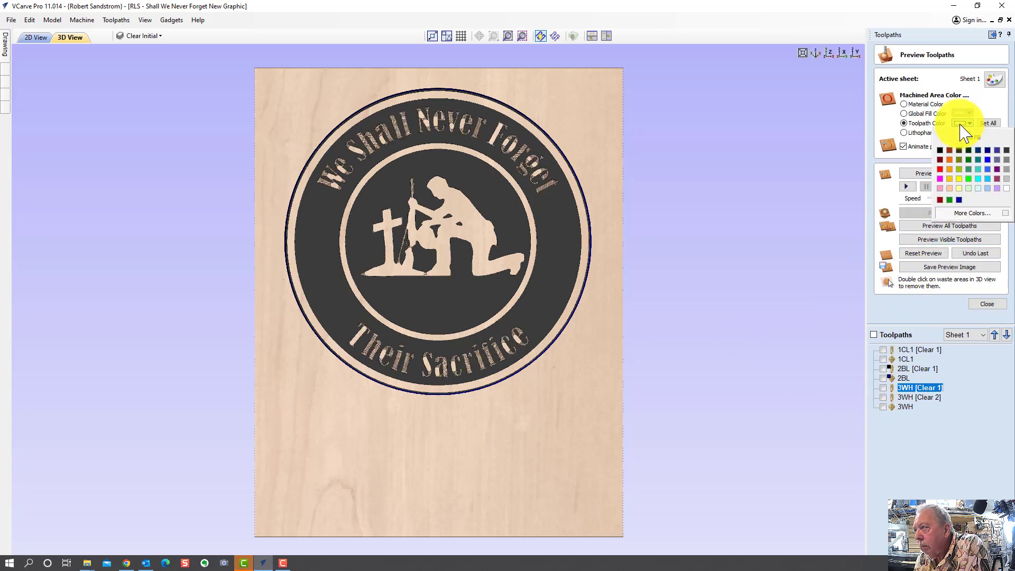
{"action": "left_click", "coordinate": [1007, 189]}
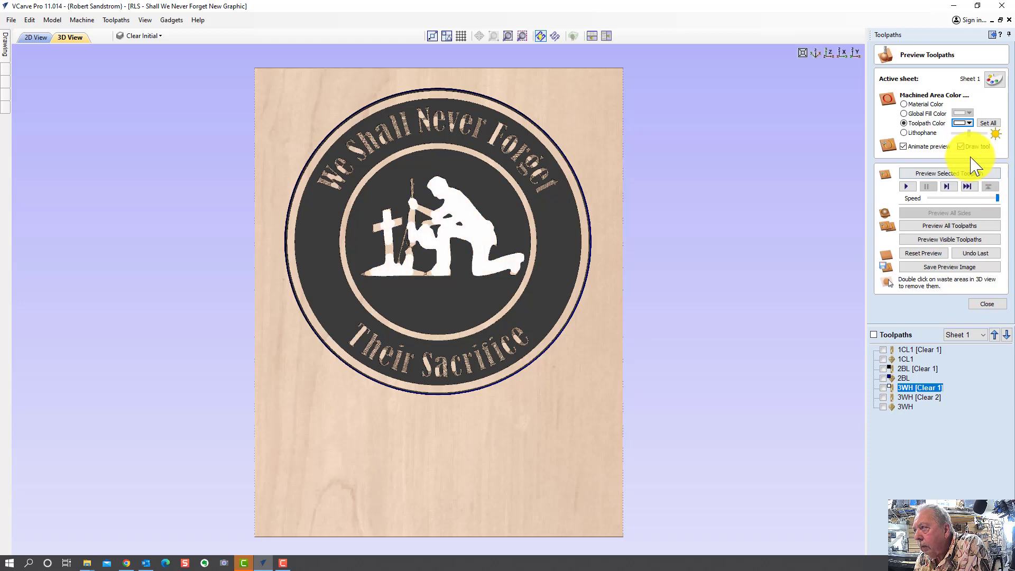
{"action": "left_click", "coordinate": [908, 397]}
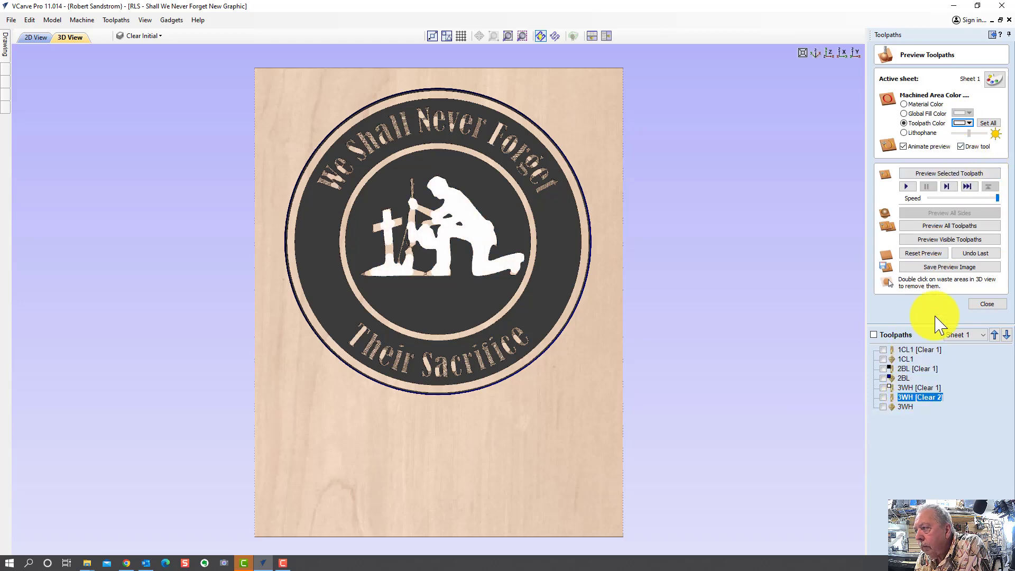
{"action": "left_click", "coordinate": [964, 123]}
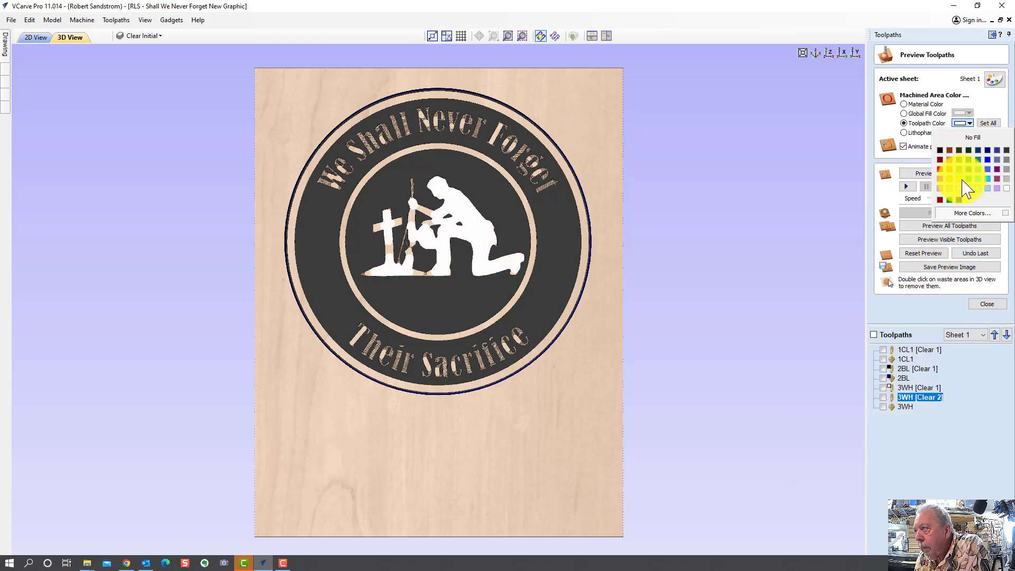
{"action": "left_click", "coordinate": [1007, 189]}
{"action": "left_click", "coordinate": [908, 406]}
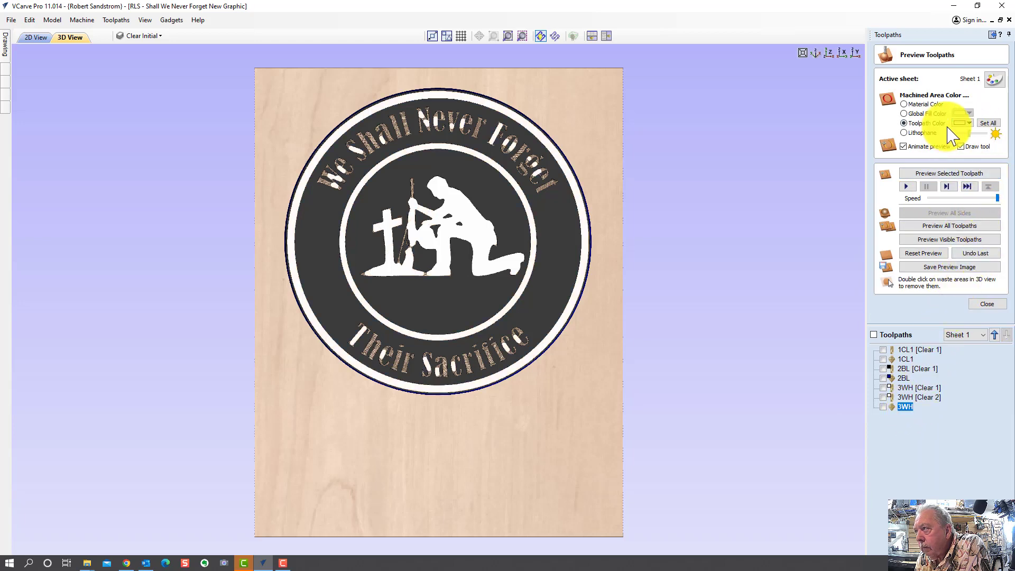
{"action": "left_click", "coordinate": [965, 122]}
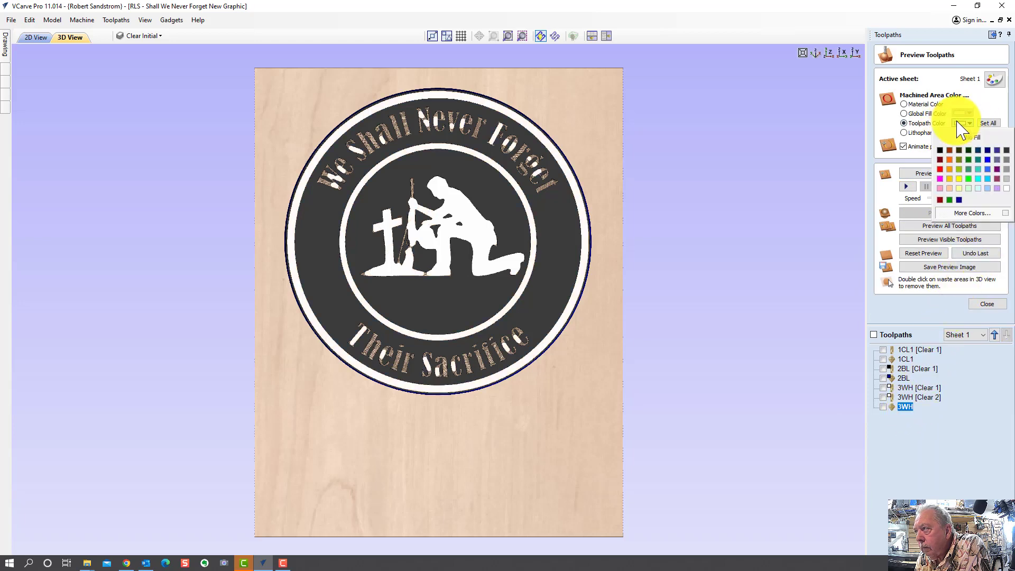
{"action": "left_click", "coordinate": [1006, 189]}
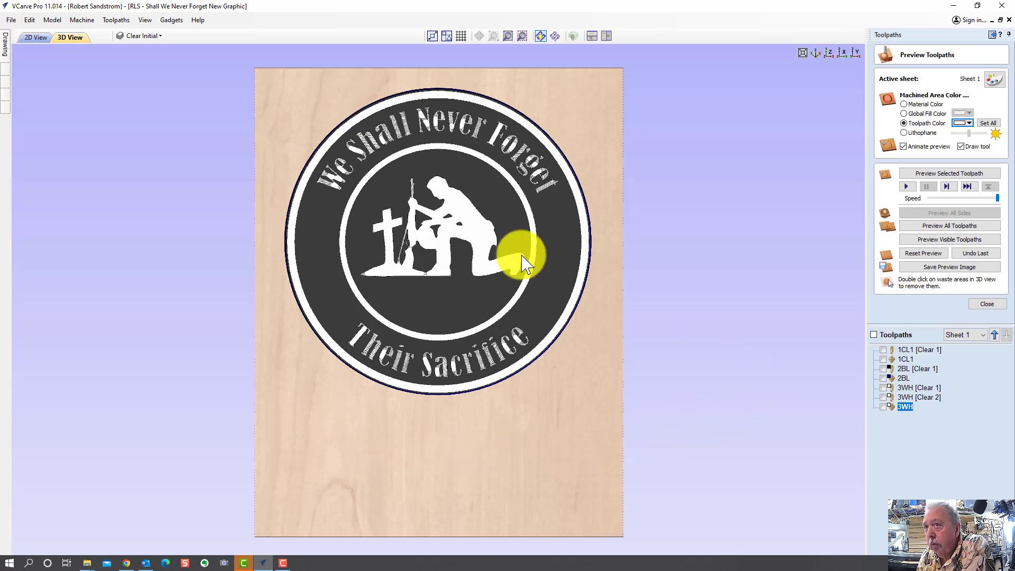
Start another V-Carve toolpath with a 0.125-inch flat depth and remove the 1/4-inch SU-250125H45F2 clearance tool.
{"action": "left_click", "coordinate": [987, 305]}
{"action": "left_click", "coordinate": [889, 126]}
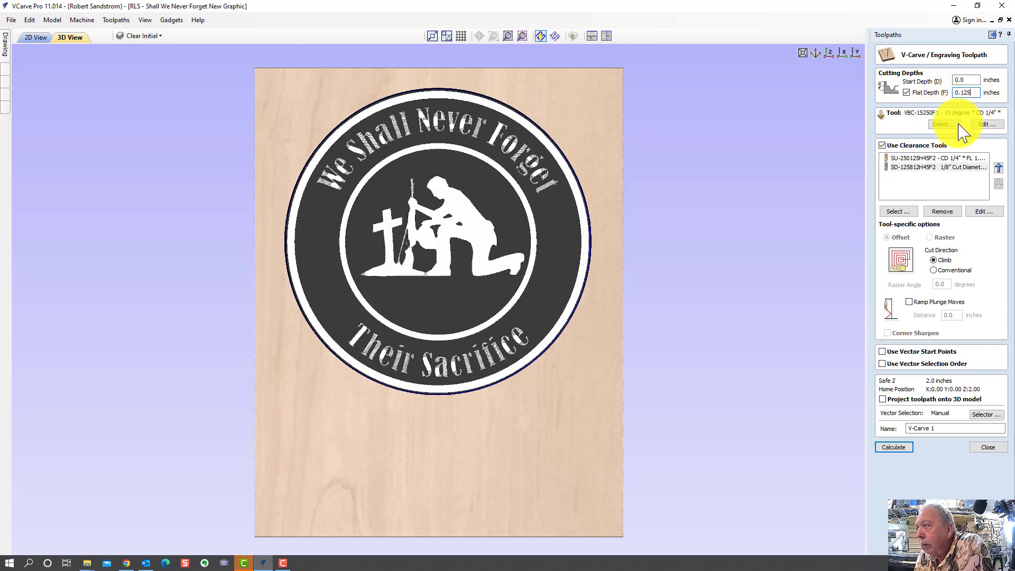
{"action": "left_click", "coordinate": [920, 159]}
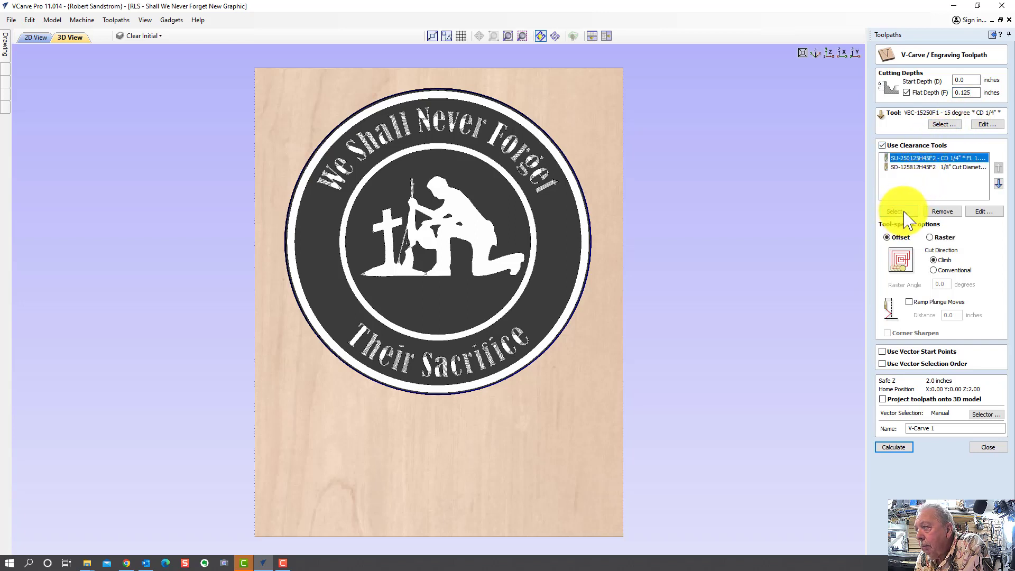
{"action": "left_click", "coordinate": [941, 211]}
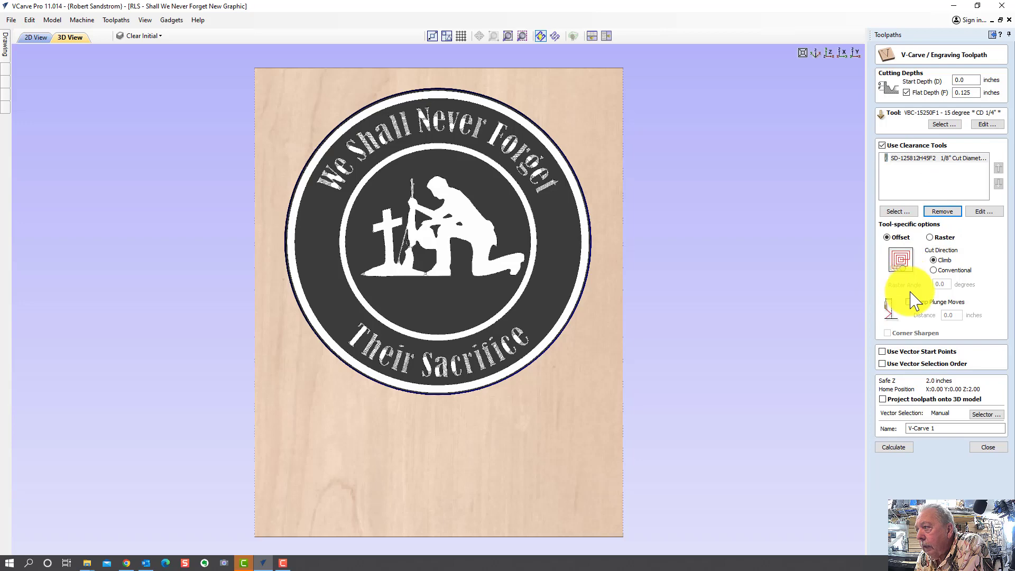
Add the Laser Text layer to the selected White Soldier, White Text and White Ring layers and associate the selection with the toolpath.
{"action": "left_click", "coordinate": [981, 415]}
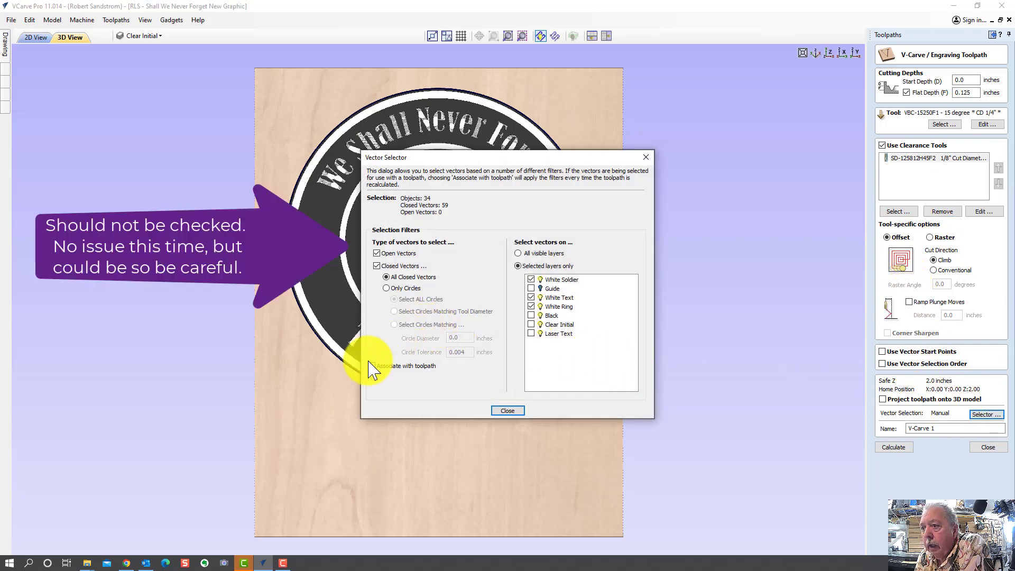
{"action": "left_click", "coordinate": [372, 366]}
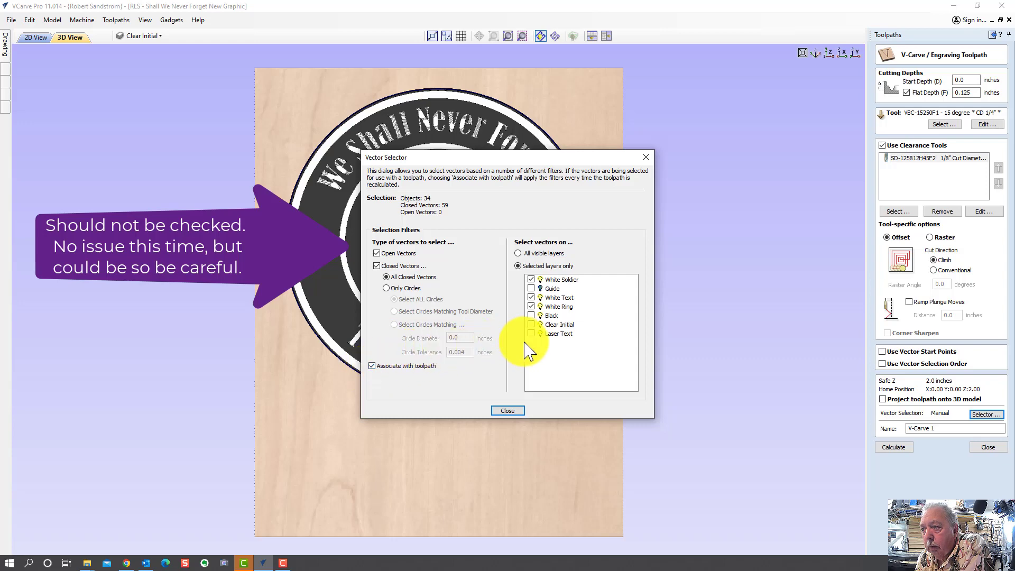
{"action": "left_click", "coordinate": [506, 412]}
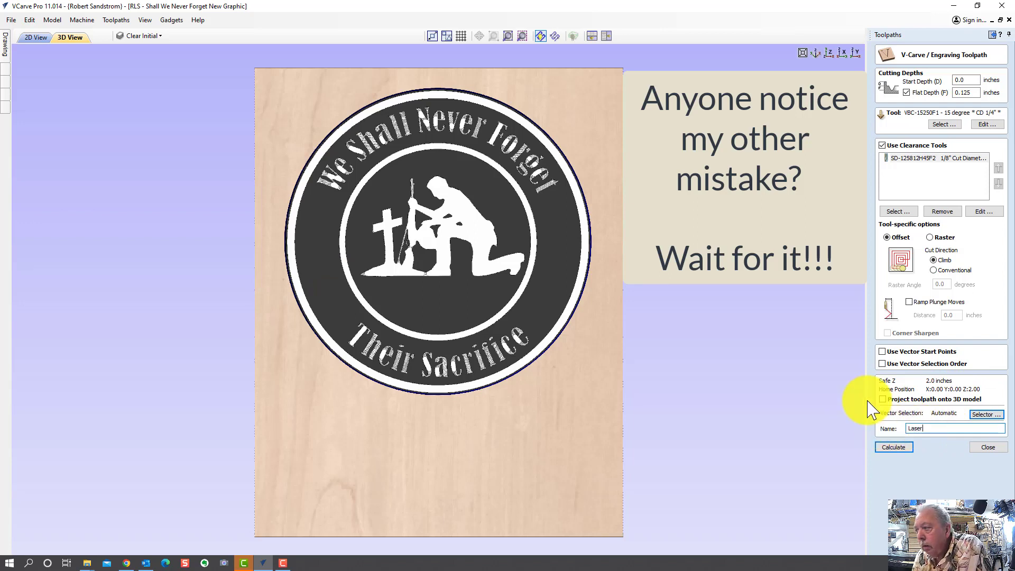
Calculate the toolpath under the name Laser and set the preview color of its V-bit pass to brown.
{"action": "left_click", "coordinate": [894, 446]}
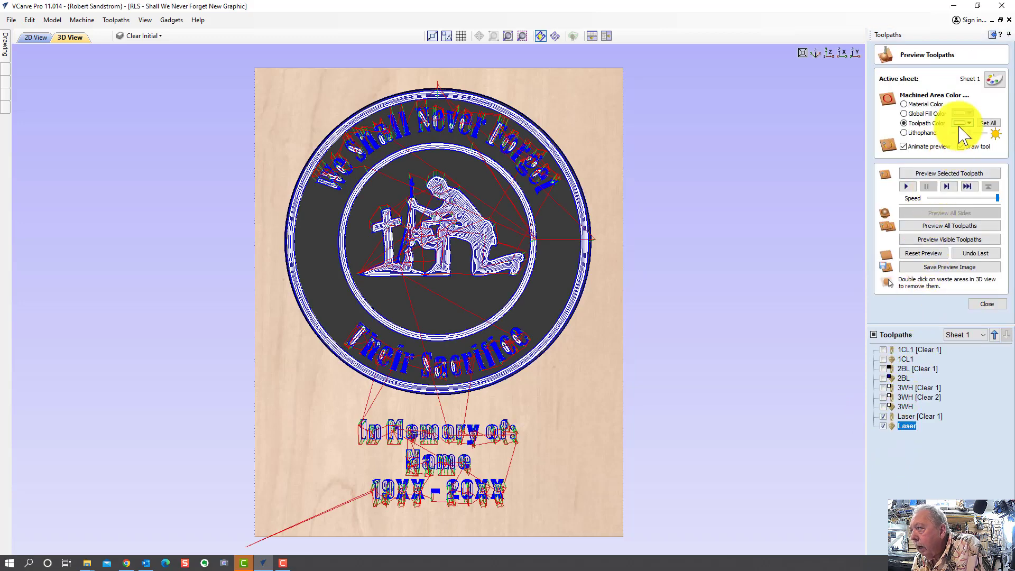
{"action": "left_click", "coordinate": [962, 124]}
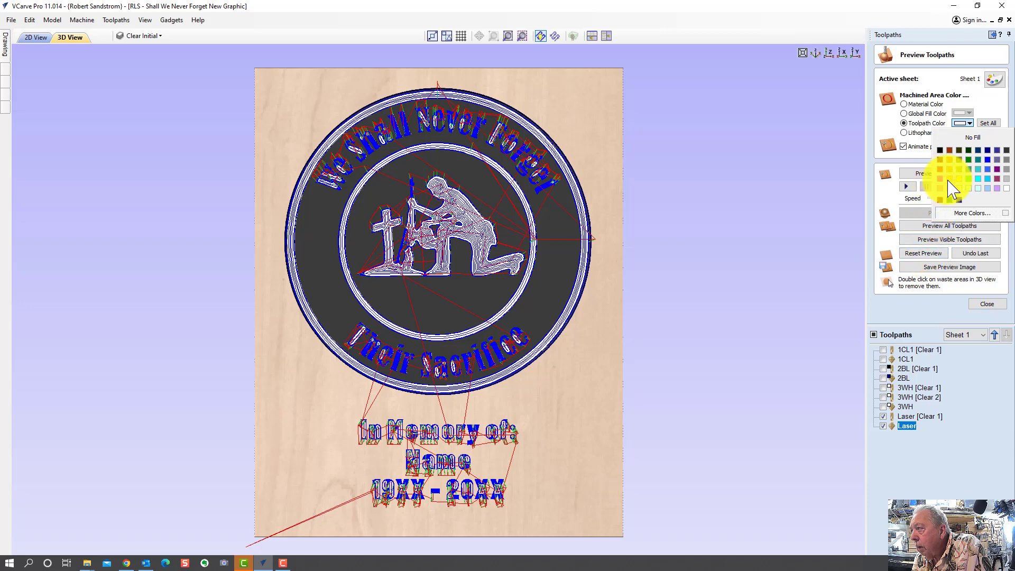
{"action": "left_click", "coordinate": [950, 151]}
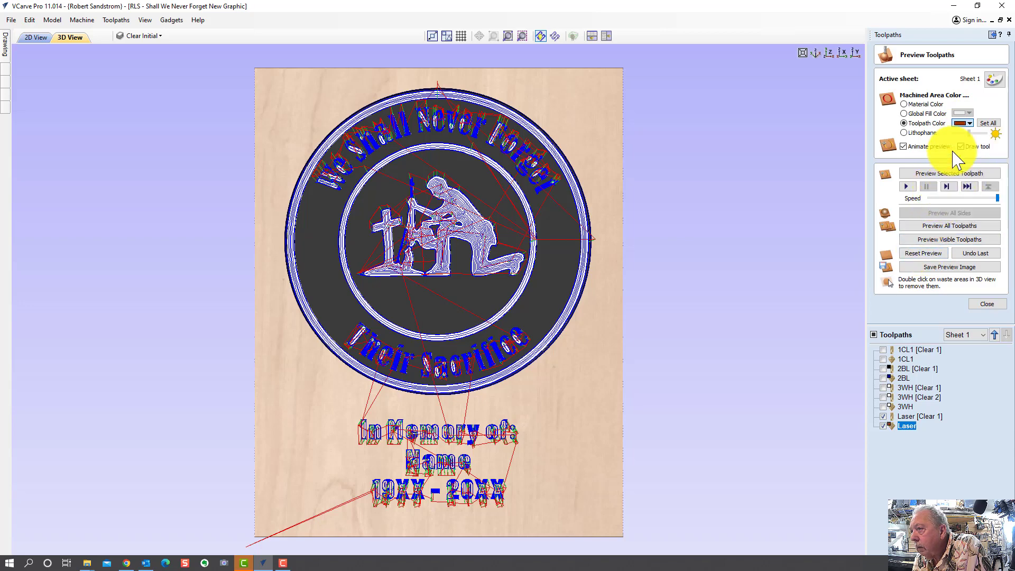
Edit the Laser toolpath so its associated vector selection uses only the Laser Text layer, and recalculate it.
{"action": "double_click", "coordinate": [907, 427]}
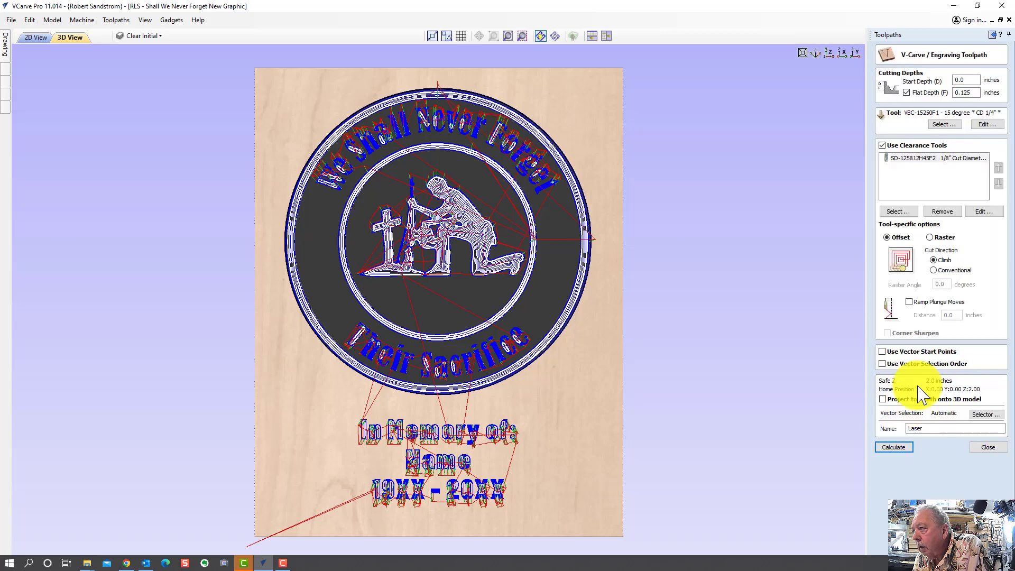
{"action": "left_click", "coordinate": [987, 415]}
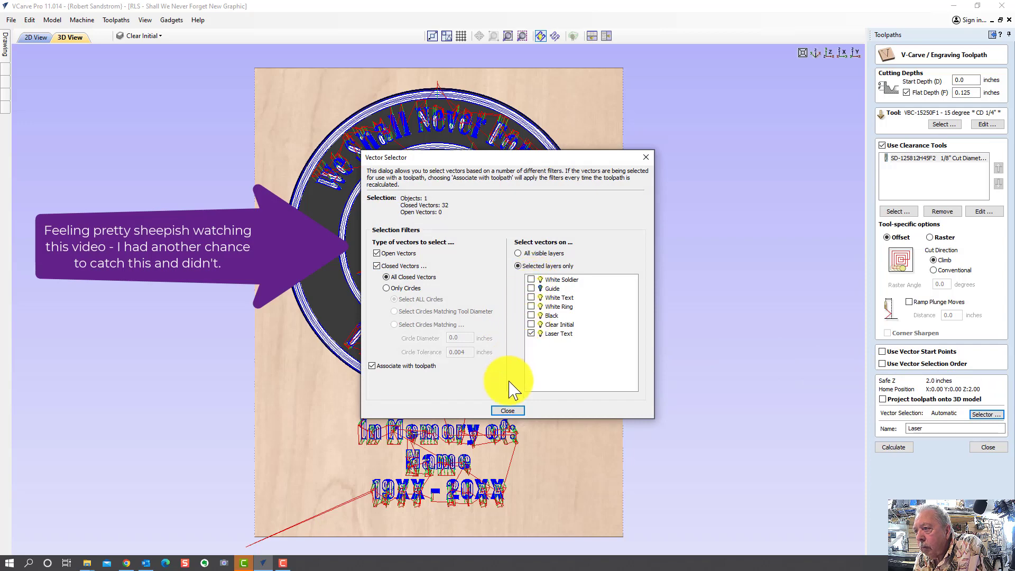
{"action": "left_click", "coordinate": [506, 412]}
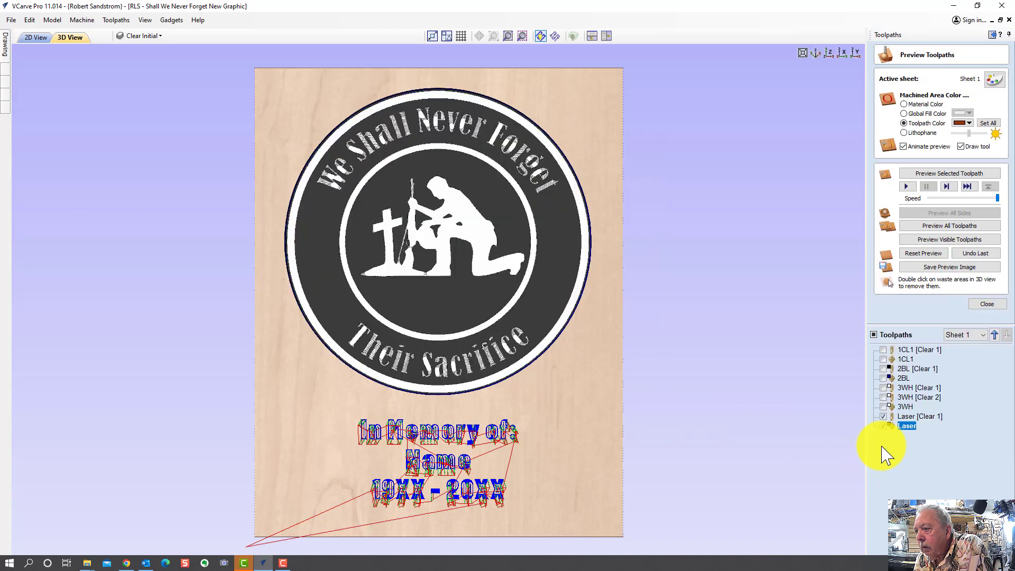
Preview the visible Laser toolpaths and set the preview color of Laser [Clear 1] to brown.
{"action": "left_click", "coordinate": [930, 240]}
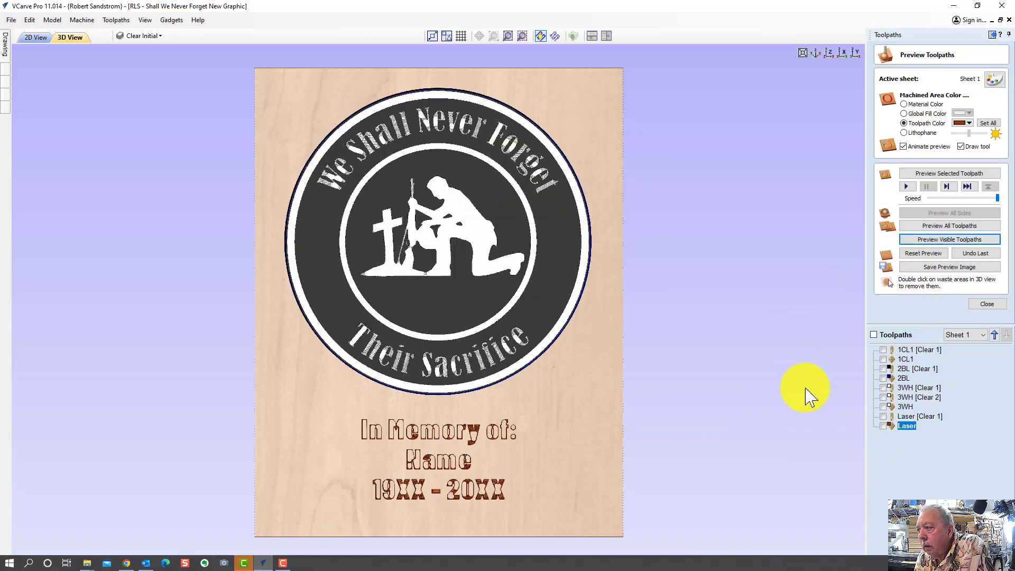
{"action": "left_click", "coordinate": [917, 417]}
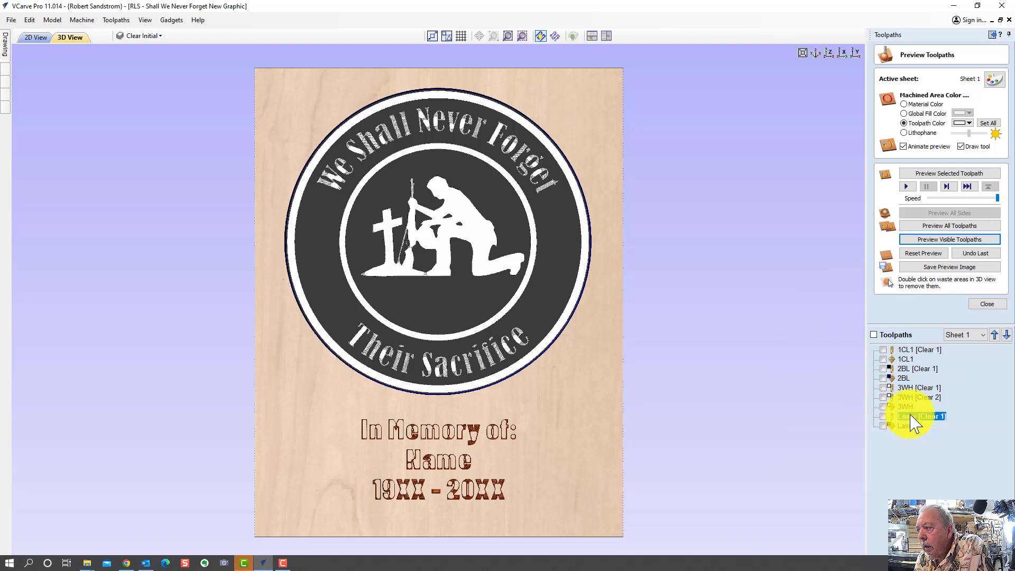
{"action": "left_click", "coordinate": [961, 124]}
{"action": "left_click", "coordinate": [953, 150]}
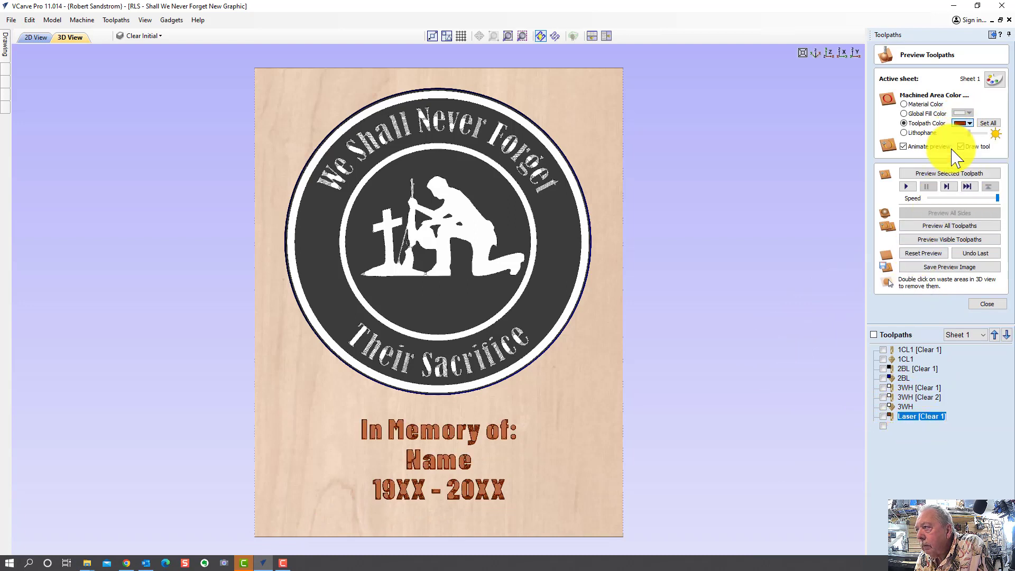
{"action": "left_click", "coordinate": [906, 407]}
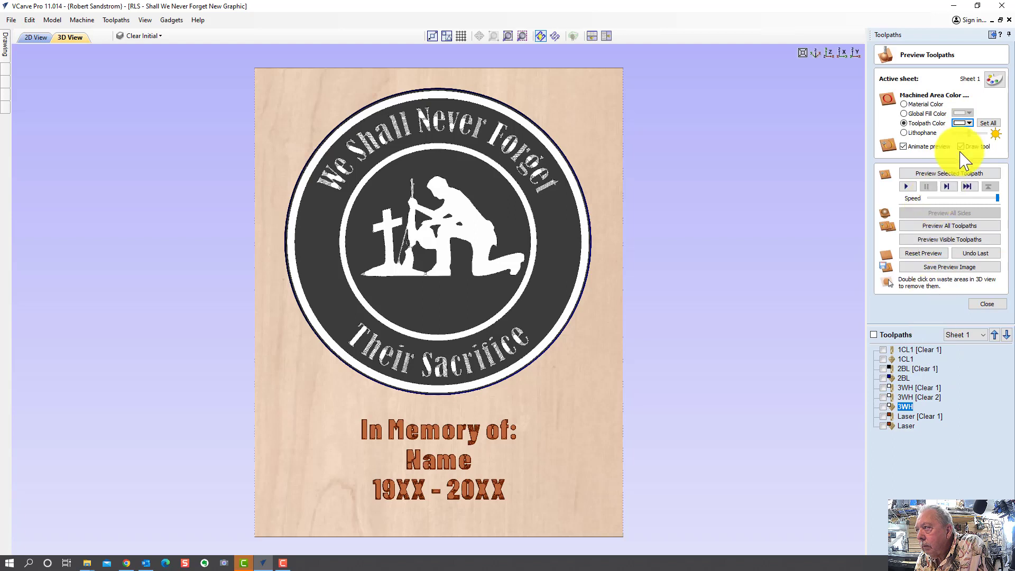
{"action": "left_click", "coordinate": [961, 124]}
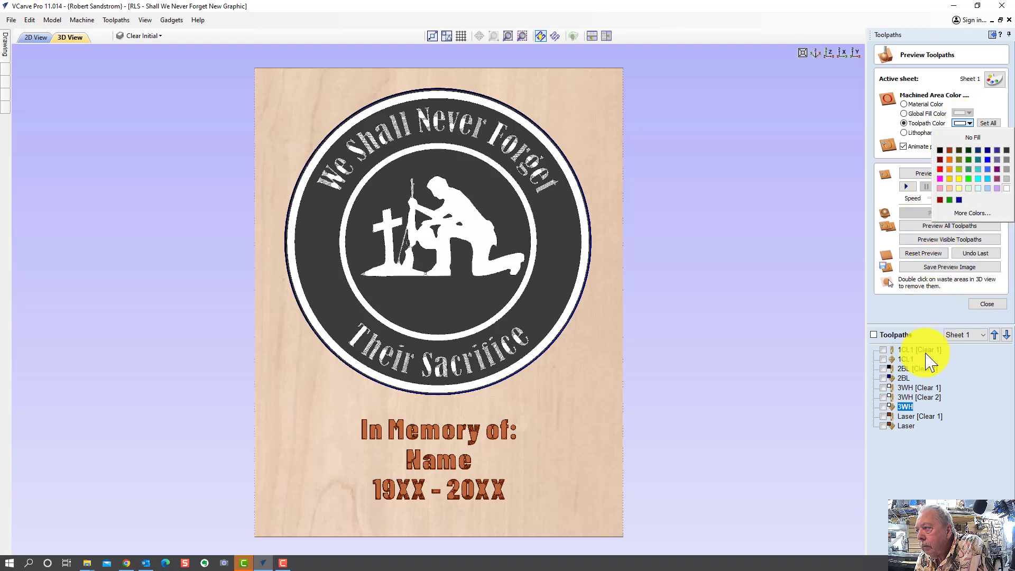
{"action": "left_click", "coordinate": [902, 459]}
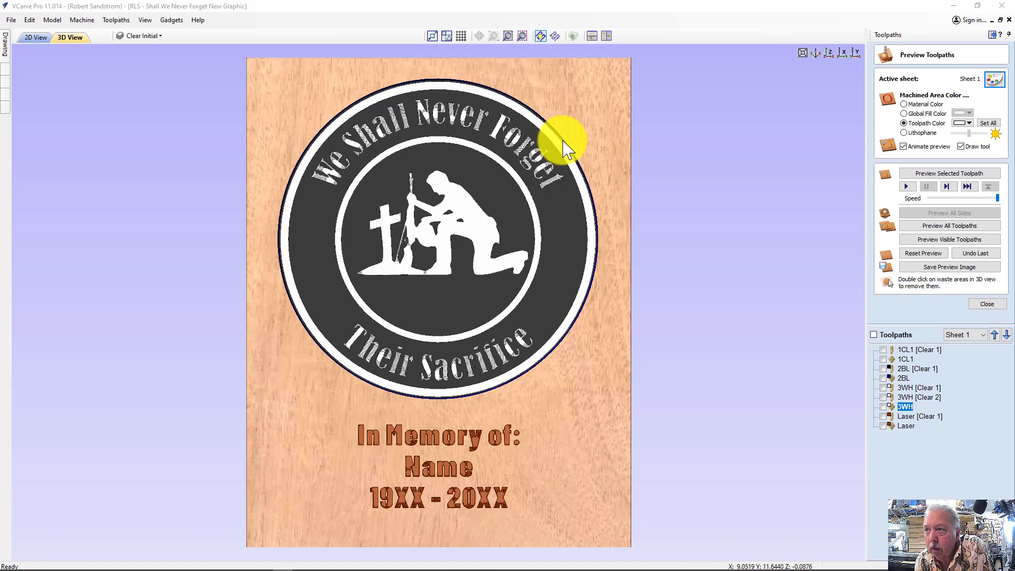
Show the 2D view and resize the job to 11.25 inches wide and 15 inches high in the job setup.
{"action": "key", "text": "F2"}
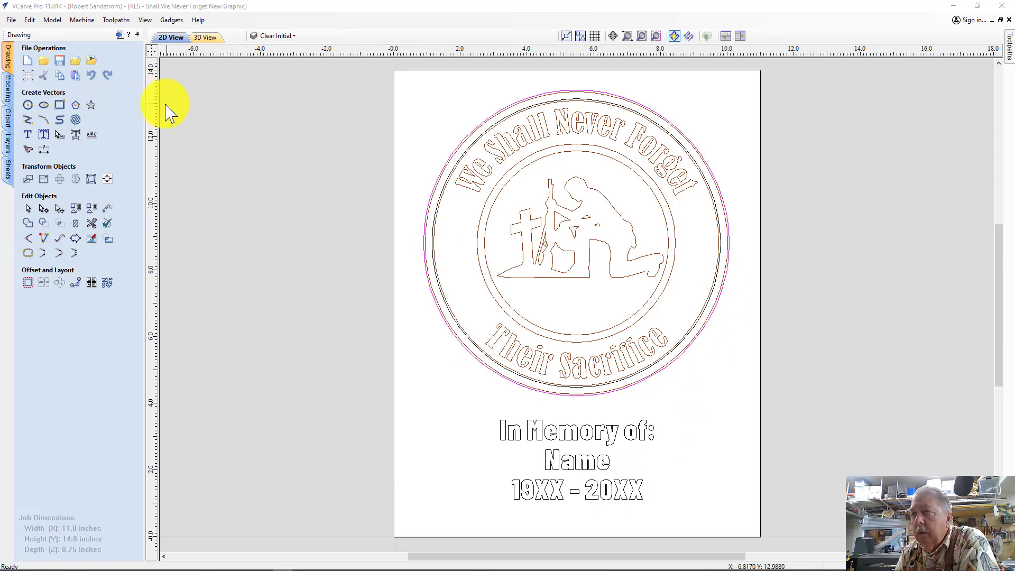
{"action": "left_click", "coordinate": [30, 78]}
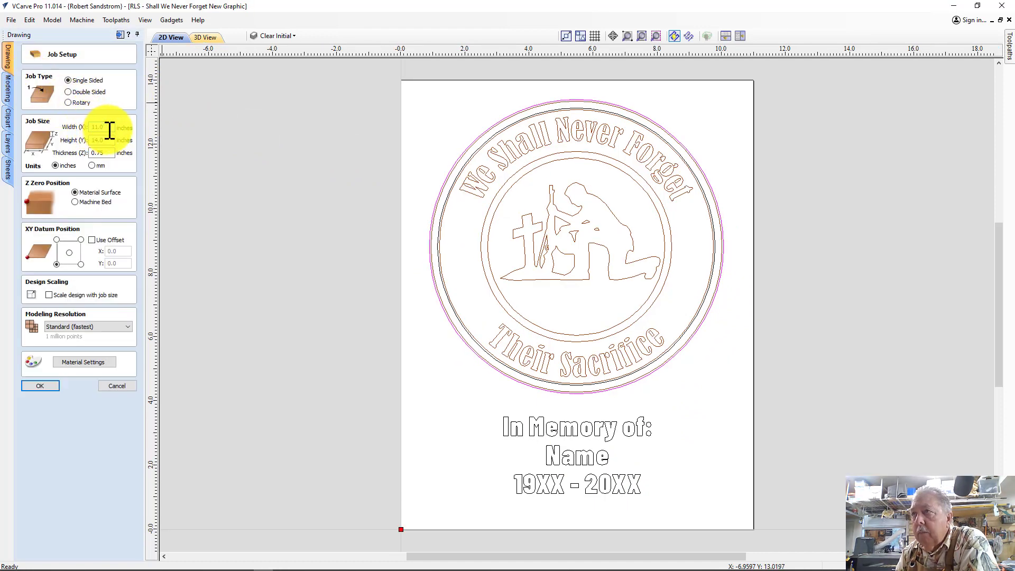
{"action": "key", "text": "BackSpace"}
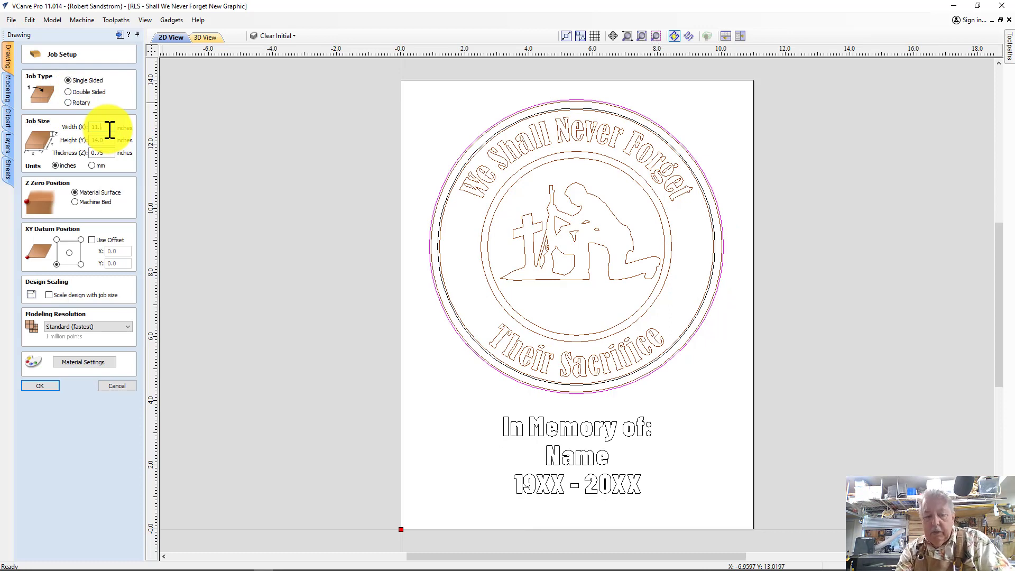
{"action": "type", "text": "25"}
{"action": "key", "text": "Tab"}
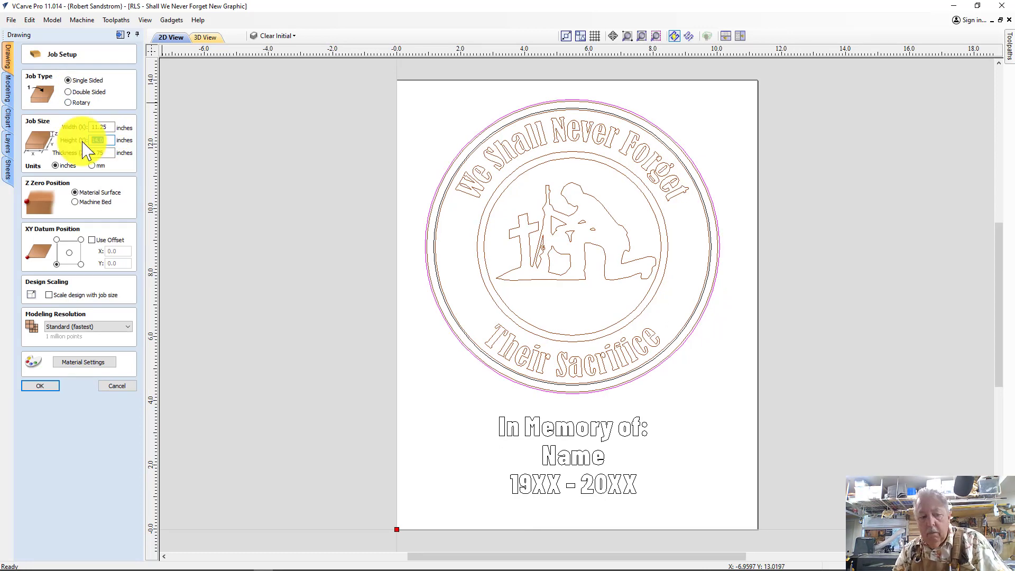
{"action": "type", "text": "15"}
{"action": "left_click", "coordinate": [74, 363]}
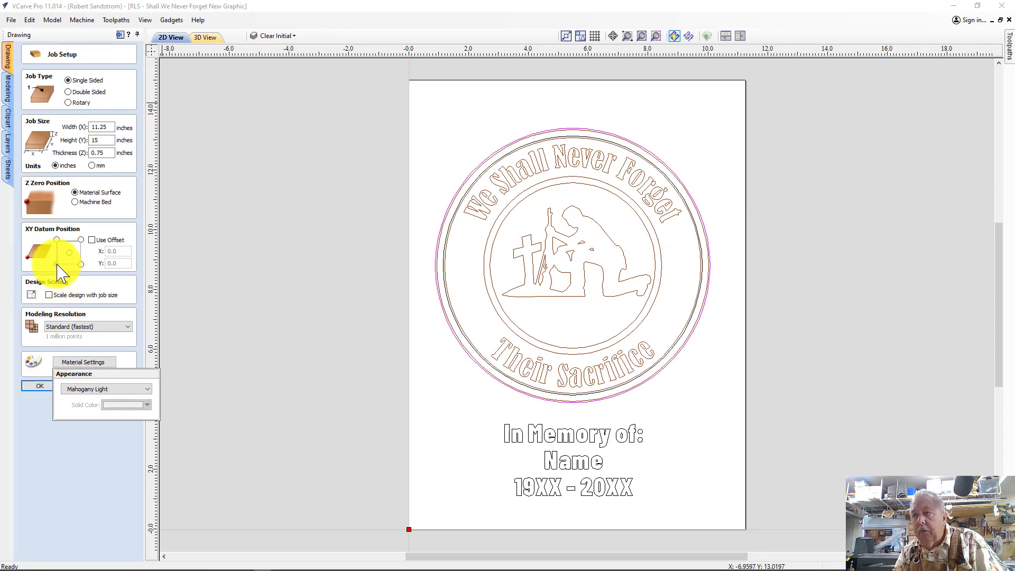
{"action": "left_click", "coordinate": [40, 390]}
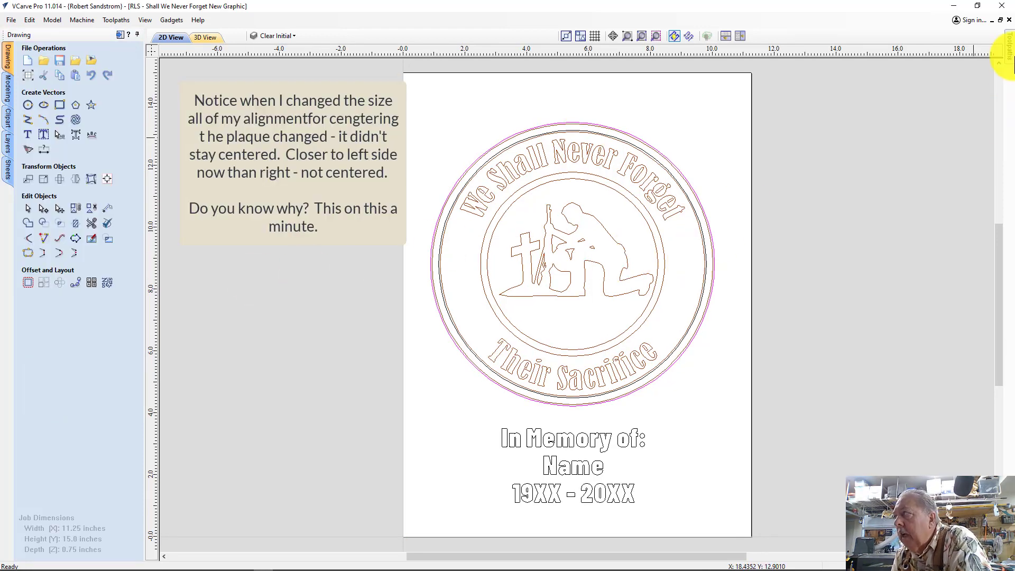
Switch to the toolpath layout and recalculate all toolpaths for the resized job.
{"action": "left_click", "coordinate": [119, 34]}
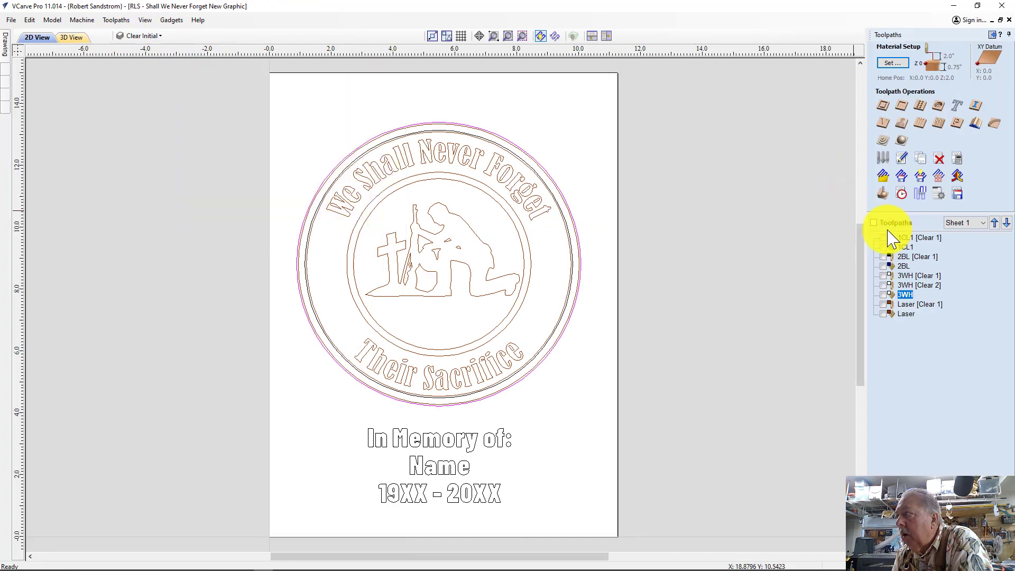
{"action": "right_click", "coordinate": [900, 237]}
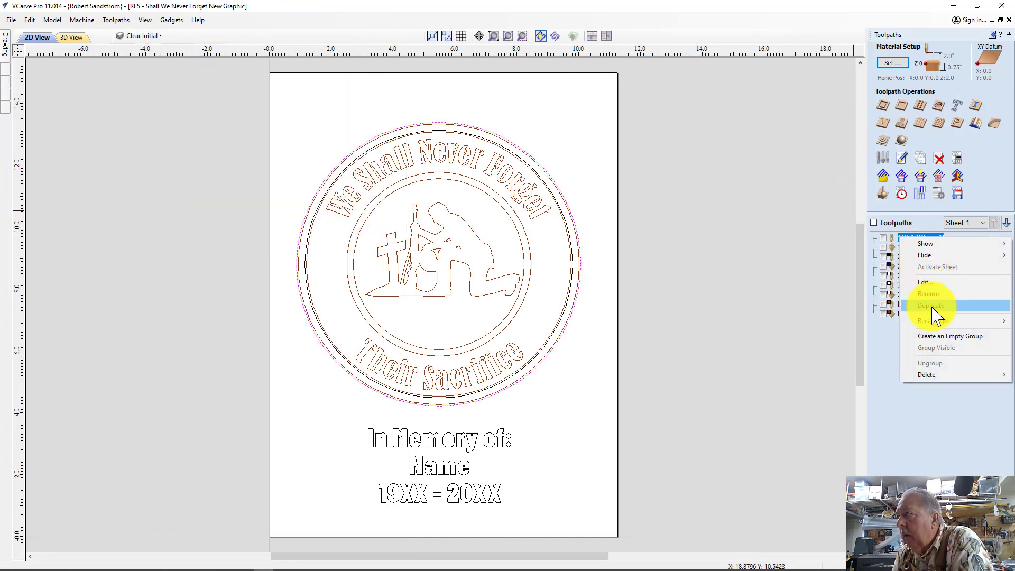
{"action": "mouse_move", "coordinate": [906, 322]}
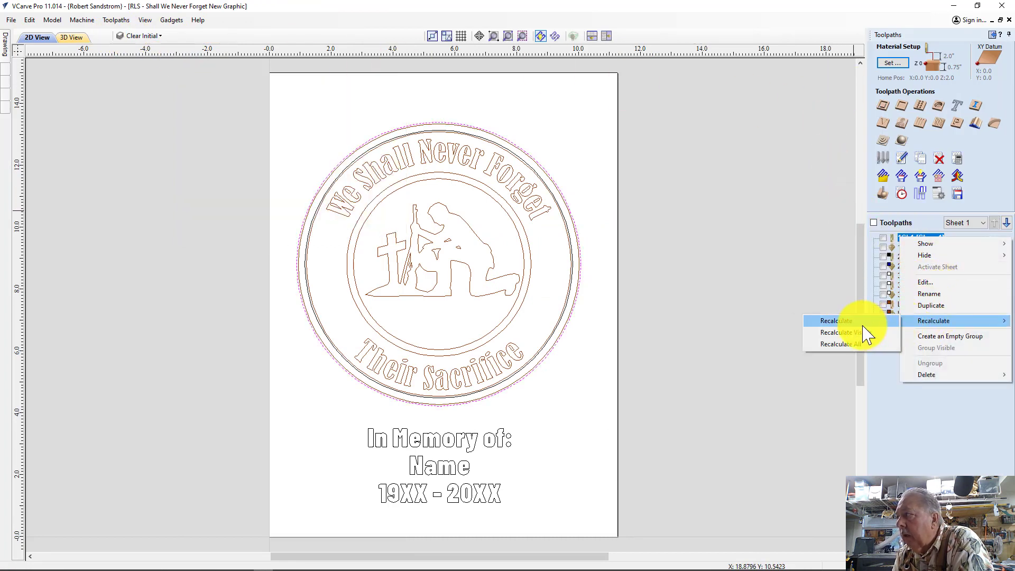
{"action": "left_click", "coordinate": [849, 344]}
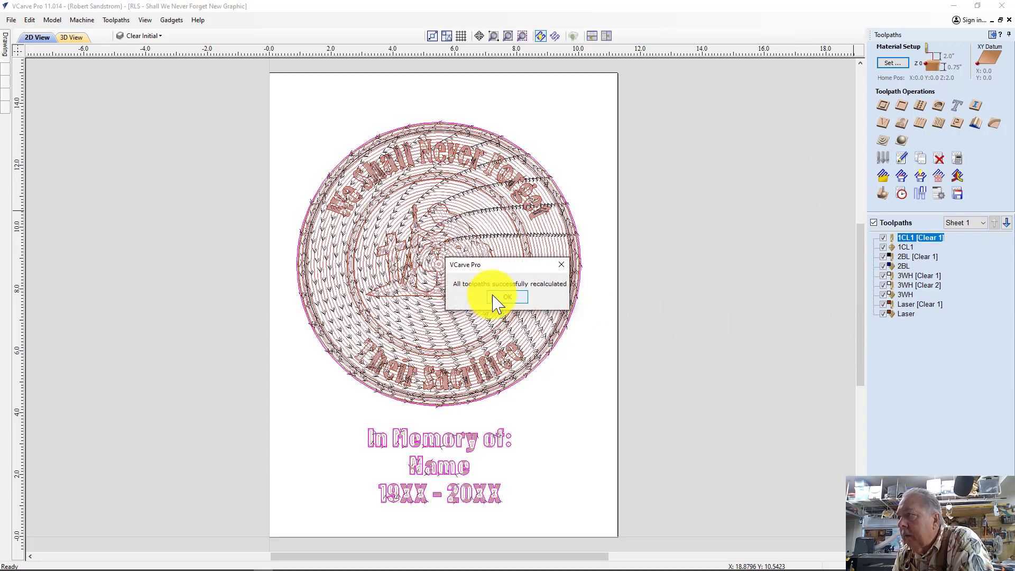
{"action": "left_click", "coordinate": [506, 298]}
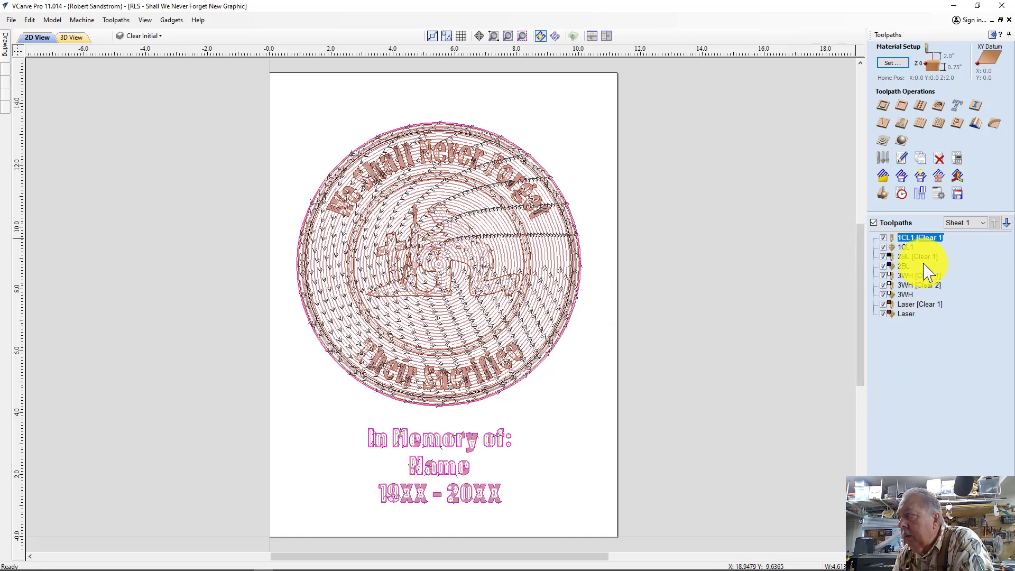
Make 2BL use only closed vectors on the Black layer instead of Clear Initial, associate the selection, recalculate the toolpath and reset the preview.
{"action": "left_click", "coordinate": [906, 266]}
{"action": "double_click", "coordinate": [905, 266]}
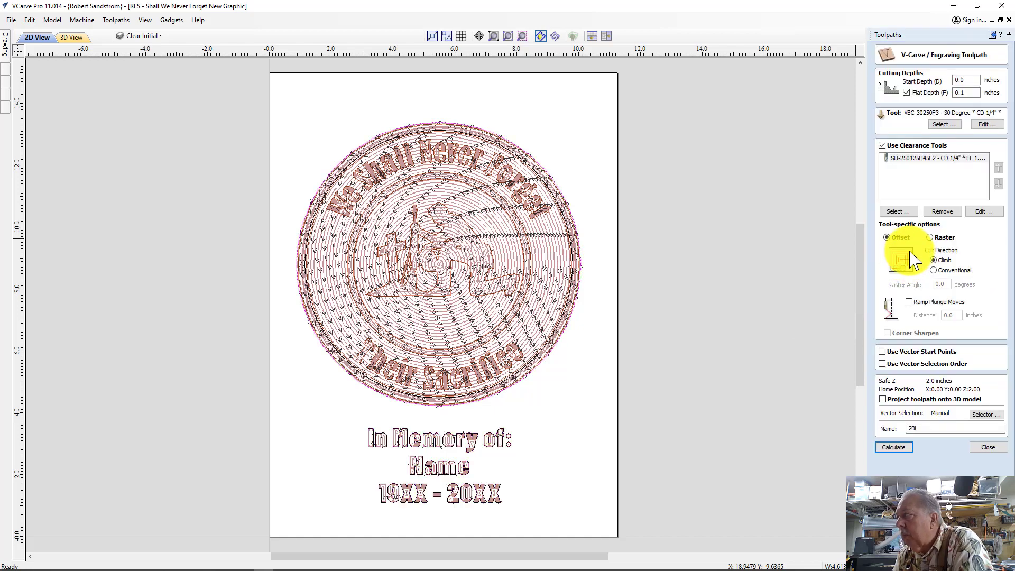
{"action": "left_click", "coordinate": [974, 415]}
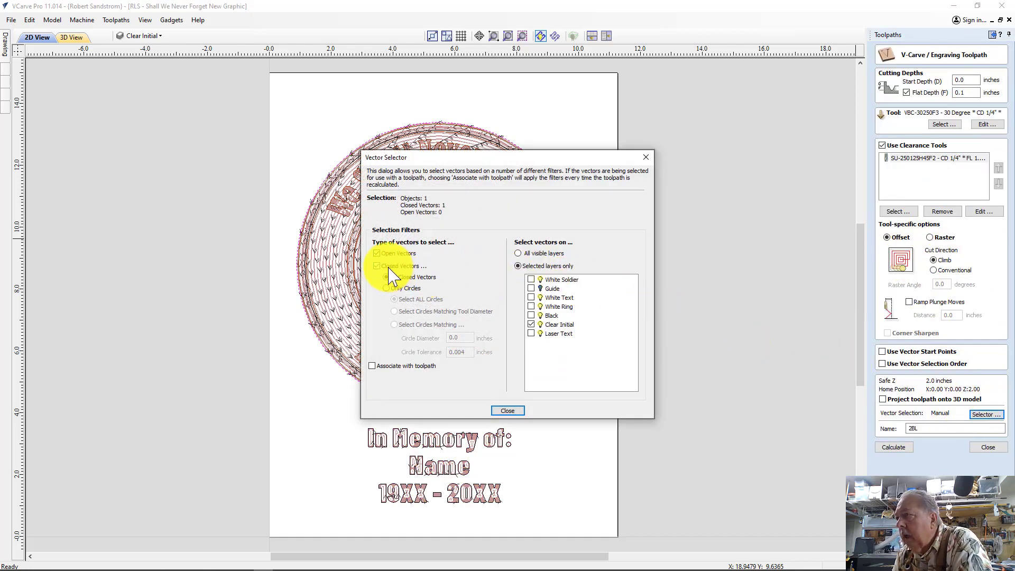
{"action": "left_click", "coordinate": [376, 254]}
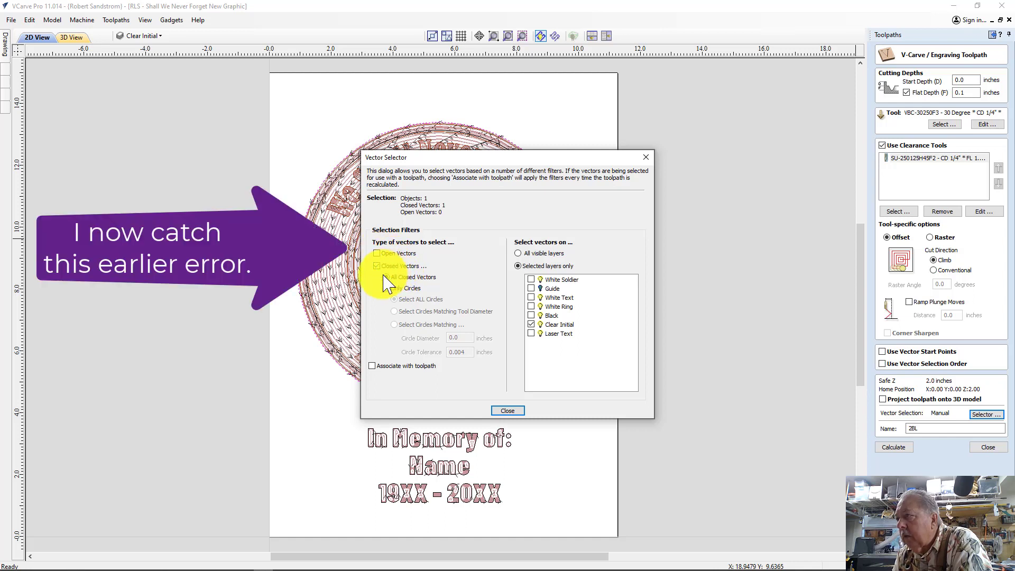
{"action": "left_click", "coordinate": [372, 367]}
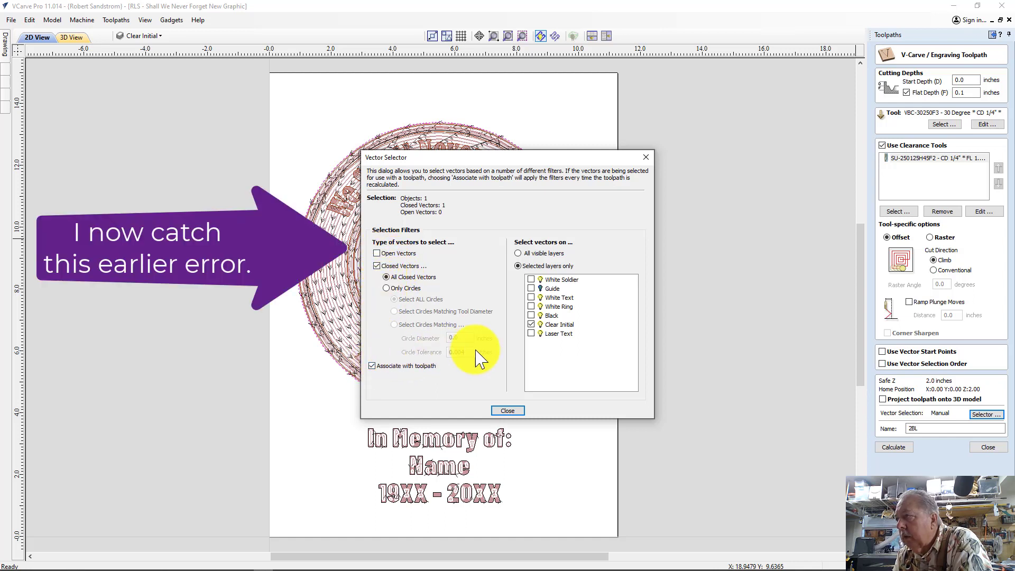
{"action": "left_click", "coordinate": [531, 315]}
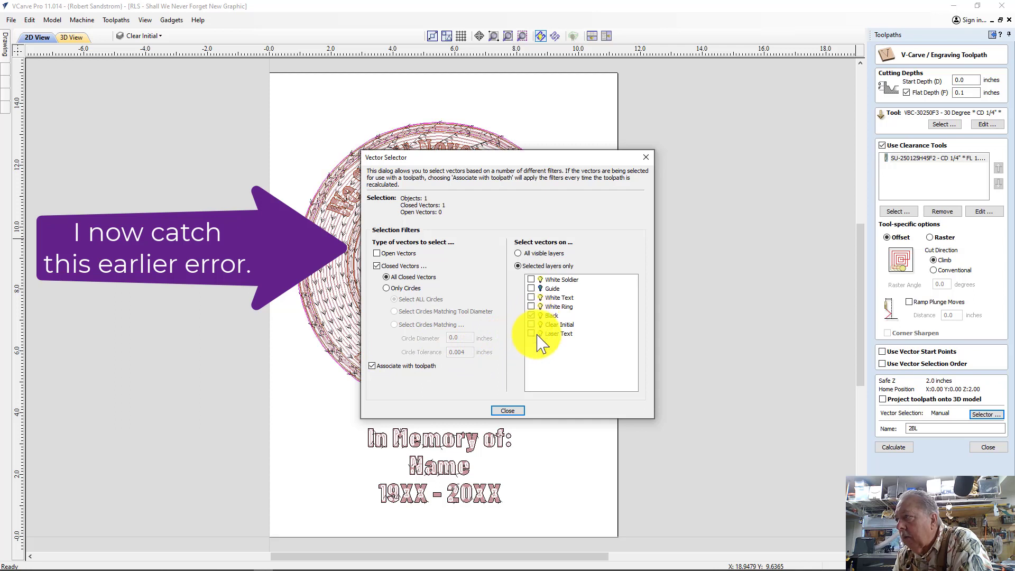
{"action": "left_click", "coordinate": [505, 411]}
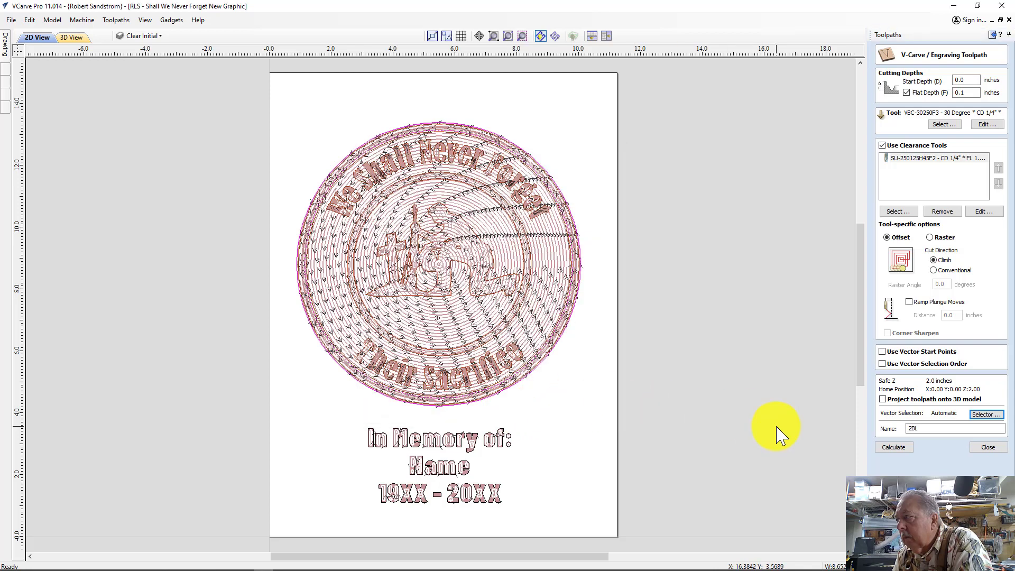
{"action": "left_click", "coordinate": [893, 448]}
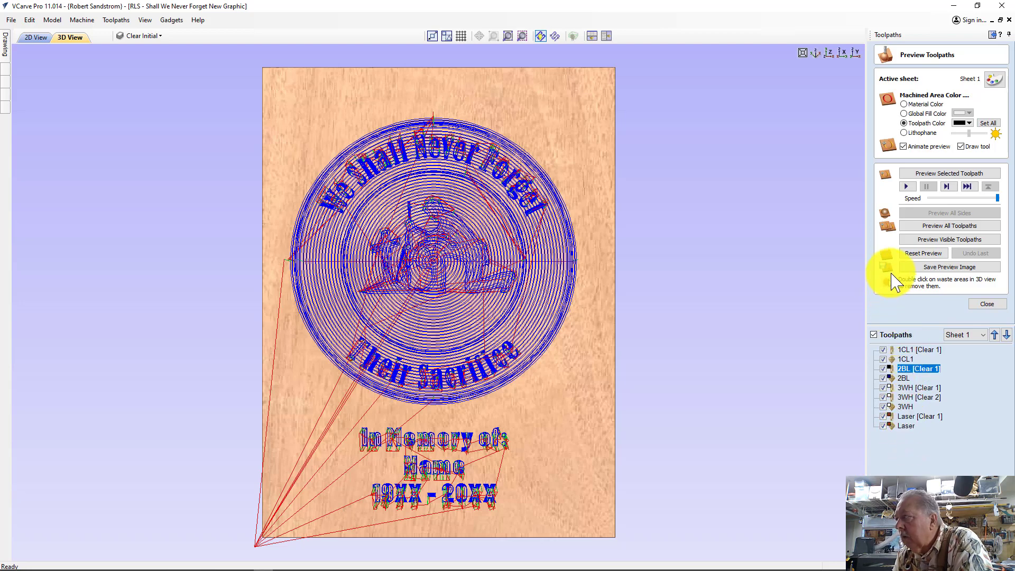
{"action": "left_click", "coordinate": [911, 257]}
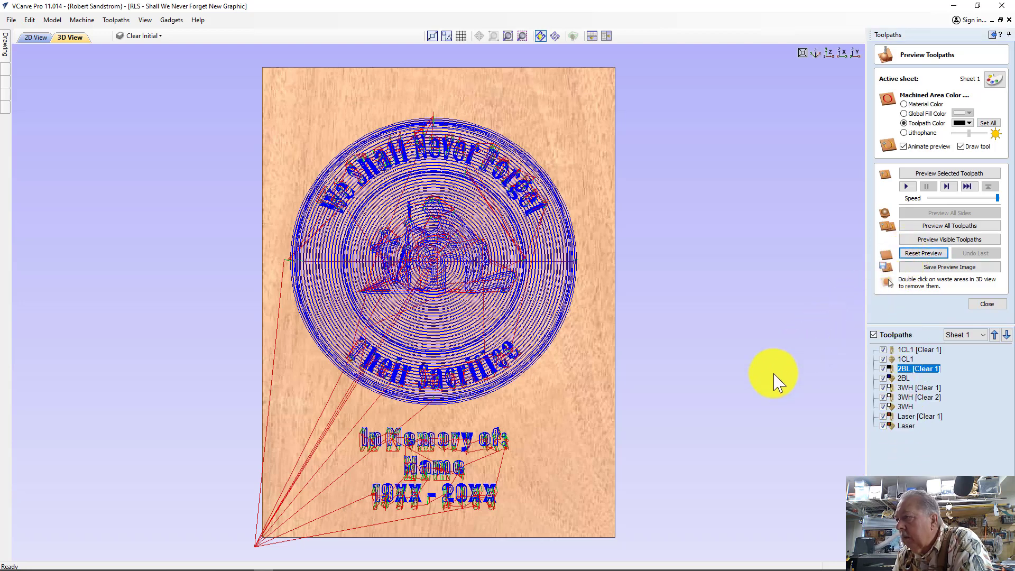
Exclude open vectors from the 1CL1 toolpath's Clear Initial selection and recalculate the toolpath.
{"action": "right_click", "coordinate": [909, 350]}
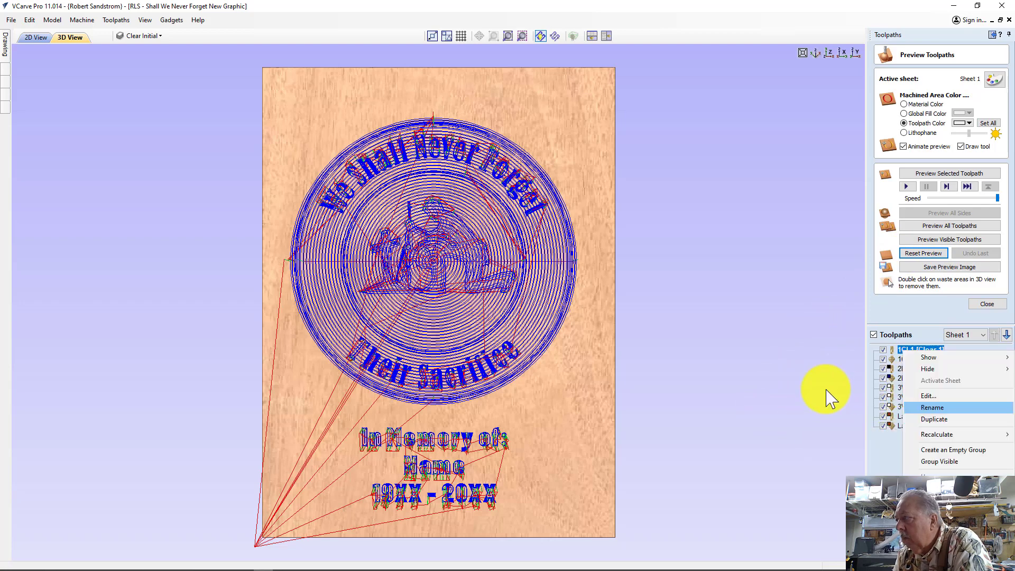
{"action": "left_click", "coordinate": [827, 392]}
{"action": "double_click", "coordinate": [909, 350]}
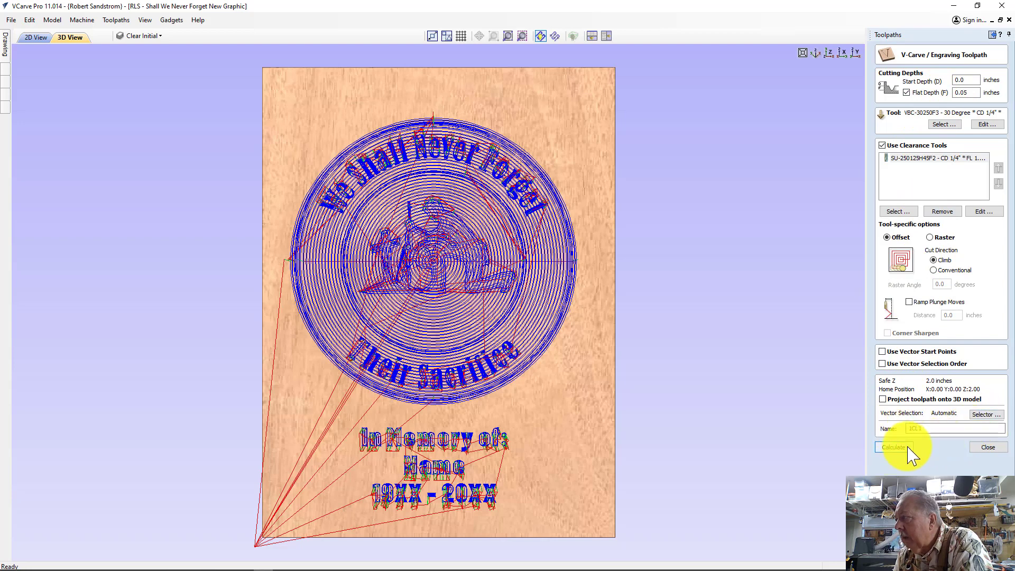
{"action": "left_click", "coordinate": [986, 415]}
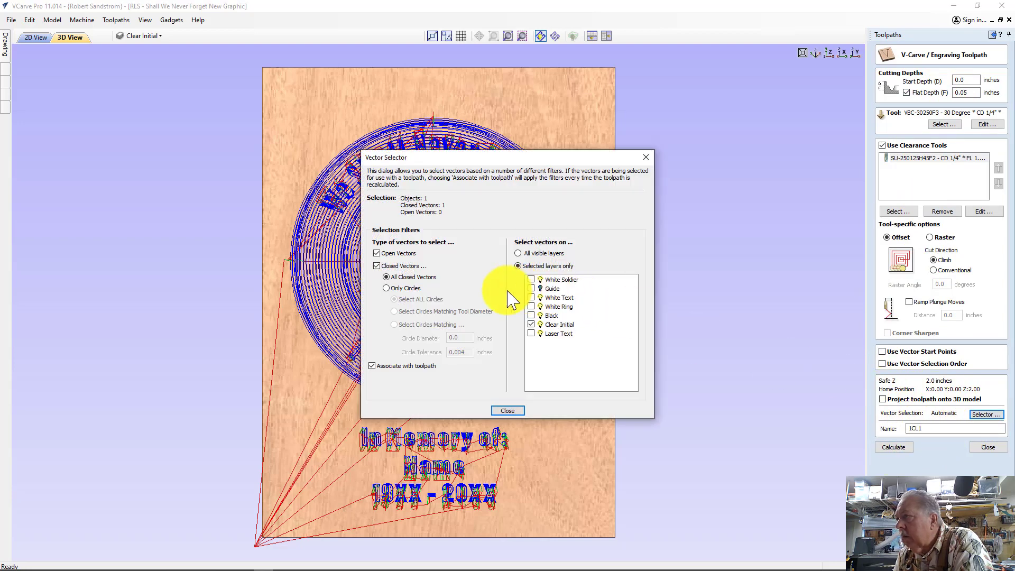
{"action": "left_click", "coordinate": [377, 254]}
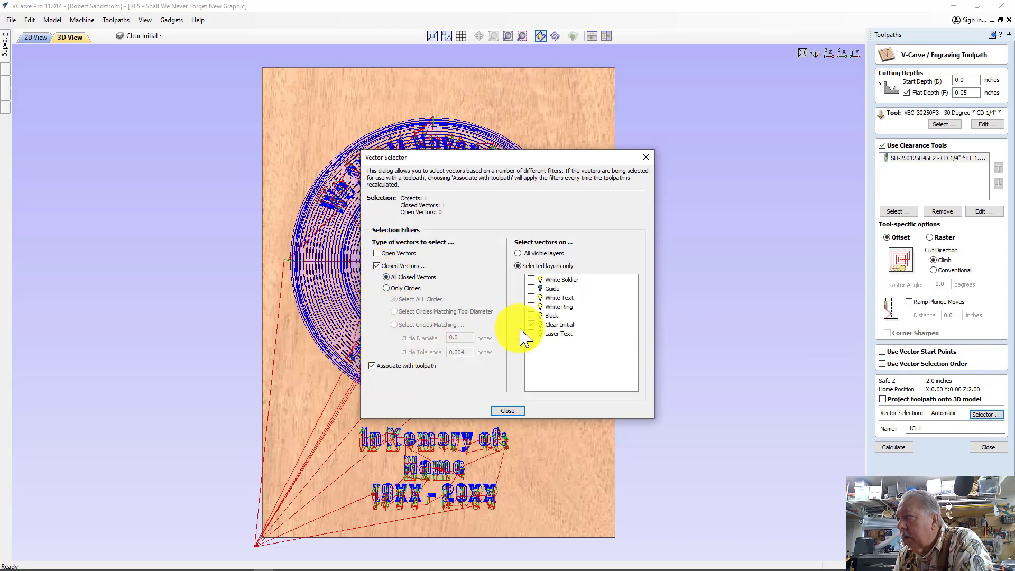
{"action": "left_click", "coordinate": [505, 412]}
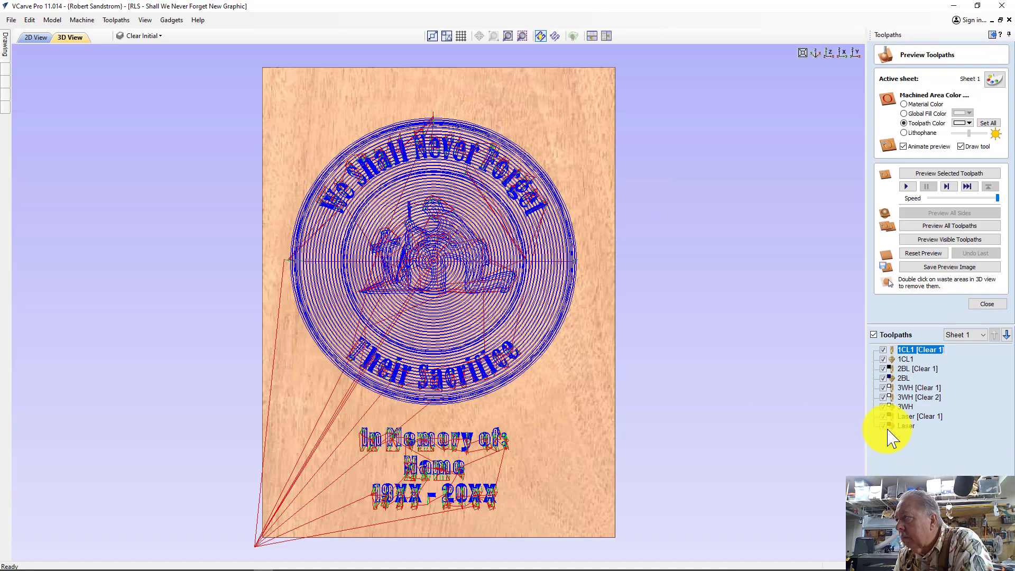
Review the vector selection of the 2BL toolpath and recalculate it.
{"action": "double_click", "coordinate": [903, 378]}
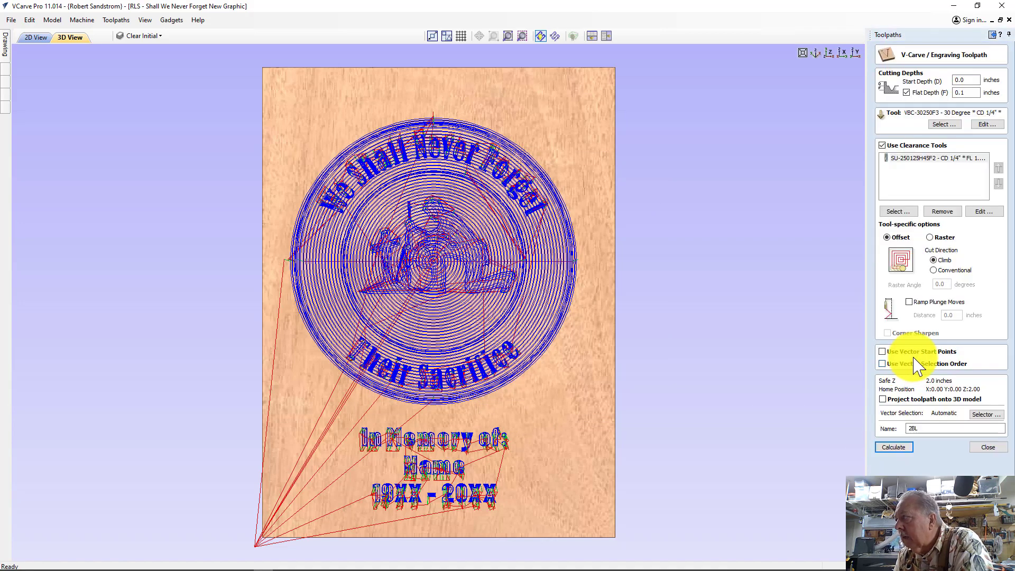
{"action": "left_click", "coordinate": [986, 415]}
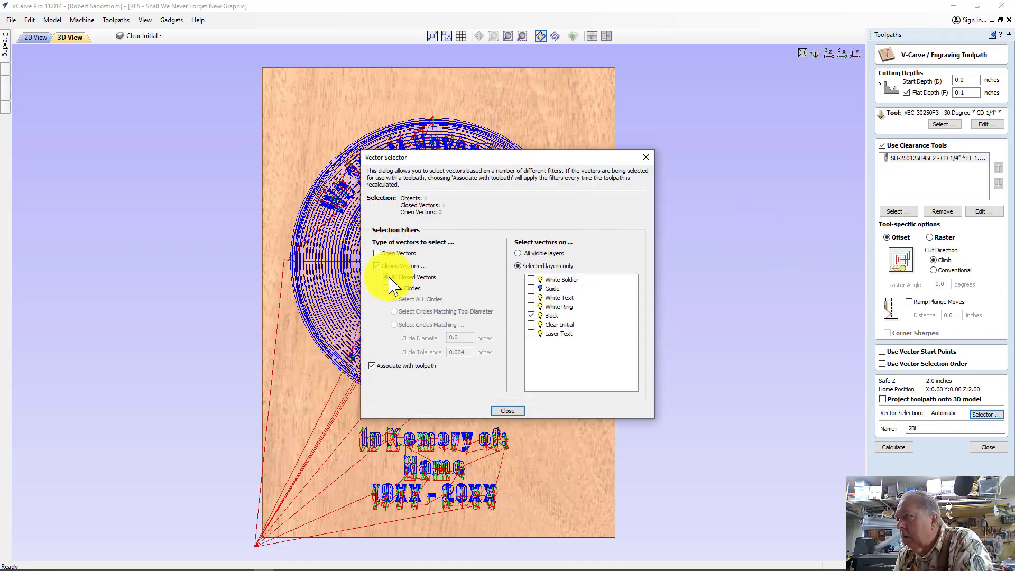
{"action": "left_click", "coordinate": [516, 416]}
{"action": "left_click", "coordinate": [894, 448]}
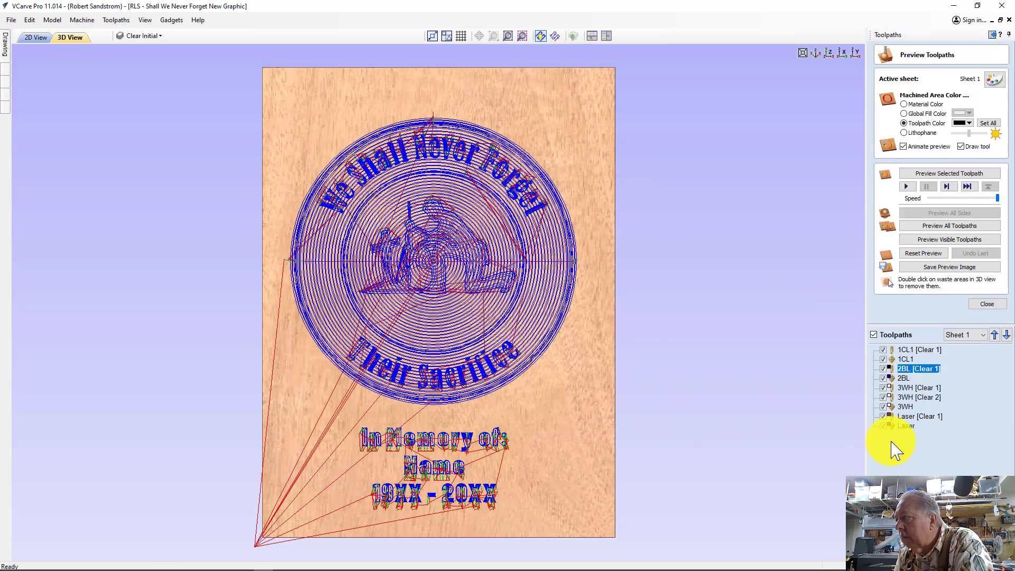
Review the layers and vector types selected for the 3WH toolpath and recalculate it.
{"action": "double_click", "coordinate": [903, 386]}
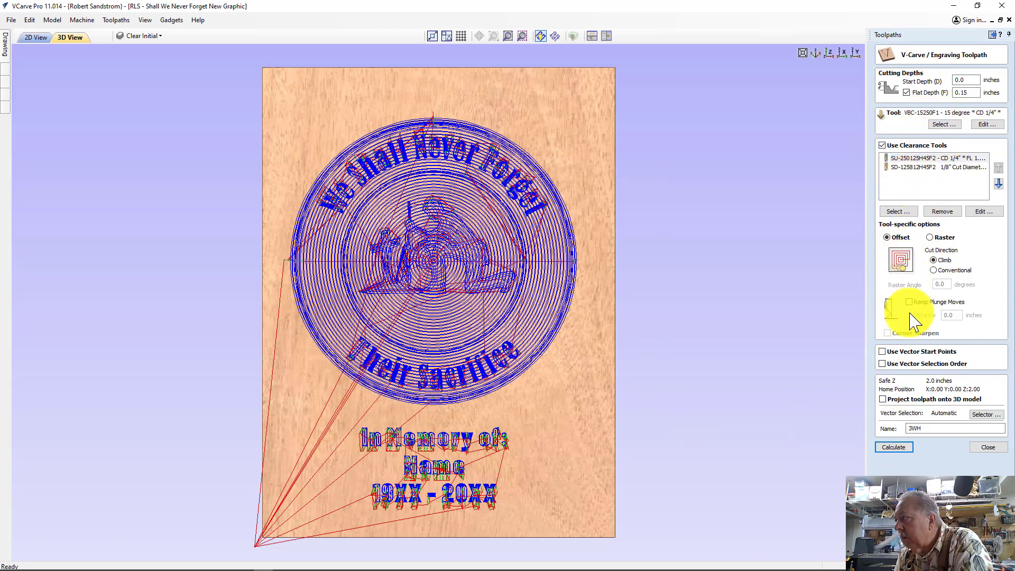
{"action": "left_click", "coordinate": [985, 416]}
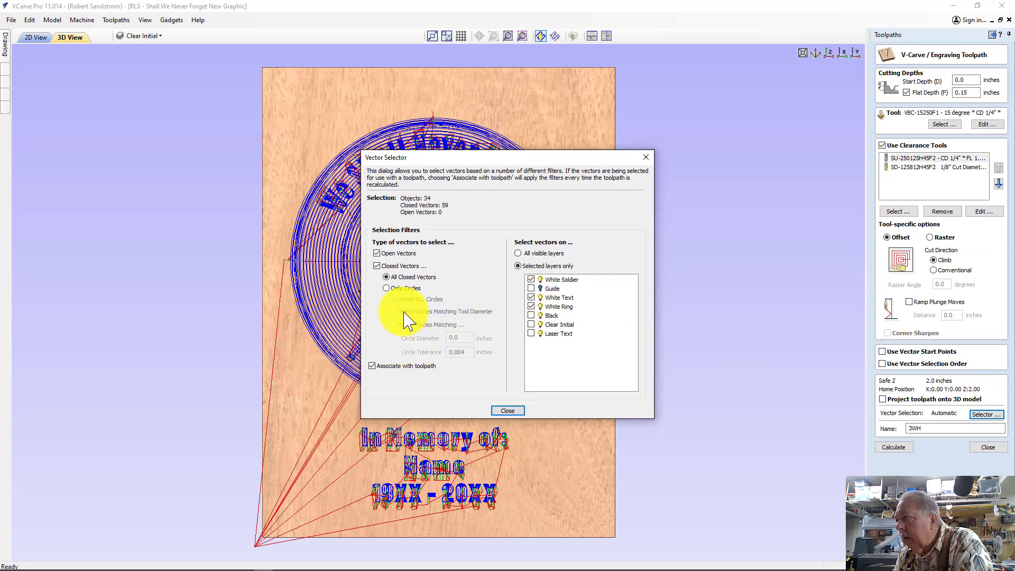
{"action": "left_click", "coordinate": [507, 411]}
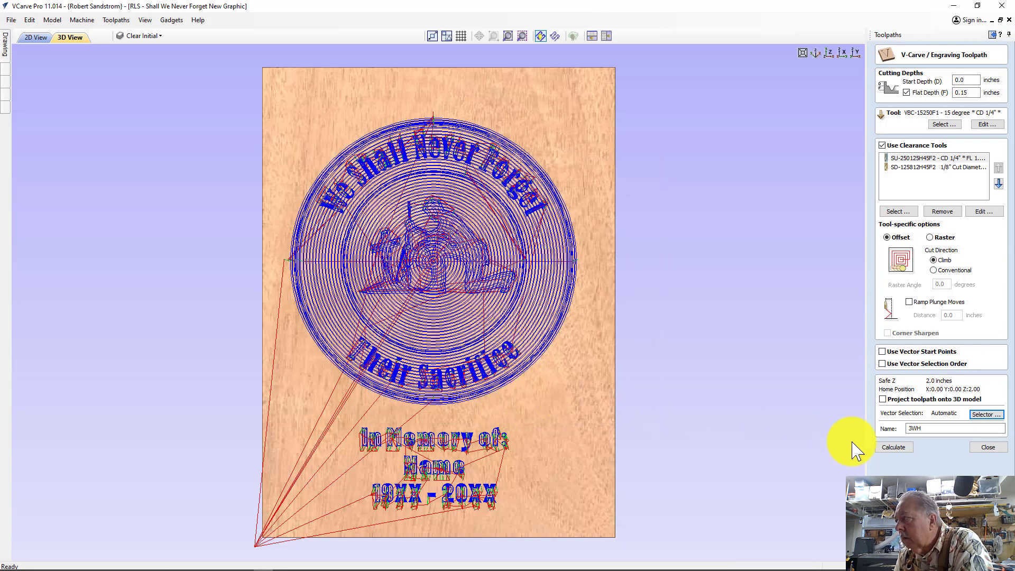
{"action": "left_click", "coordinate": [886, 449]}
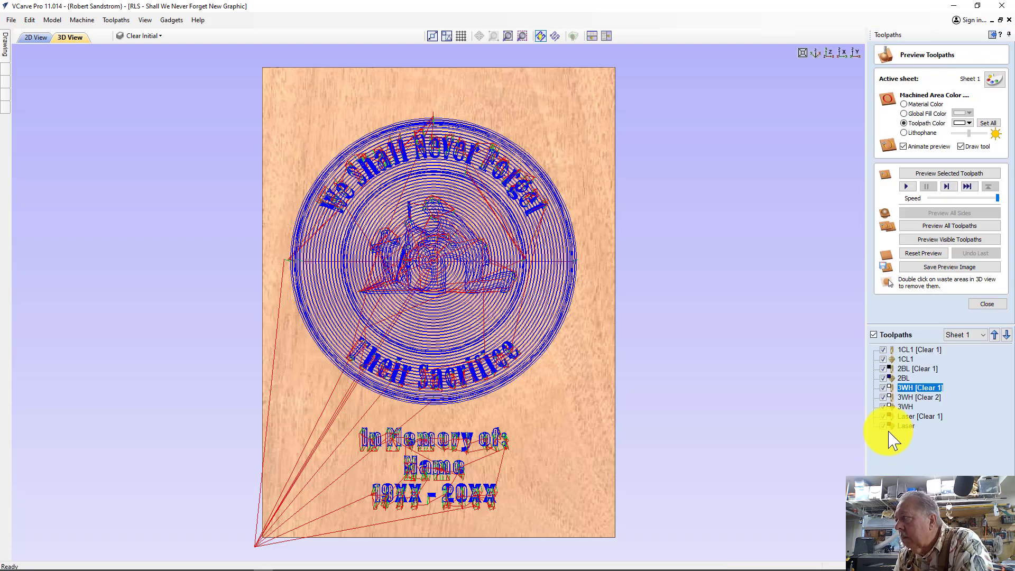
Review the vector selection of the Laser toolpath and recalculate it.
{"action": "double_click", "coordinate": [906, 417]}
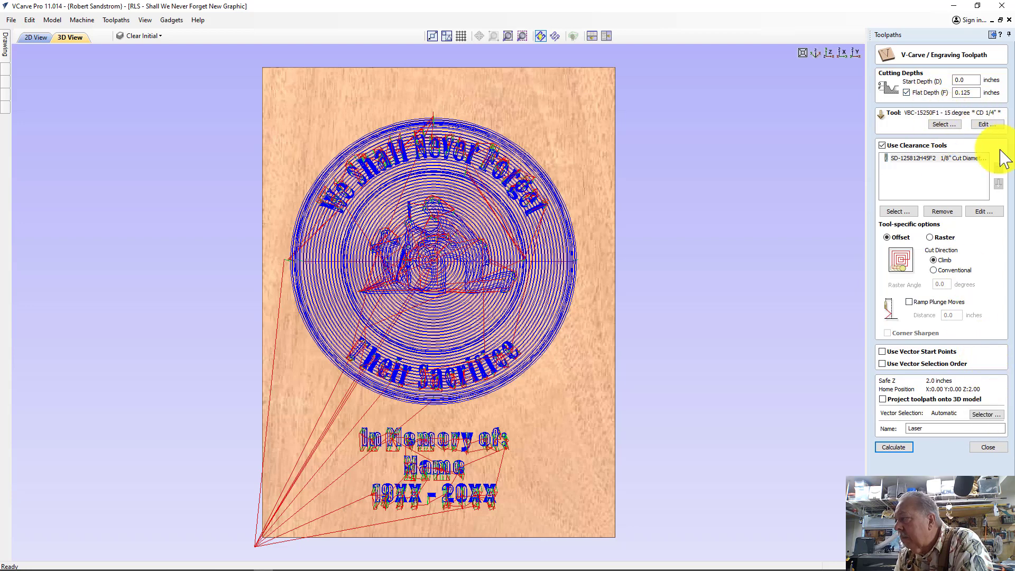
{"action": "left_click", "coordinate": [981, 415]}
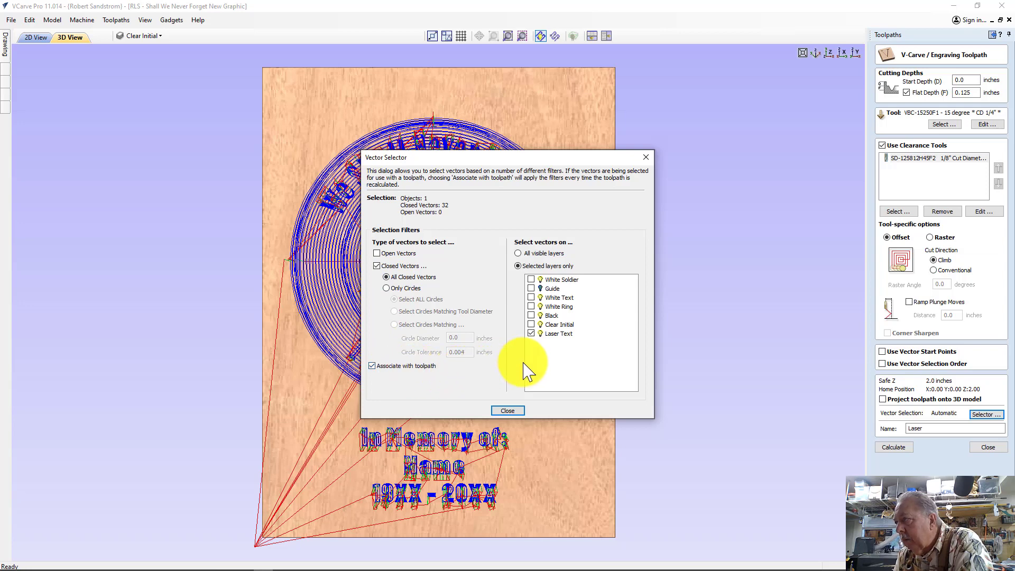
{"action": "left_click", "coordinate": [512, 410]}
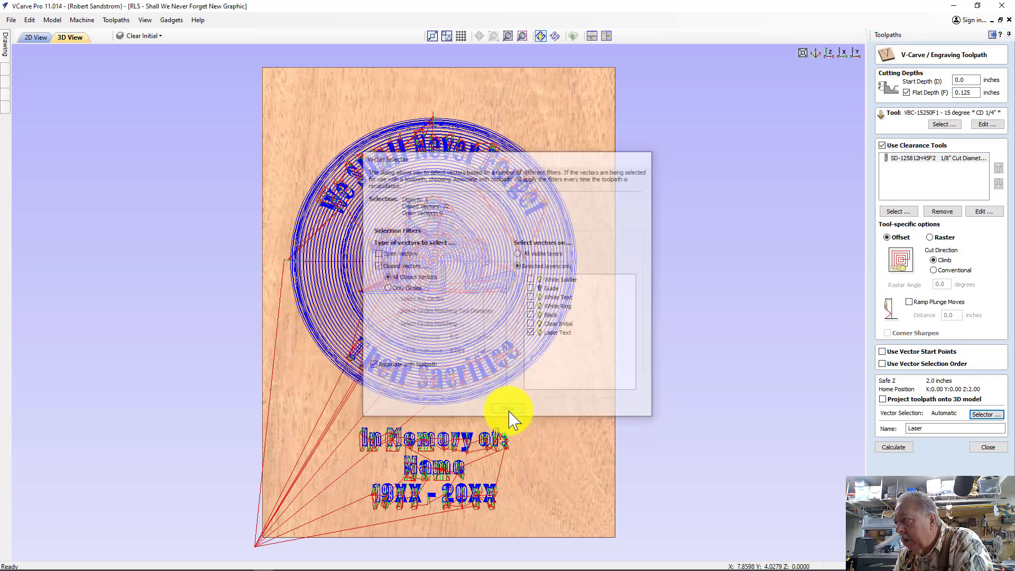
{"action": "left_click", "coordinate": [893, 447]}
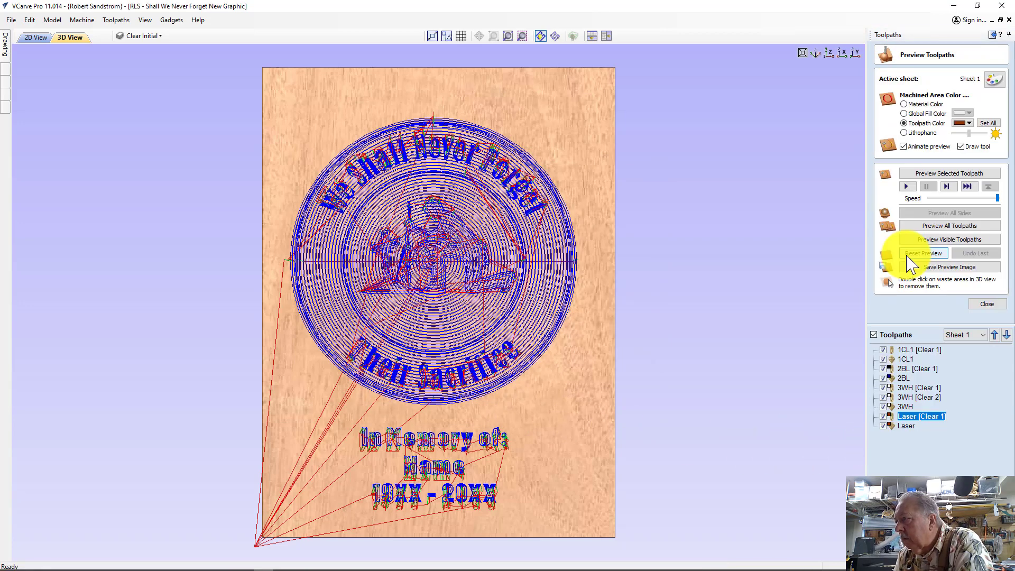
Reset the preview, preview all toolpaths and compare the 3D result with the 2D layout.
{"action": "left_click", "coordinate": [908, 255]}
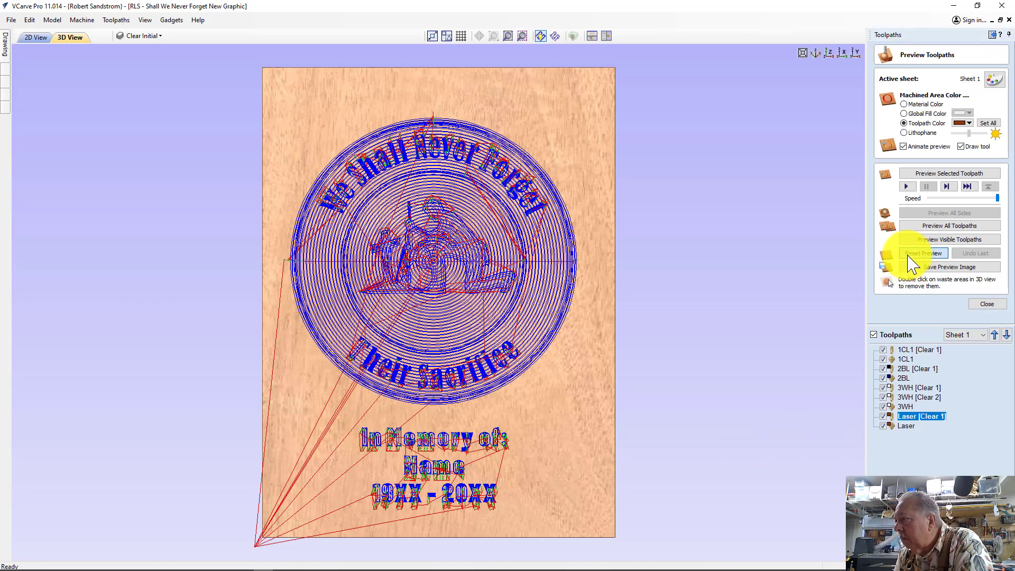
{"action": "left_click", "coordinate": [913, 229]}
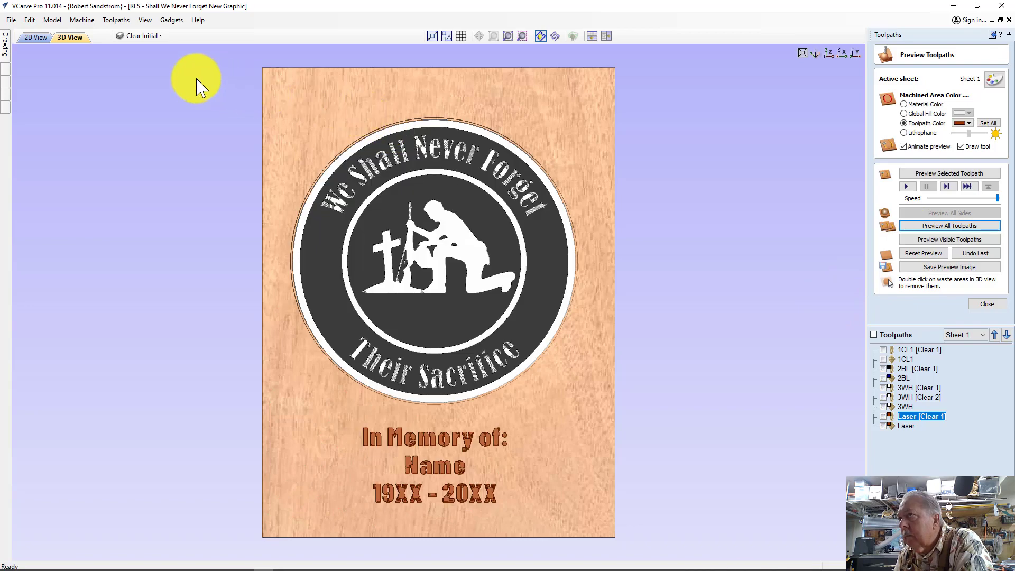
{"action": "left_click", "coordinate": [36, 38]}
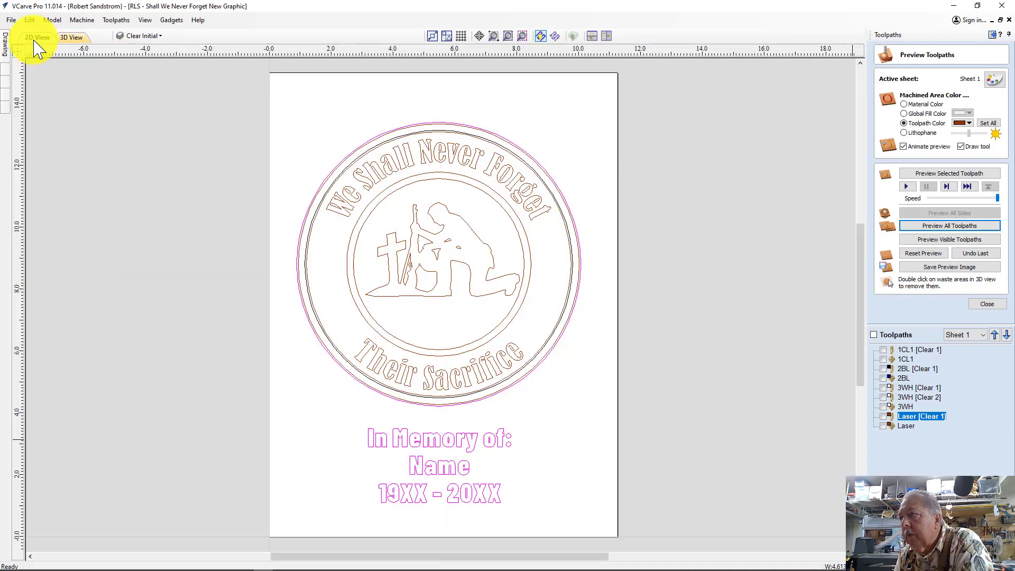
{"action": "left_click", "coordinate": [69, 38]}
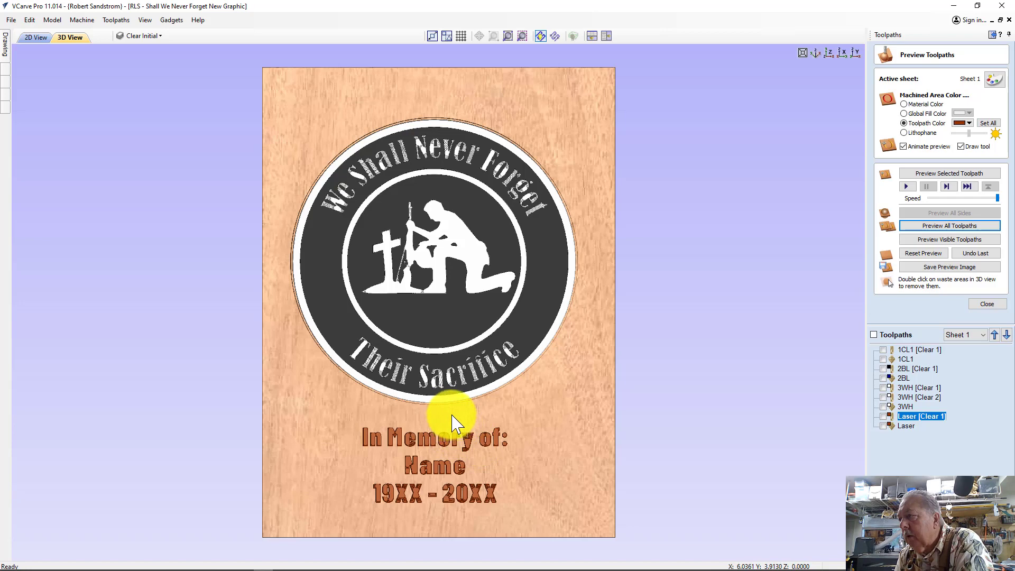
Group the emblem and memorial text in the 2D view and nudge them upward on the board.
{"action": "key", "text": "F2"}
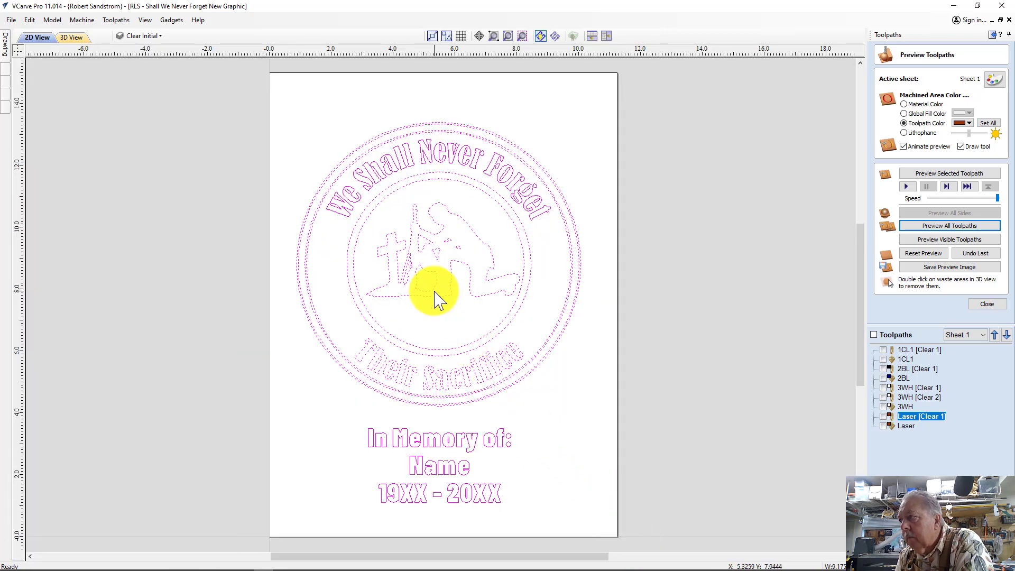
{"action": "left_click", "coordinate": [434, 295]}
{"action": "key", "text": "Up"}
{"action": "key", "text": "Up"}
{"action": "key", "text": "Up"}
{"action": "key", "text": "Up"}
{"action": "key", "text": "Up"}
{"action": "key", "text": "Up"}
{"action": "key", "text": "Up"}
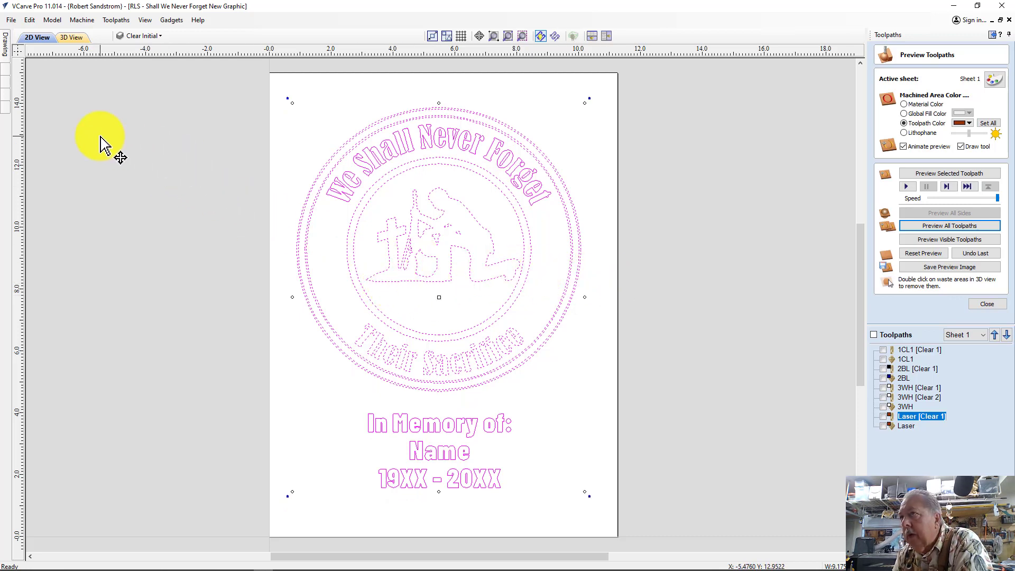
Ungroup the emblem and memorial text and center the whole selection horizontally on the material.
{"action": "left_click", "coordinate": [7, 53]}
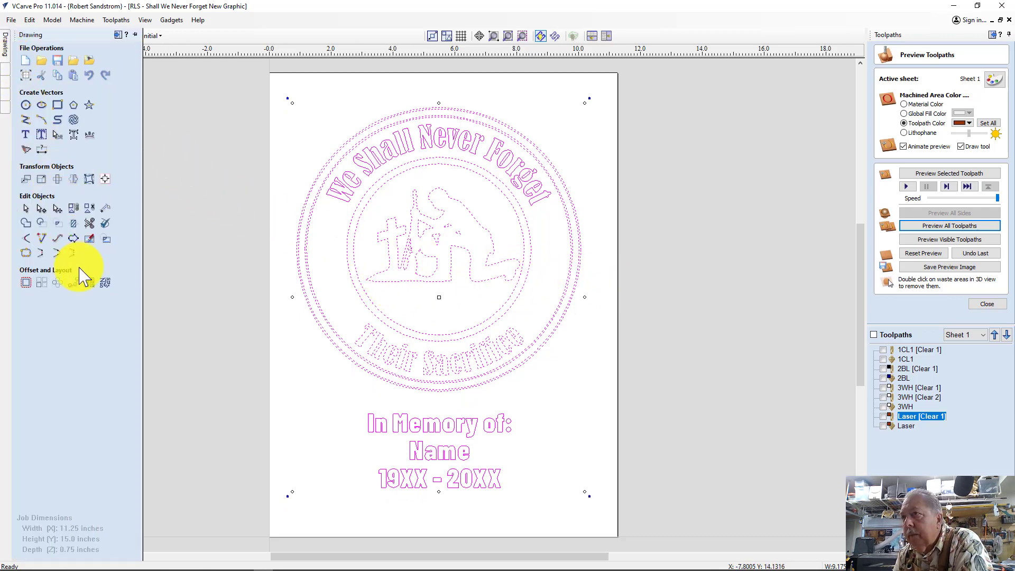
{"action": "left_click", "coordinate": [75, 211]}
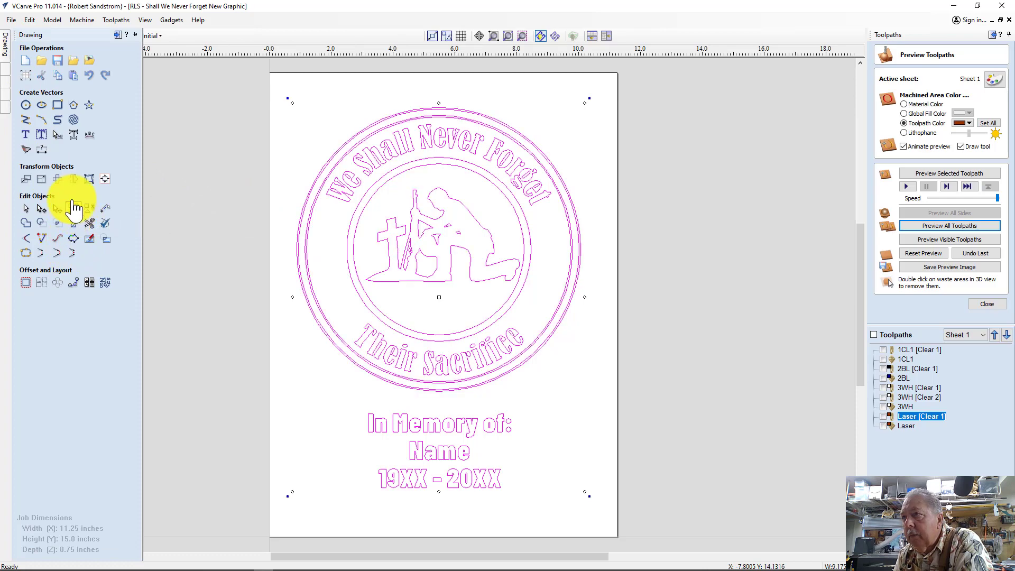
{"action": "left_click", "coordinate": [103, 182]}
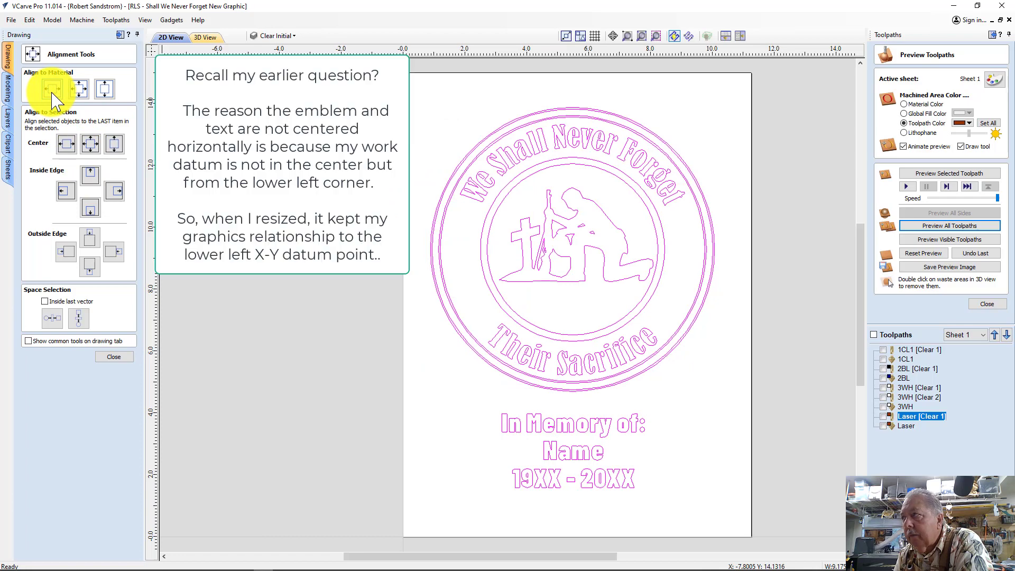
{"action": "left_click", "coordinate": [53, 90]}
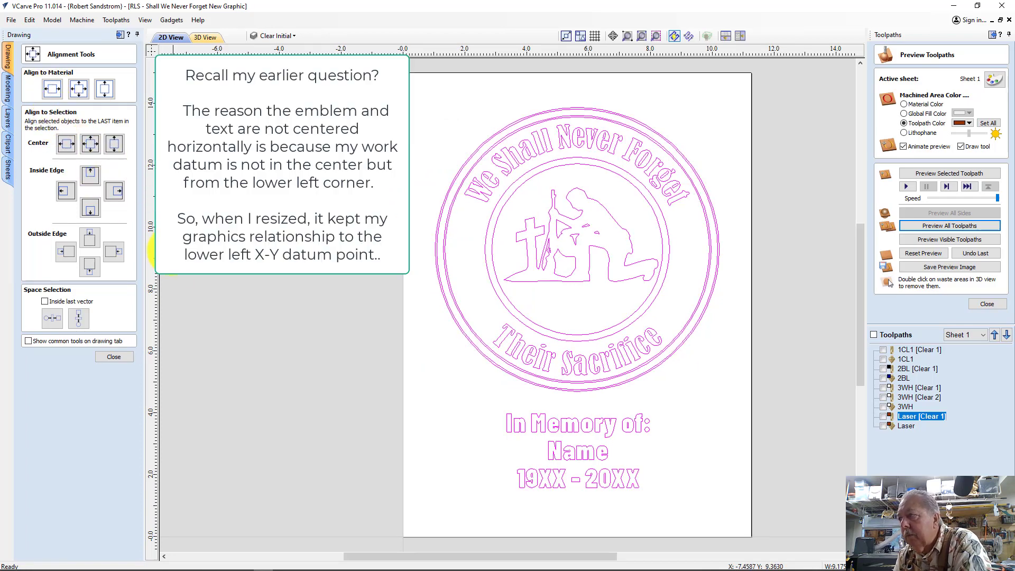
{"action": "left_click", "coordinate": [127, 359]}
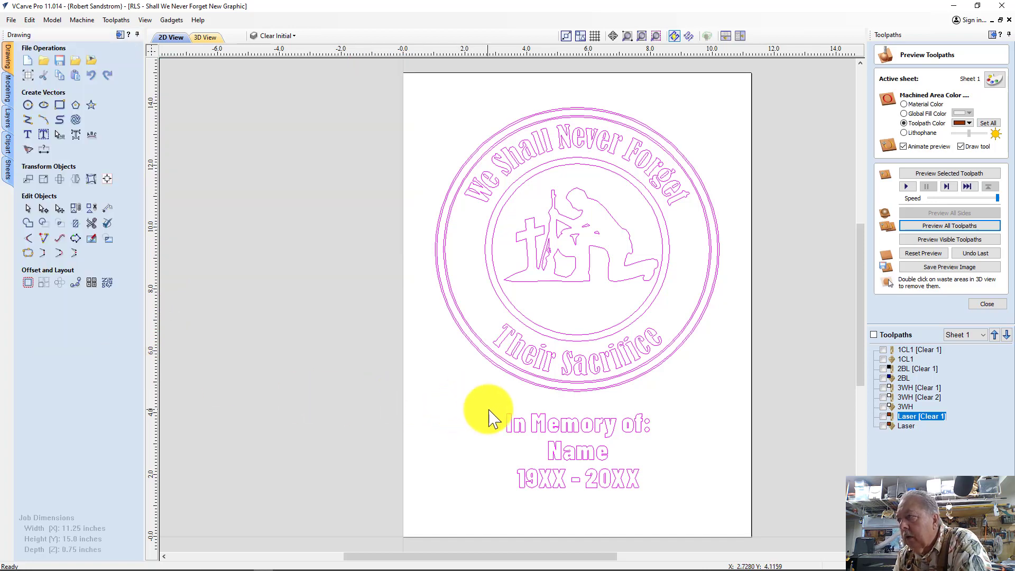
Select only the memorial text below the emblem and nudge it slightly downward.
{"action": "left_click", "coordinate": [409, 341]}
{"action": "left_click_drag", "start_coordinate": [467, 391], "coordinate": [691, 513]}
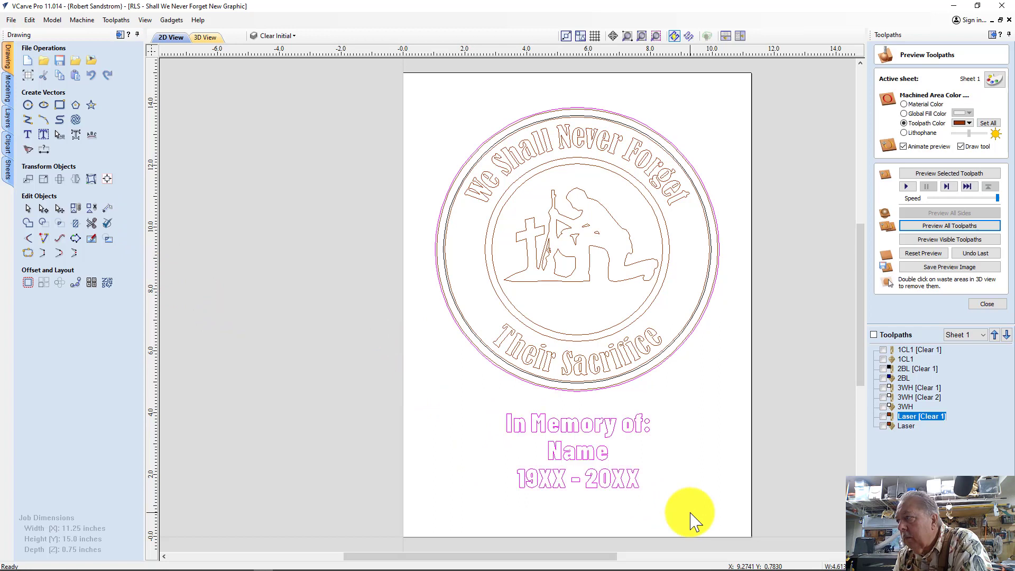
{"action": "left_click", "coordinate": [685, 444]}
{"action": "left_click_drag", "start_coordinate": [482, 401], "coordinate": [682, 514]}
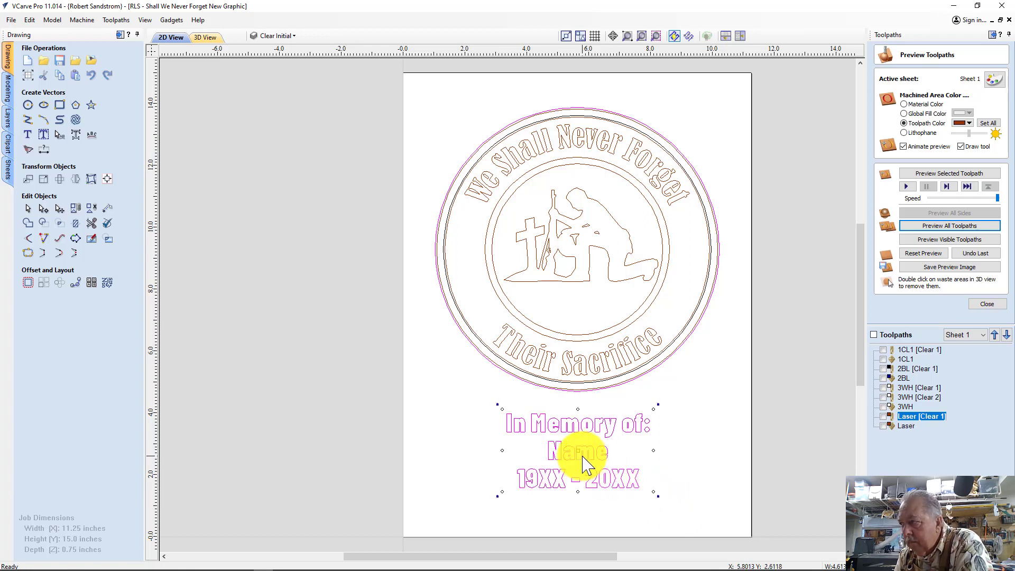
{"action": "key", "text": "Down"}
{"action": "key", "text": "Down"}
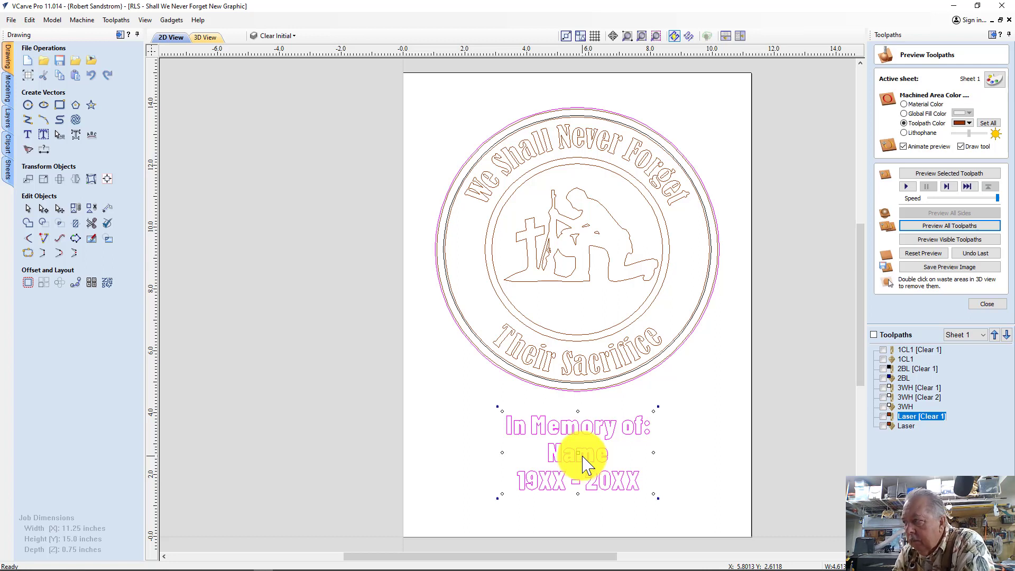
{"action": "left_click", "coordinate": [460, 430]}
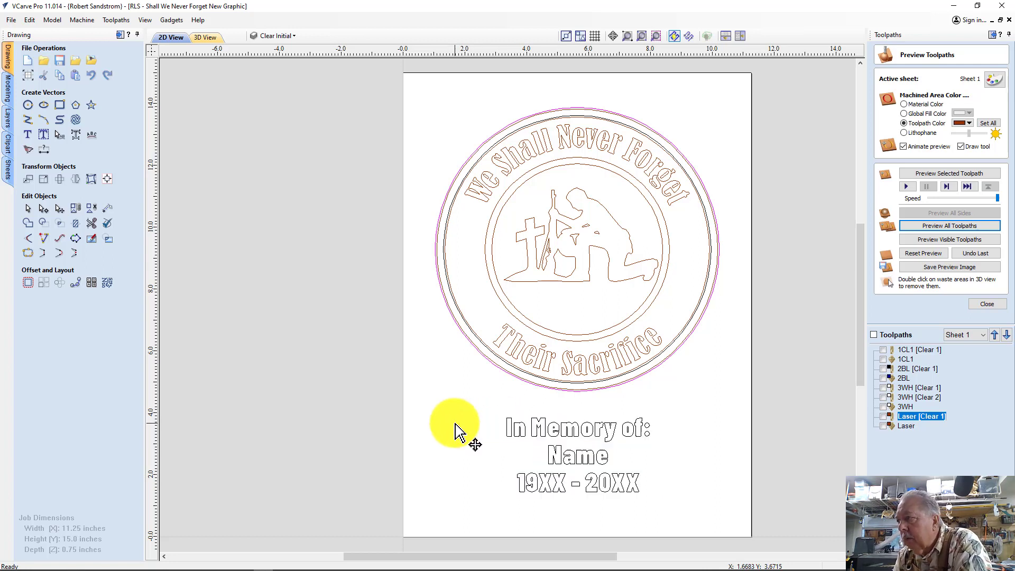
Center the memorial text horizontally on the material with the alignment tools.
{"action": "left_click_drag", "start_coordinate": [471, 402], "coordinate": [680, 509]}
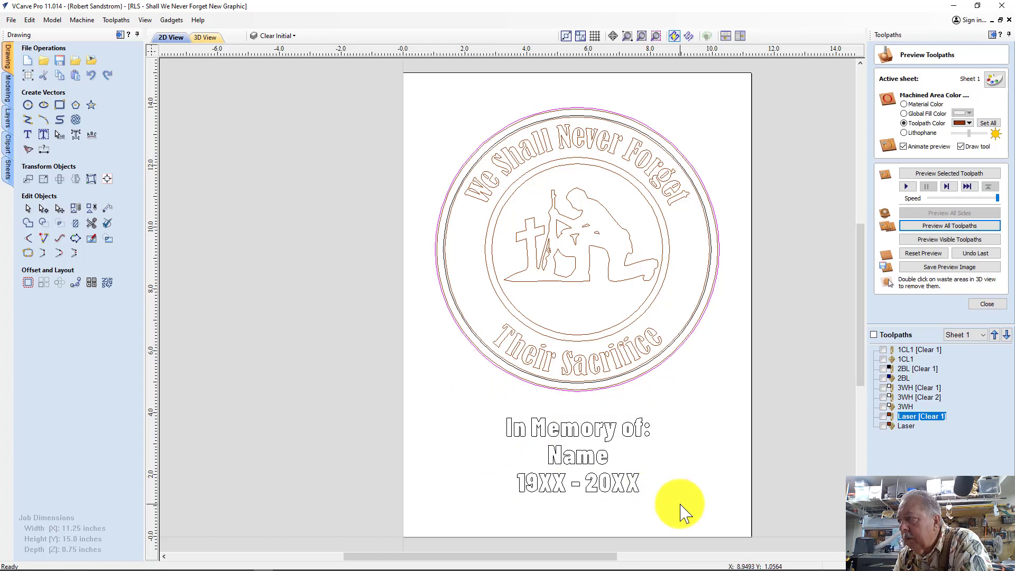
{"action": "left_click", "coordinate": [106, 180]}
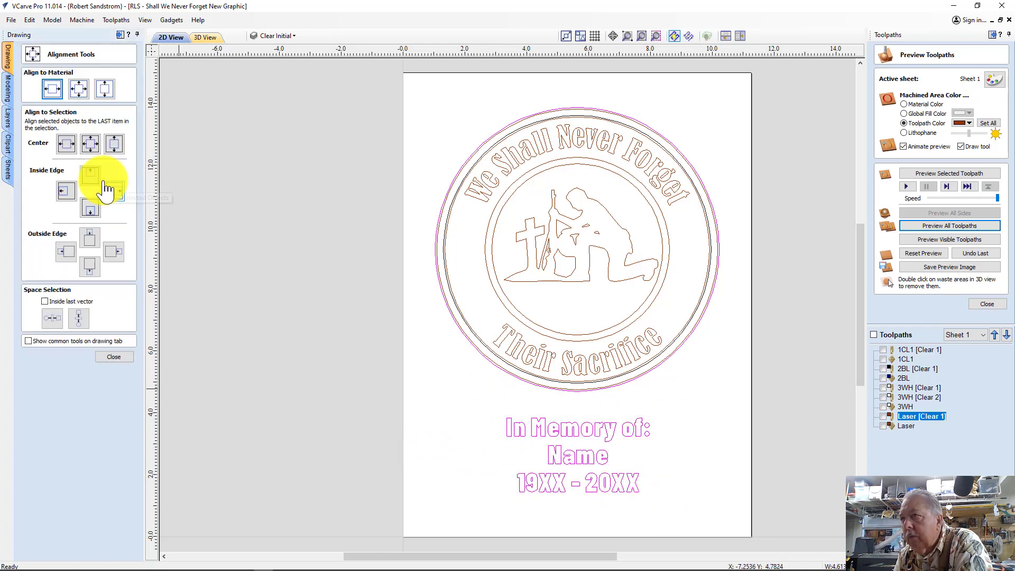
{"action": "left_click", "coordinate": [53, 89]}
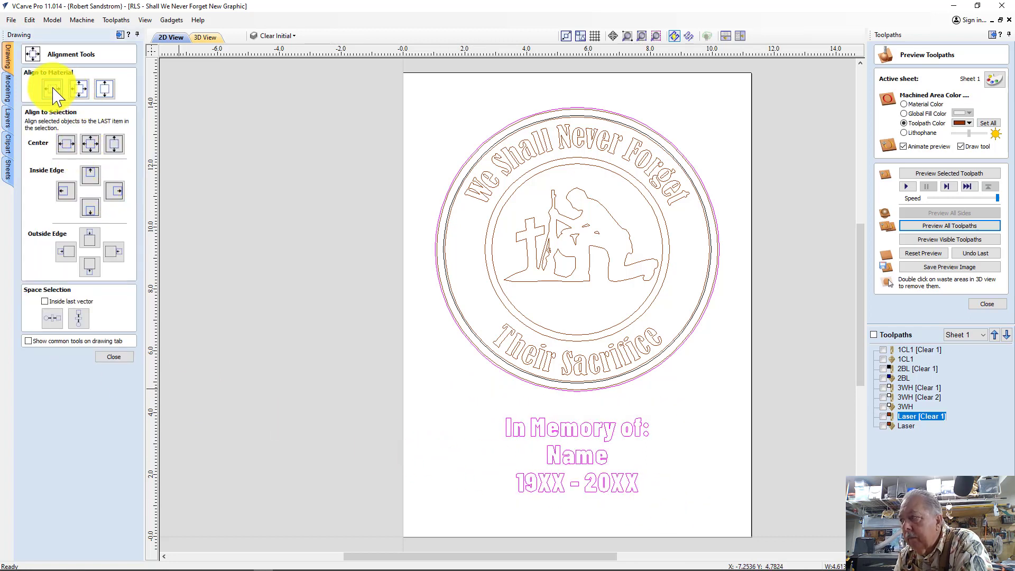
{"action": "left_click", "coordinate": [126, 357]}
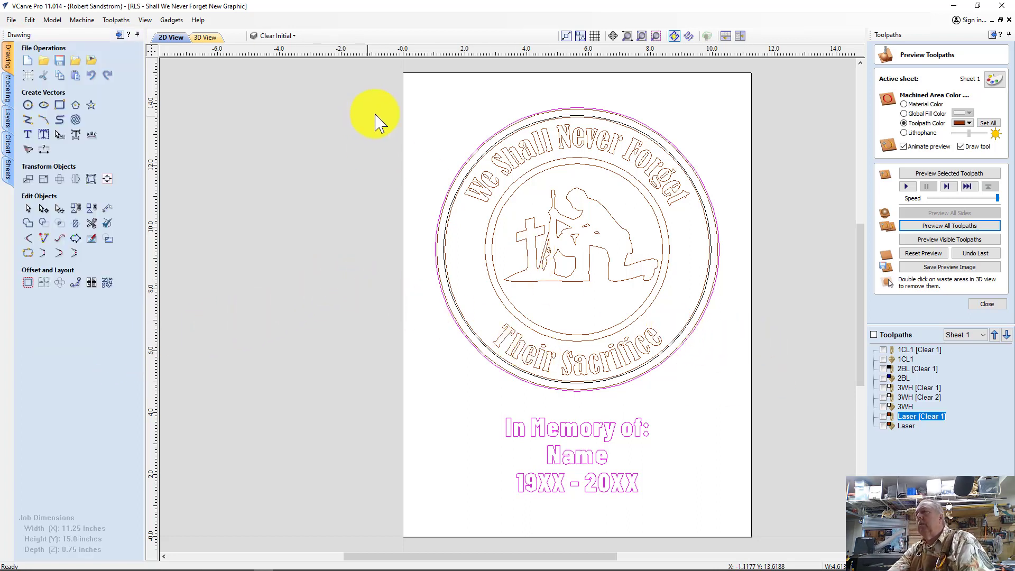
Center the emblem horizontally on the material, group its vectors and clear the selection.
{"action": "left_click_drag", "start_coordinate": [421, 102], "coordinate": [756, 409]}
{"action": "left_click", "coordinate": [108, 180]}
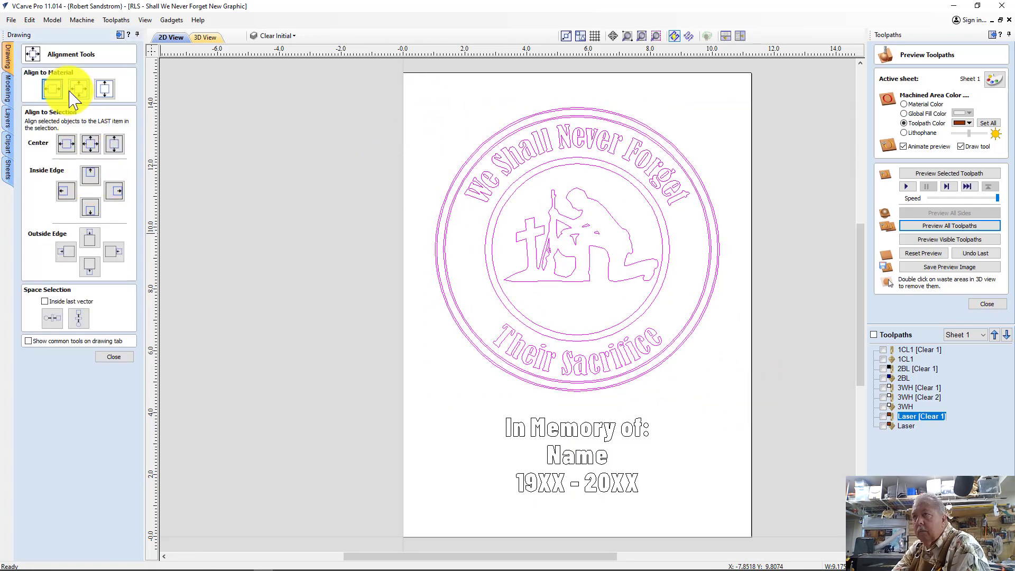
{"action": "left_click", "coordinate": [54, 88]}
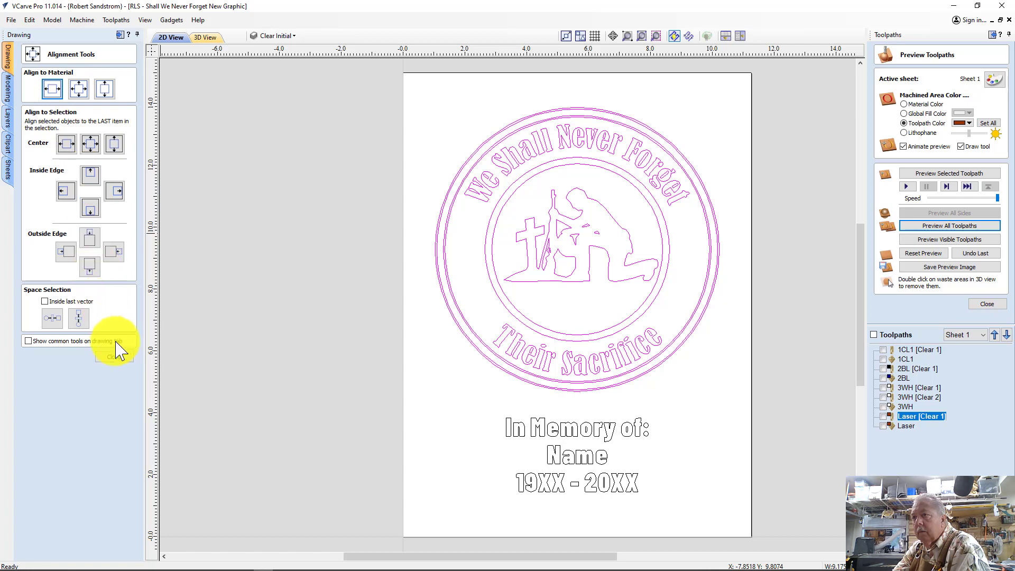
{"action": "left_click", "coordinate": [114, 356]}
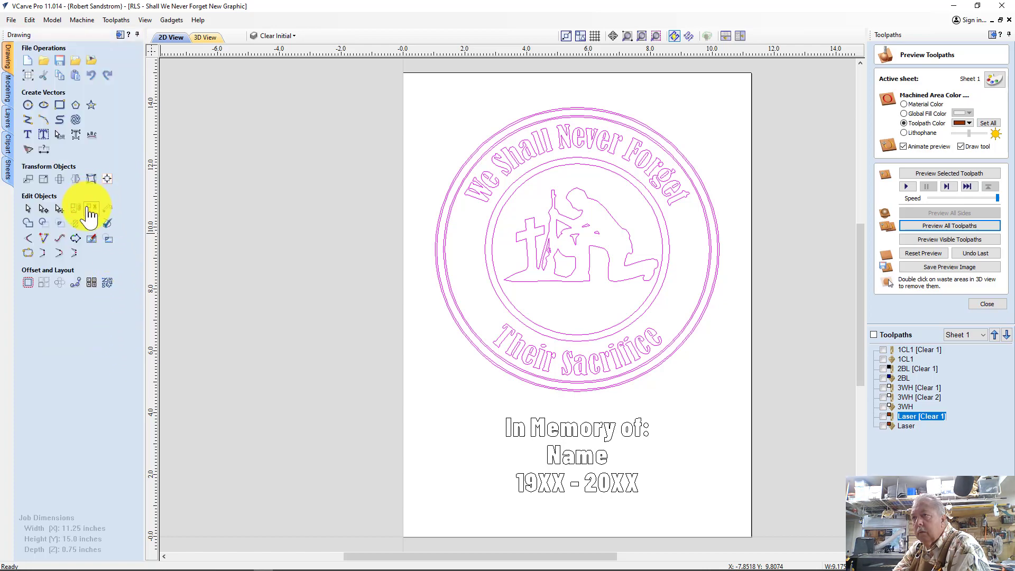
{"action": "key", "text": "ctrl+a"}
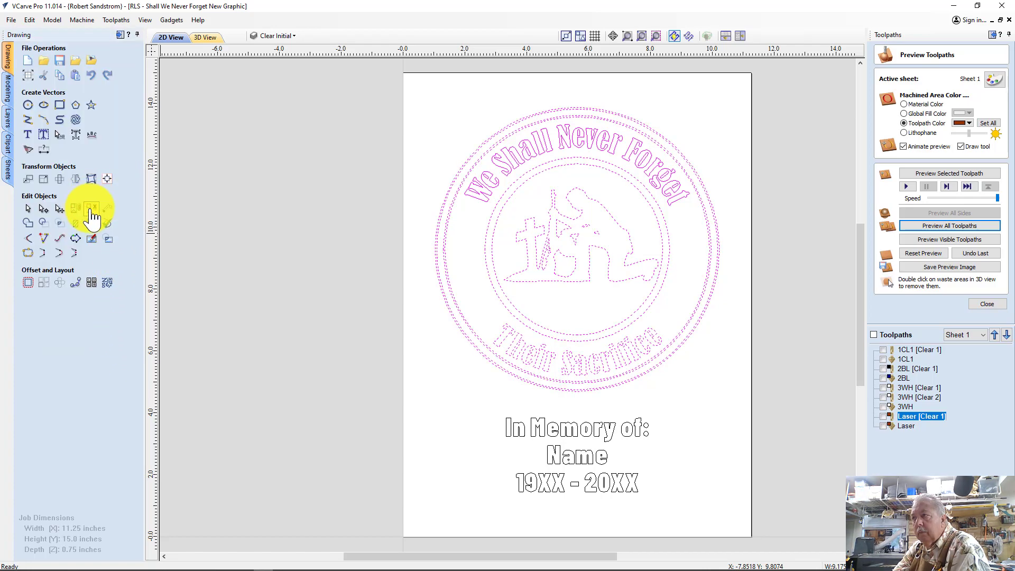
{"action": "left_click", "coordinate": [461, 404]}
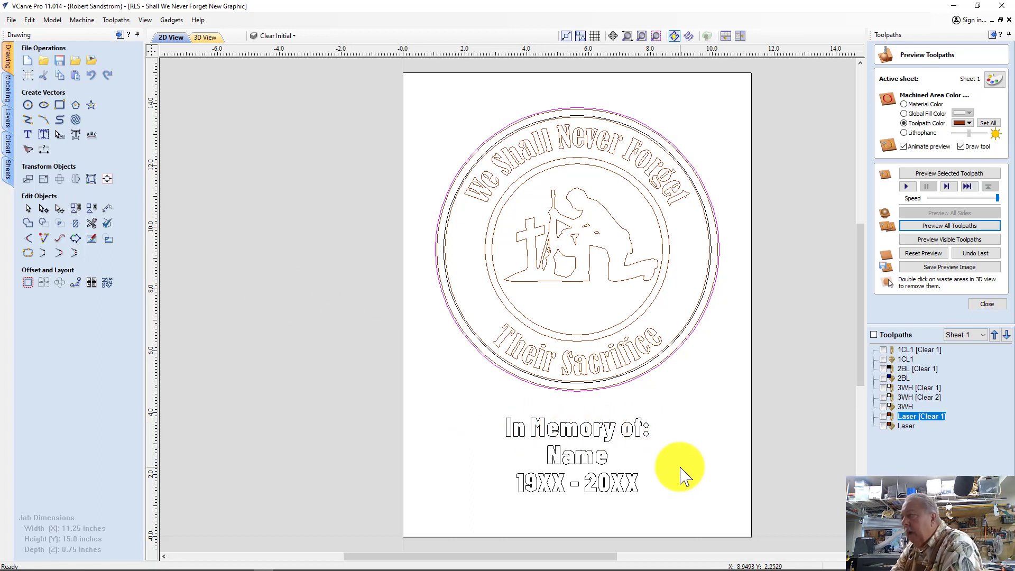
Recalculate all toolpaths for the repositioned artwork and dismiss the completion message.
{"action": "right_click", "coordinate": [914, 350]}
{"action": "mouse_move", "coordinate": [928, 433]}
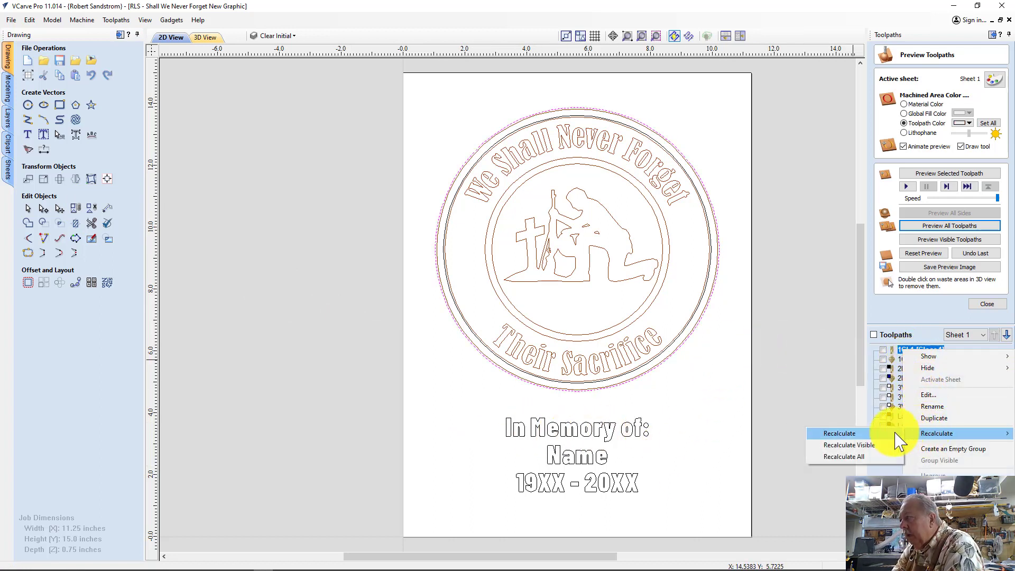
{"action": "left_click", "coordinate": [846, 458]}
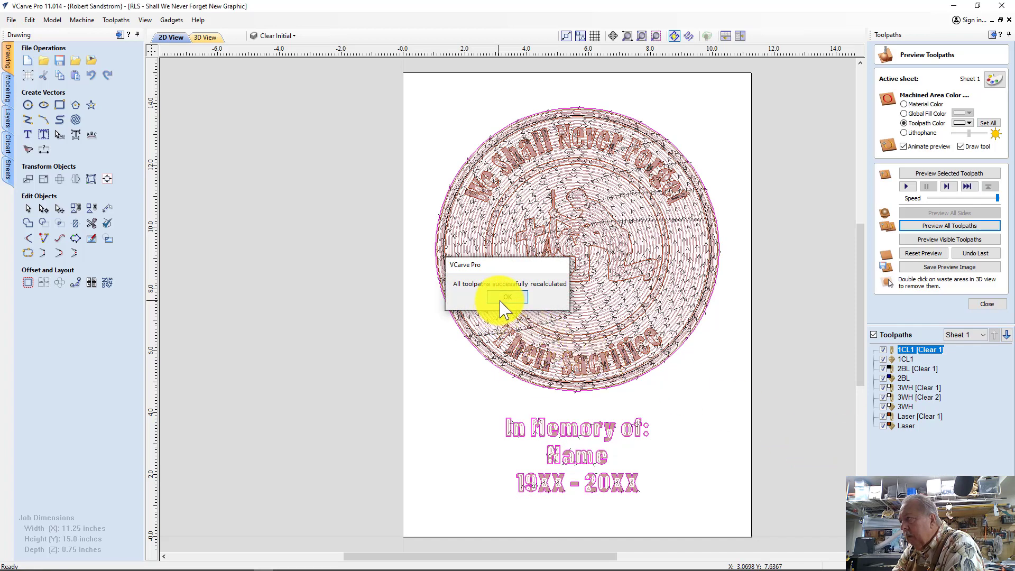
{"action": "left_click", "coordinate": [505, 297]}
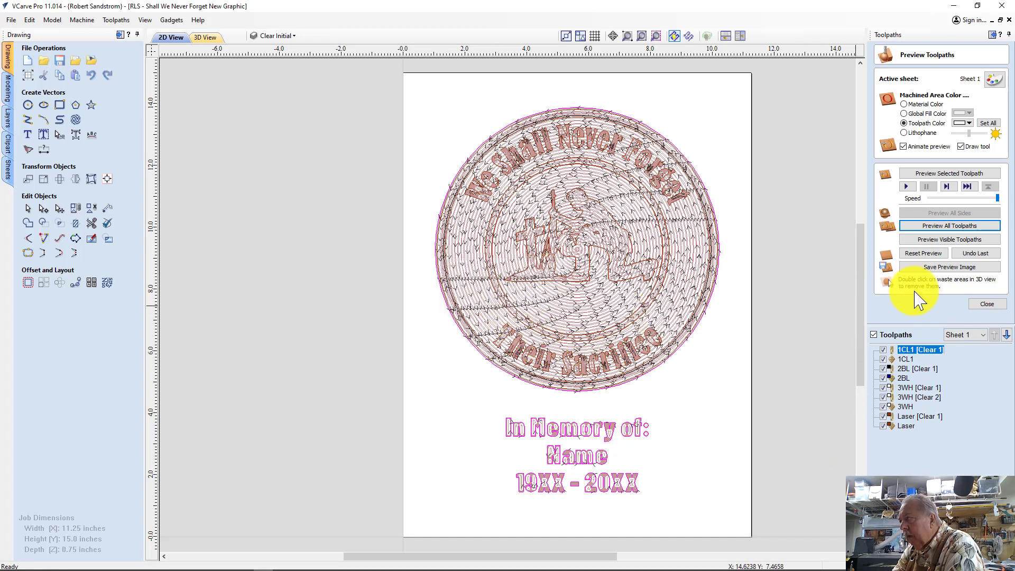
Reset the outdated 3D preview and preview all recalculated toolpaths on the material.
{"action": "left_click", "coordinate": [209, 38]}
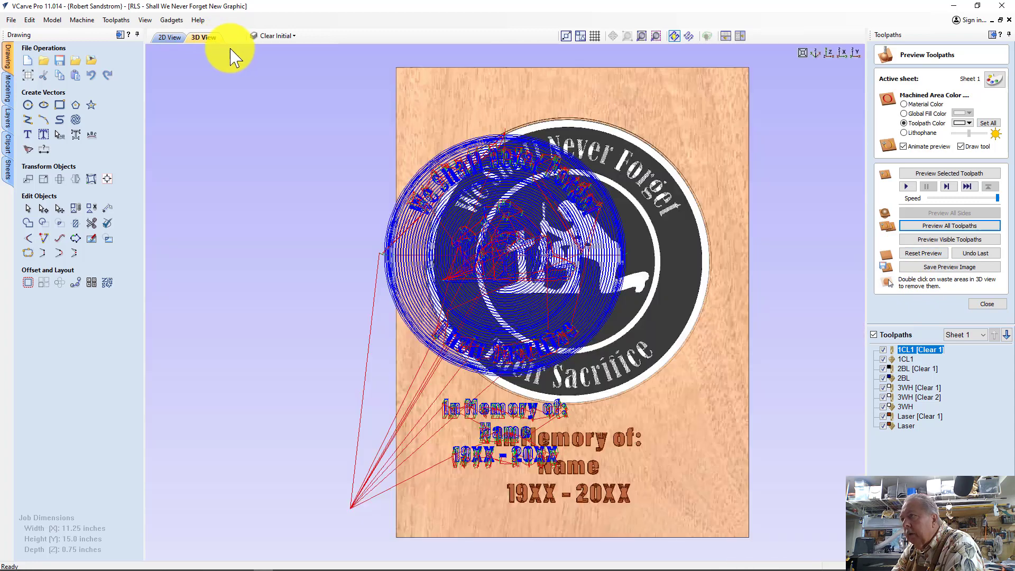
{"action": "left_click", "coordinate": [923, 254]}
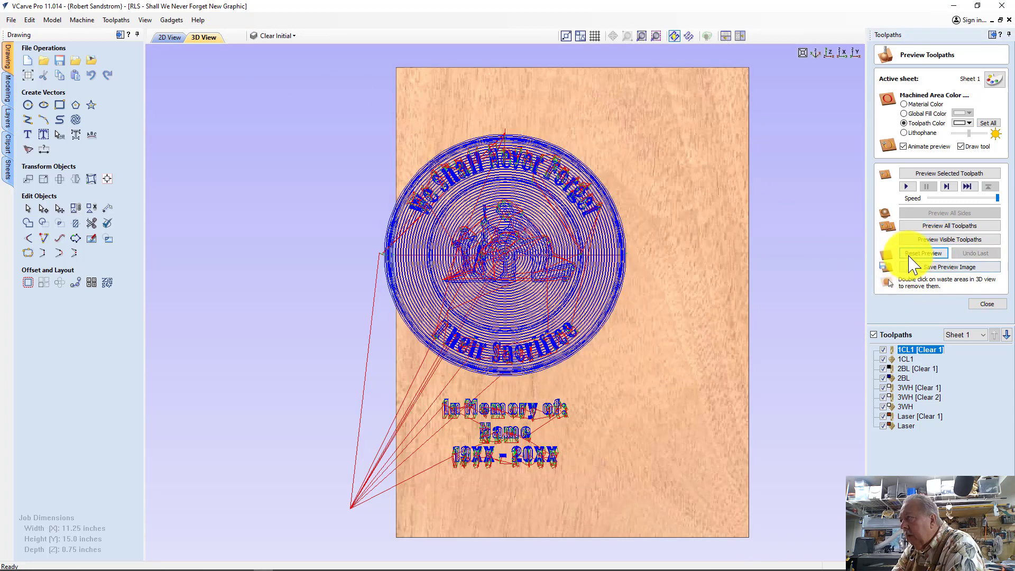
{"action": "left_click", "coordinate": [929, 226]}
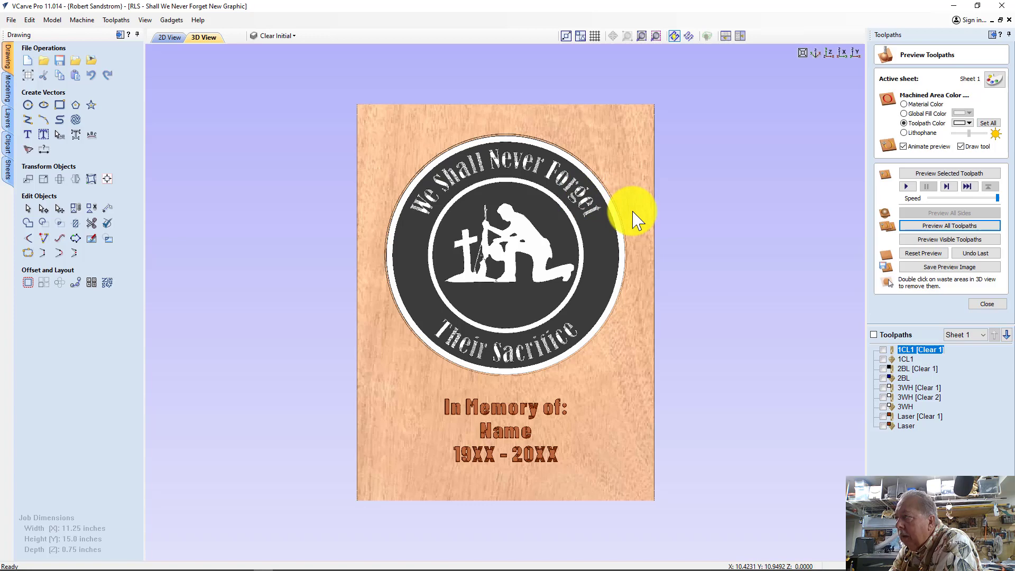
Reset the preview, simulate only the 1CL1 [Clear 1] and 1CL1 toolpaths, and compare the result with the 2D artwork.
{"action": "left_click", "coordinate": [918, 255]}
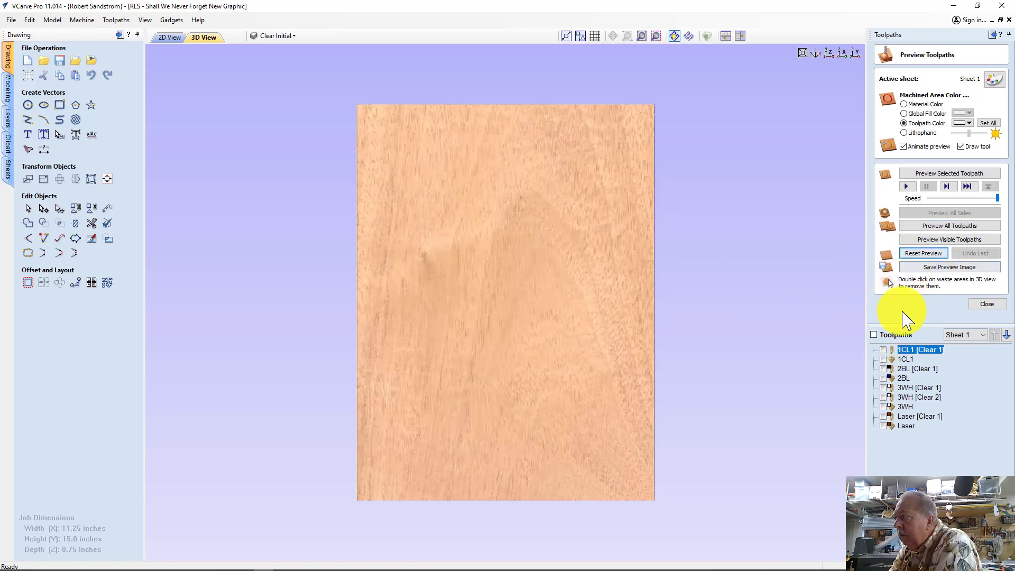
{"action": "left_click", "coordinate": [884, 351]}
{"action": "left_click", "coordinate": [884, 360]}
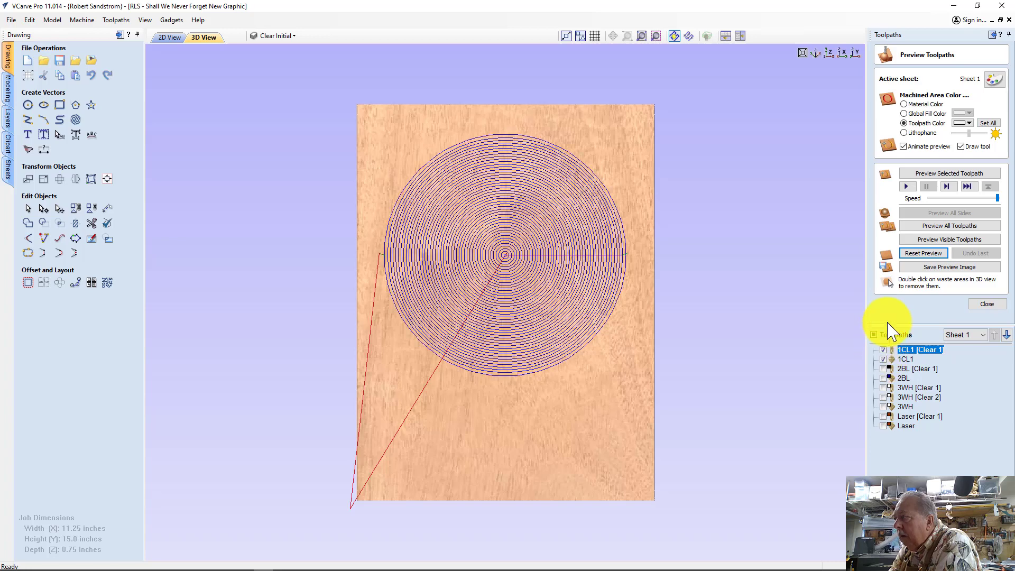
{"action": "left_click", "coordinate": [913, 241]}
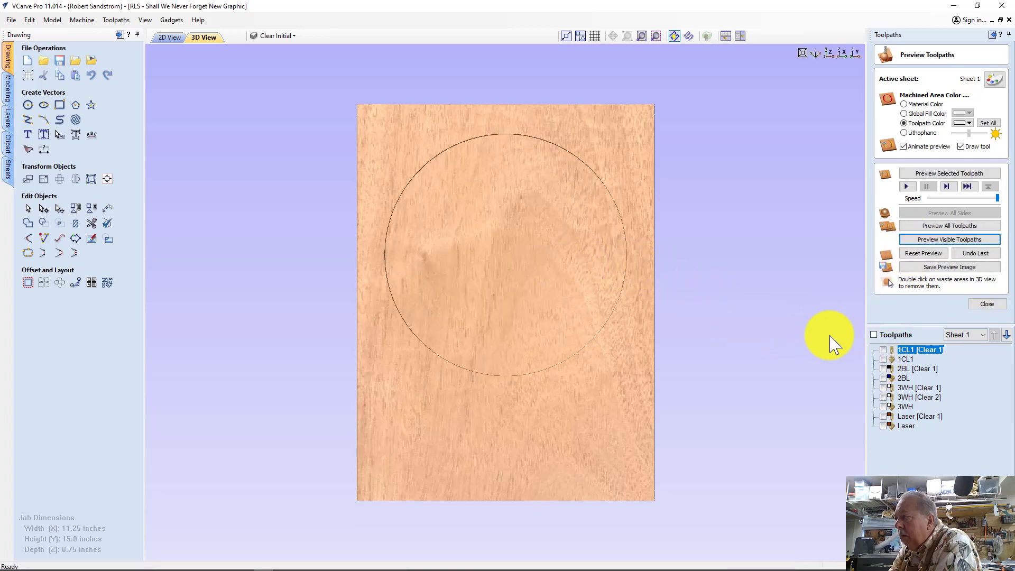
{"action": "left_click", "coordinate": [170, 37]}
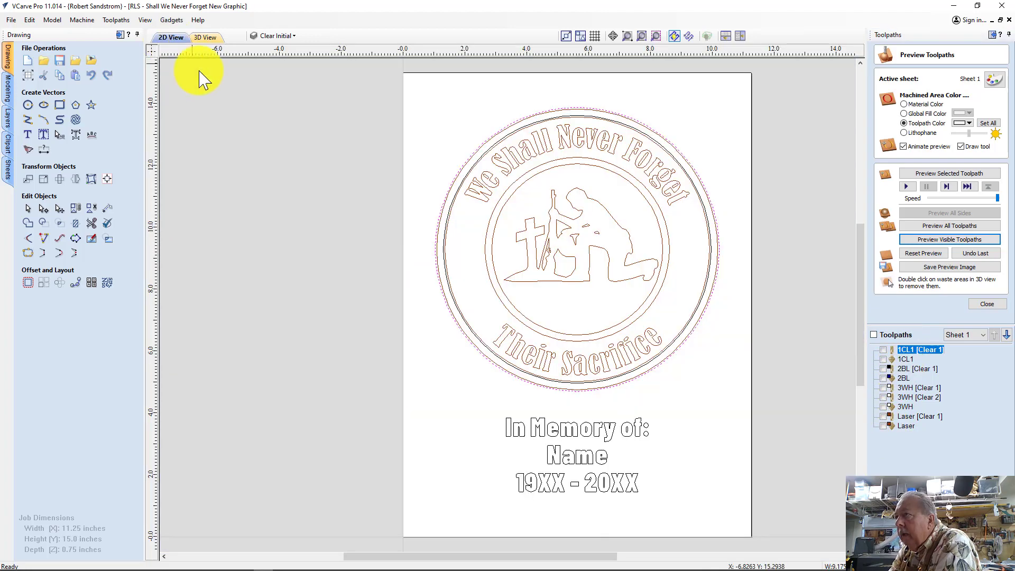
{"action": "scroll", "coordinate": [465, 159], "scroll_direction": "up", "scroll_amount": 1}
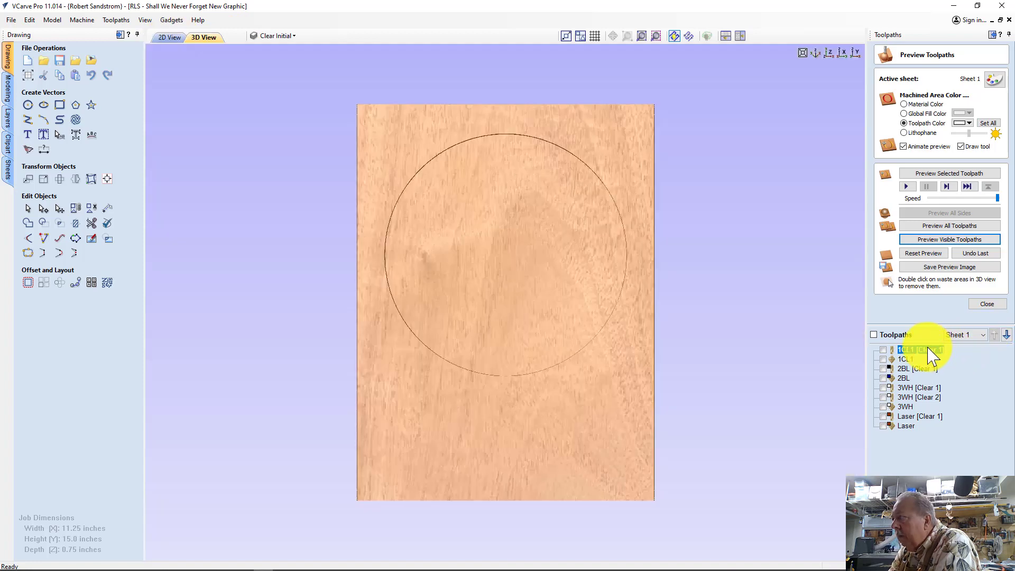
Calculate the 1CL1 V-Carve toolpath with a flat depth of 0.135 inches and refresh the preview of its visible toolpaths.
{"action": "double_click", "coordinate": [929, 350]}
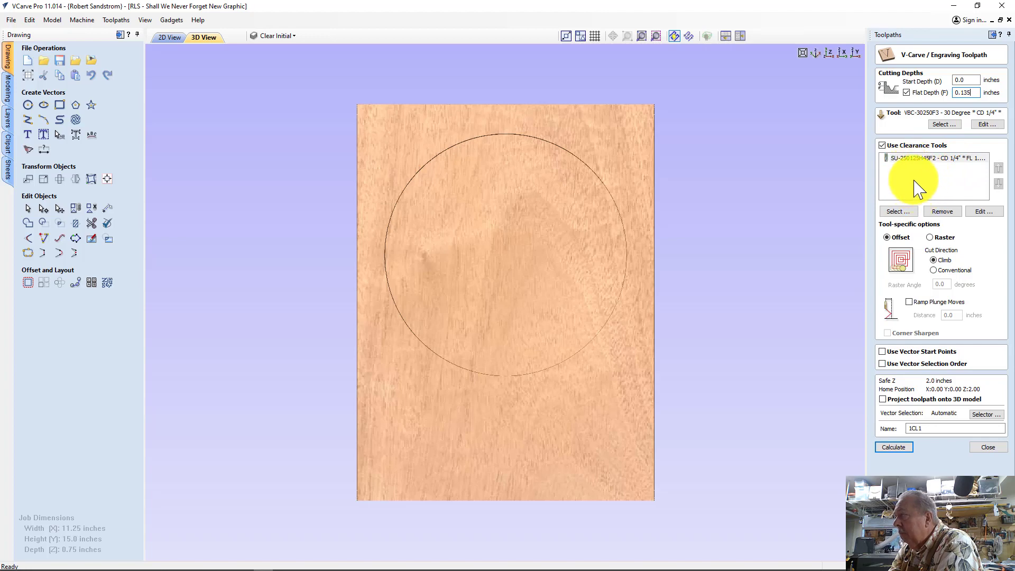
{"action": "left_click", "coordinate": [895, 448]}
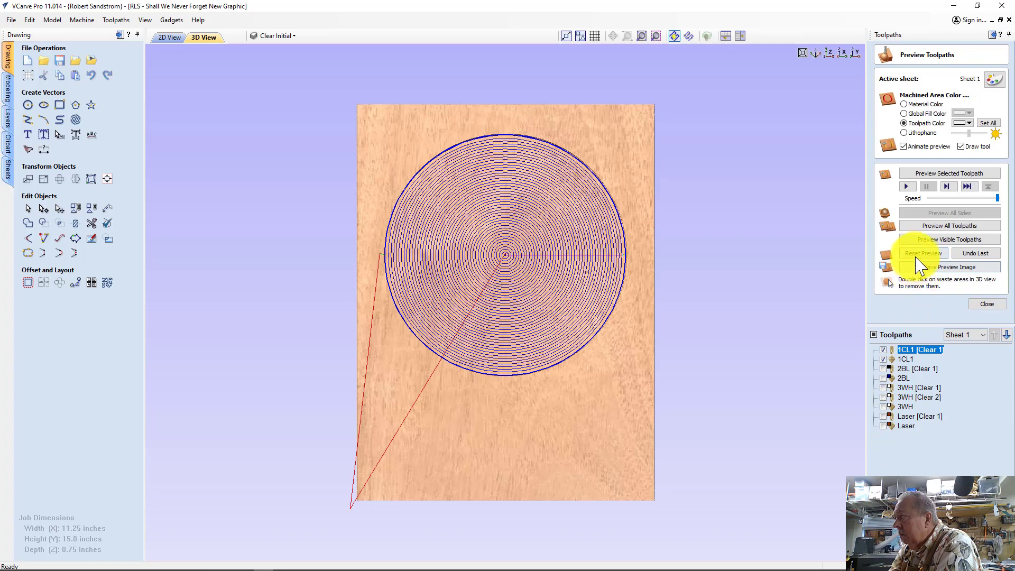
{"action": "left_click", "coordinate": [916, 255]}
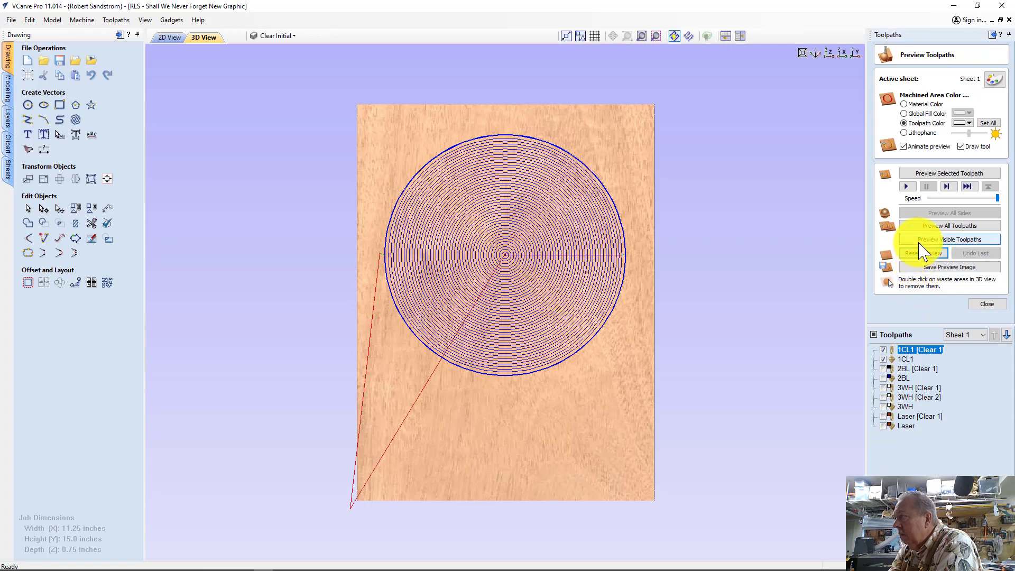
{"action": "left_click", "coordinate": [921, 240]}
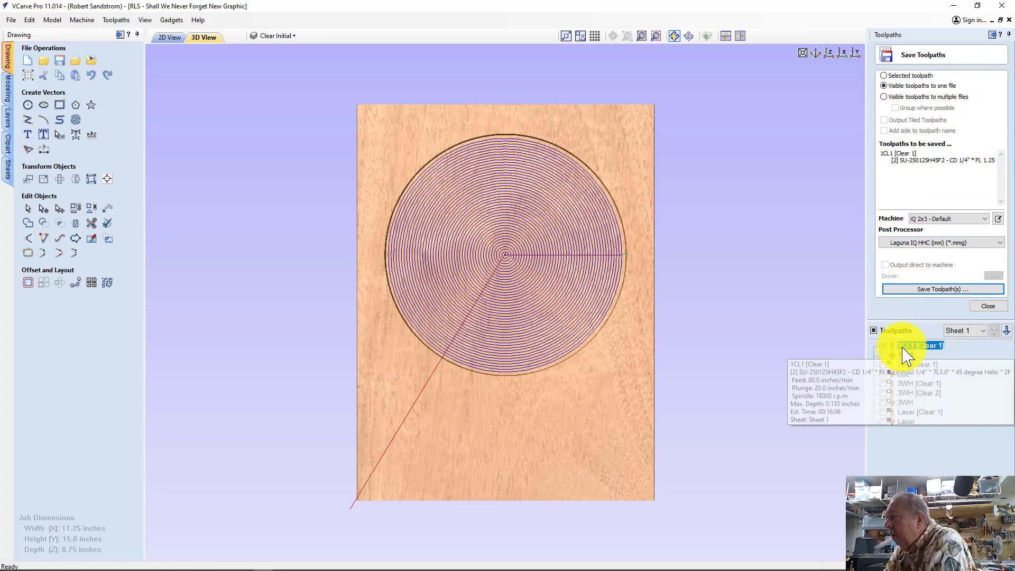
Start saving the 1CL1 [Clear 1] toolpath to USB Drive (D:) and permanently delete the Bowl Bit.mmg file there.
{"action": "mouse_move", "coordinate": [906, 354]}
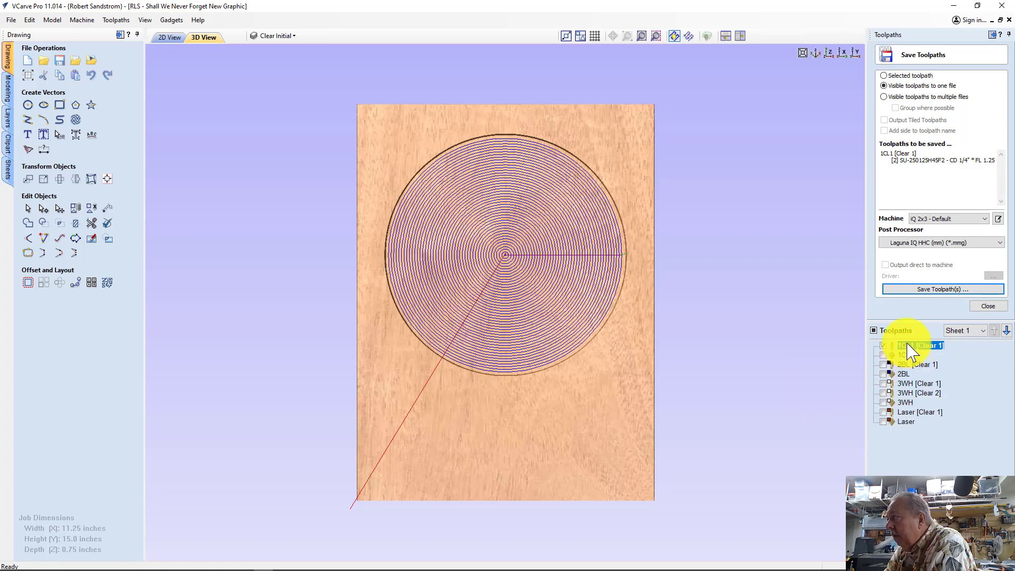
{"action": "left_click", "coordinate": [917, 297]}
{"action": "left_click_drag", "start_coordinate": [415, 254], "coordinate": [409, 329]}
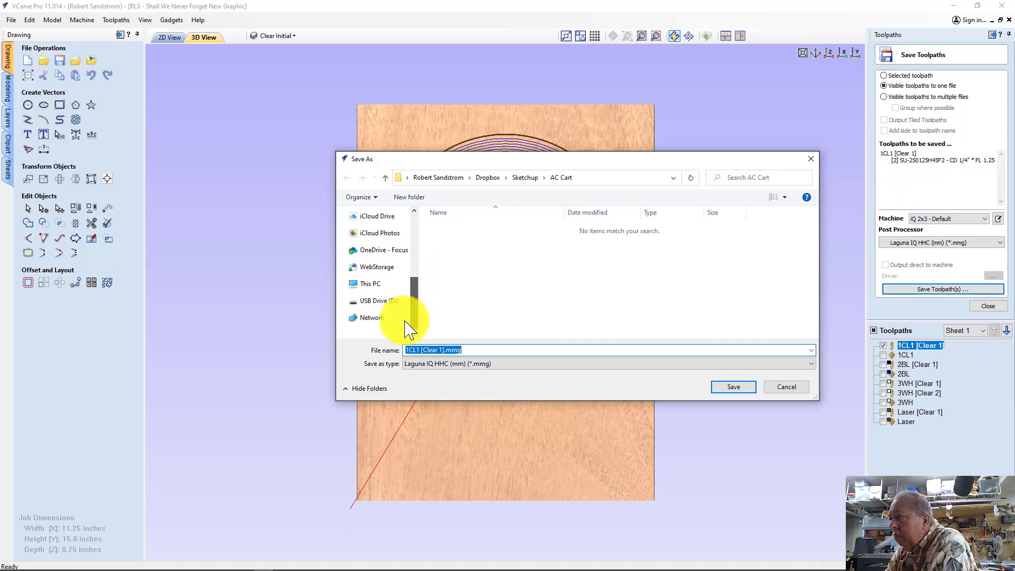
{"action": "left_click", "coordinate": [379, 301]}
{"action": "left_click", "coordinate": [461, 229]}
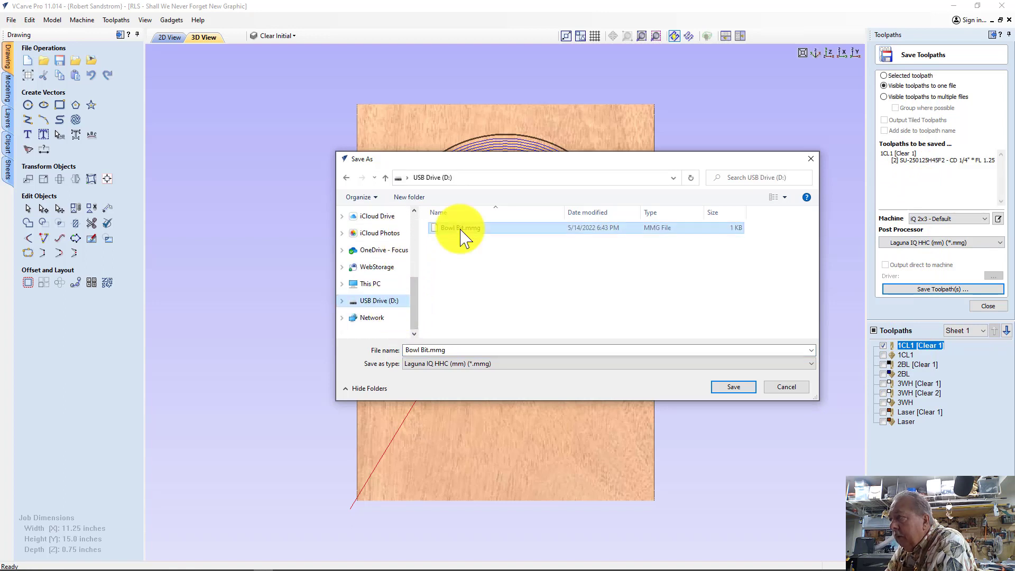
{"action": "right_click", "coordinate": [461, 233]}
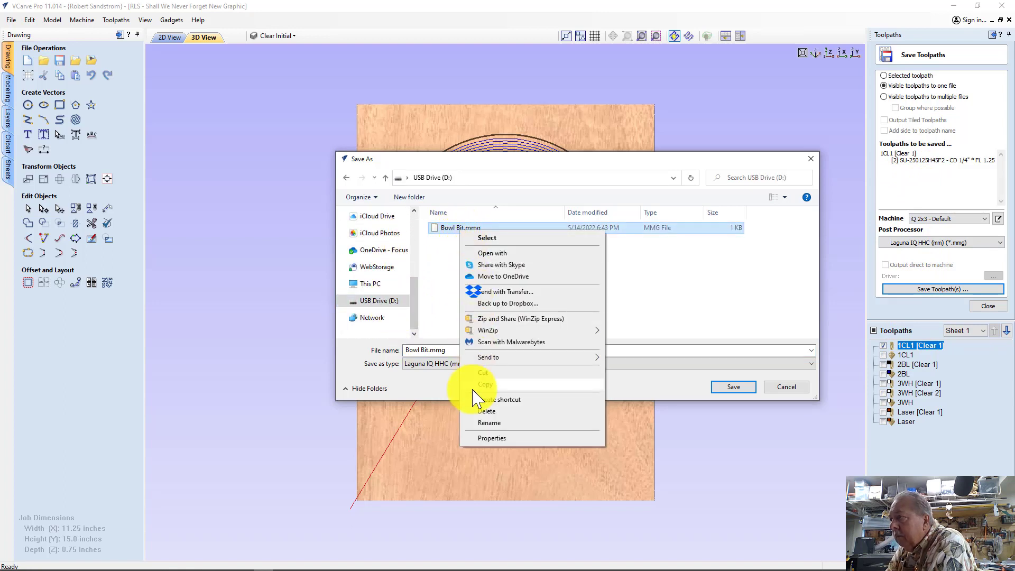
{"action": "left_click", "coordinate": [476, 412]}
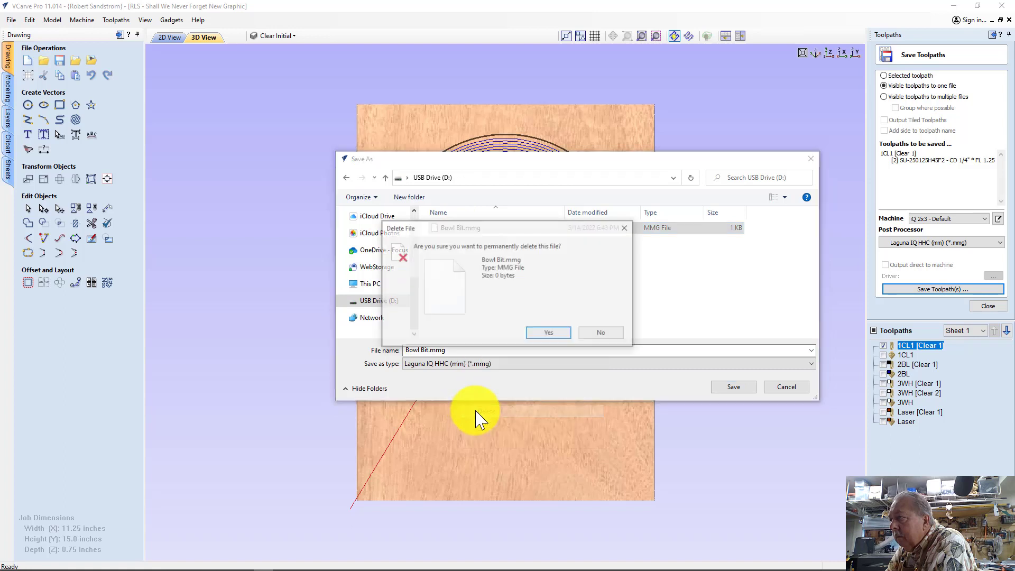
{"action": "left_click", "coordinate": [546, 332]}
Save the 1CL1 [Clear 1] toolpath to the USB drive as 2_25_CL.mmg.
{"action": "left_click", "coordinate": [428, 352]}
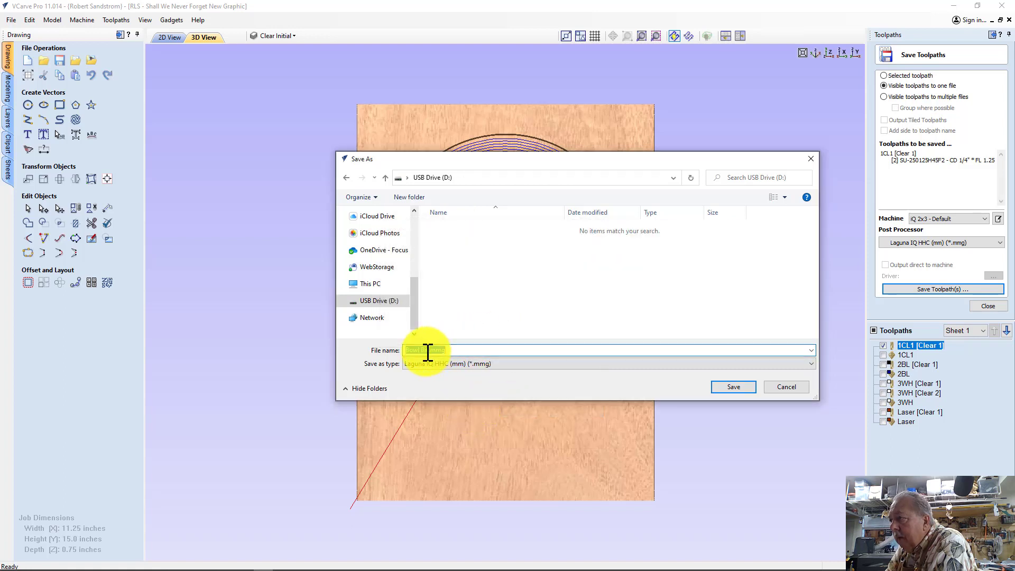
{"action": "type", "text": "1"}
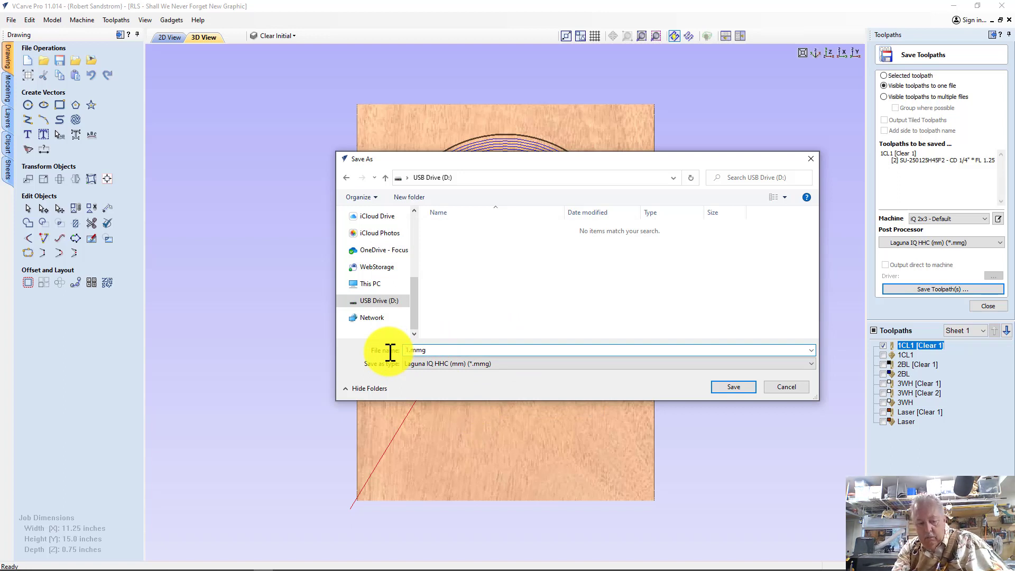
{"action": "type", "text": "25_CL"}
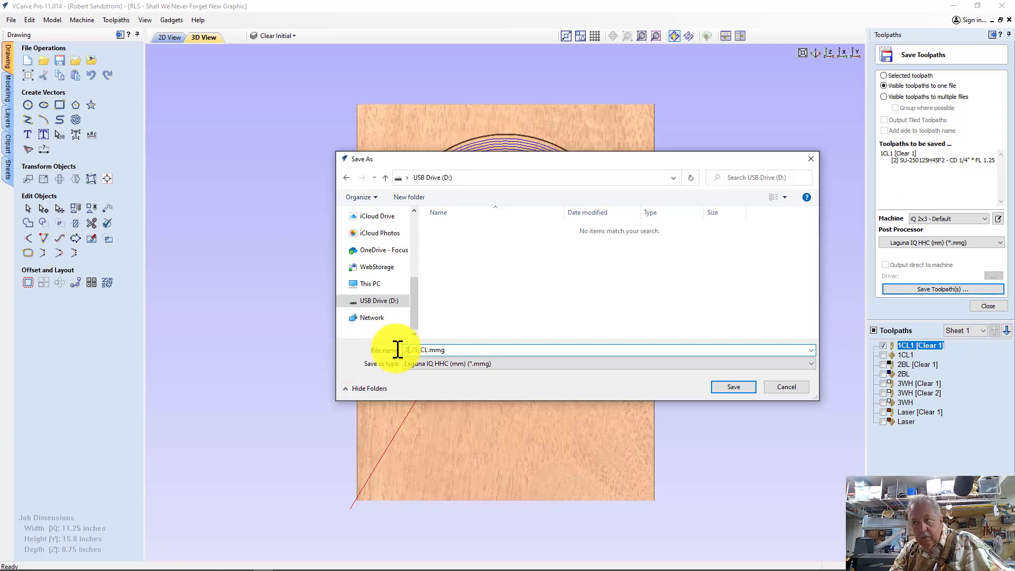
{"action": "left_click", "coordinate": [725, 389]}
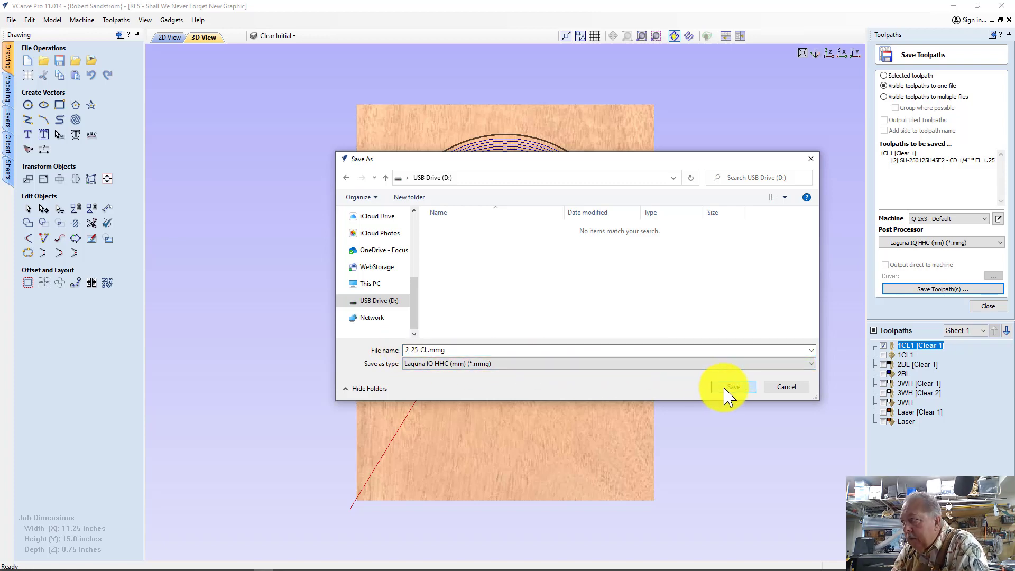
Make only the 1CL1 toolpath visible and save it to the USB drive as 1_v30CL.mmg.
{"action": "left_click", "coordinate": [883, 345]}
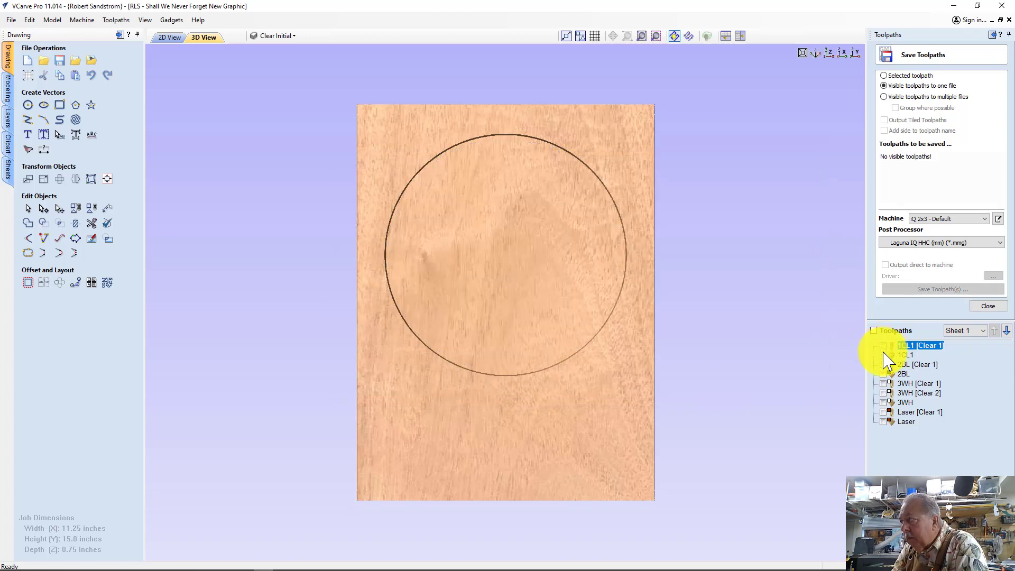
{"action": "left_click", "coordinate": [884, 355]}
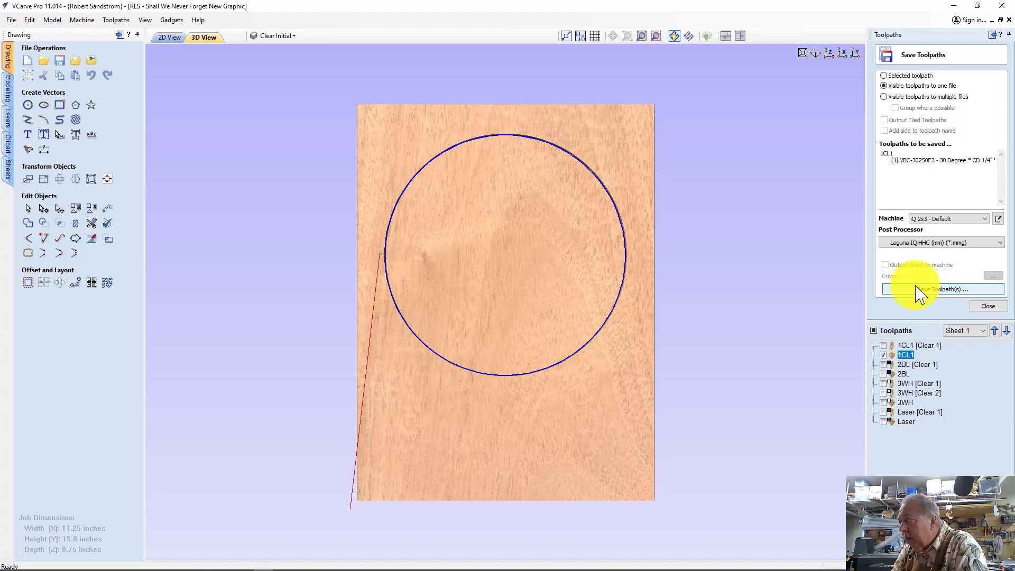
{"action": "left_click", "coordinate": [916, 289]}
{"action": "left_click", "coordinate": [410, 350]}
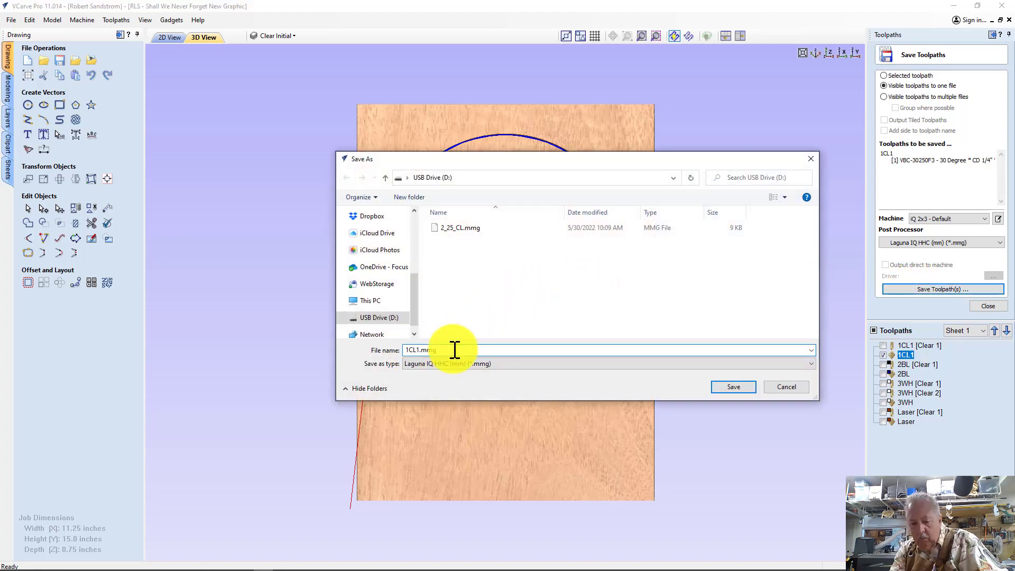
{"action": "type", "text": "_v30"}
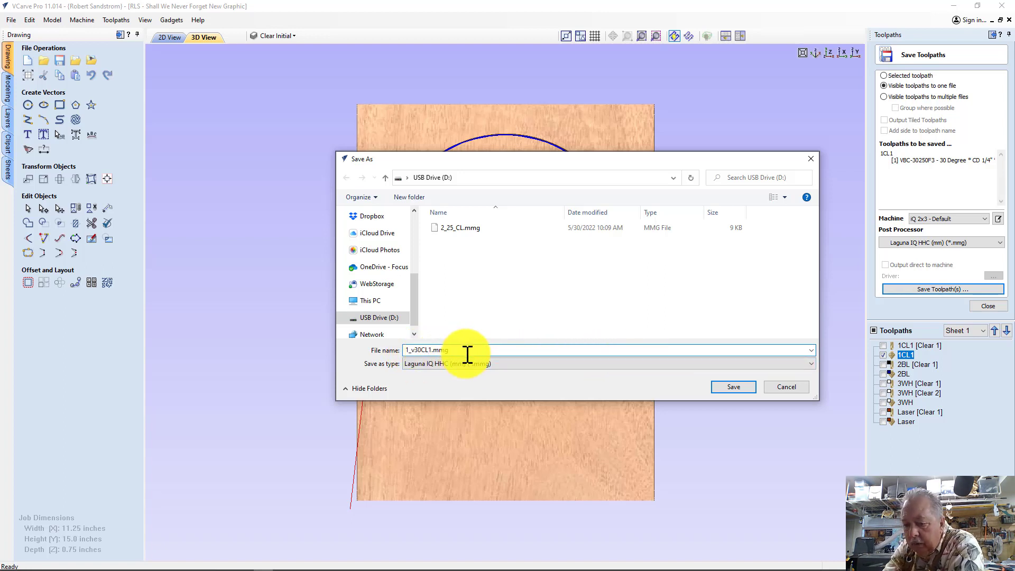
{"action": "left_click", "coordinate": [723, 390]}
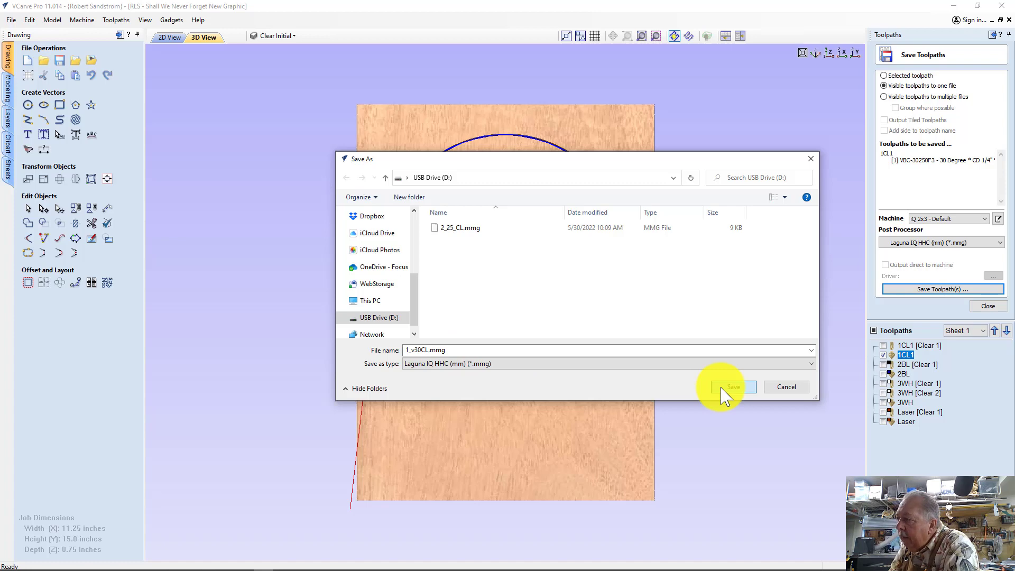